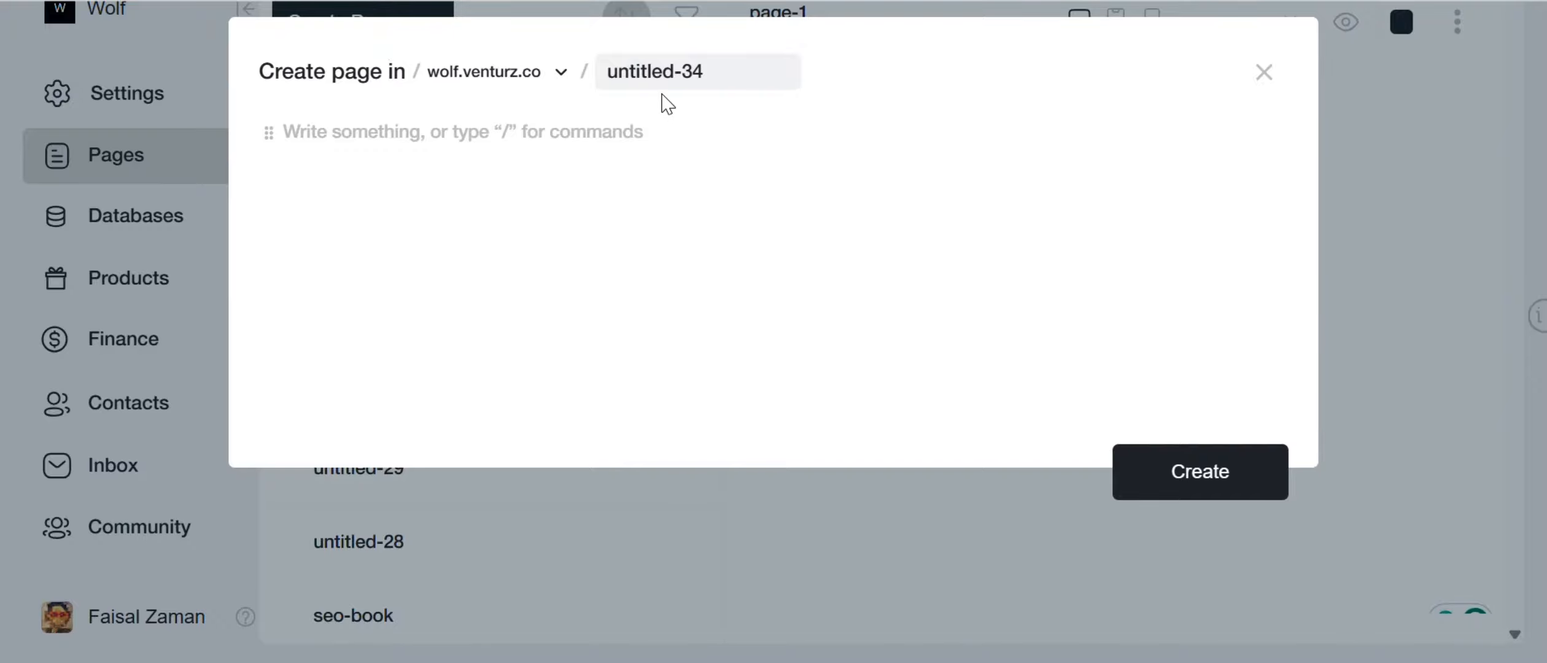
Name the new page "test" under wolf.venturz.co and create it.
triple_click(644, 74)
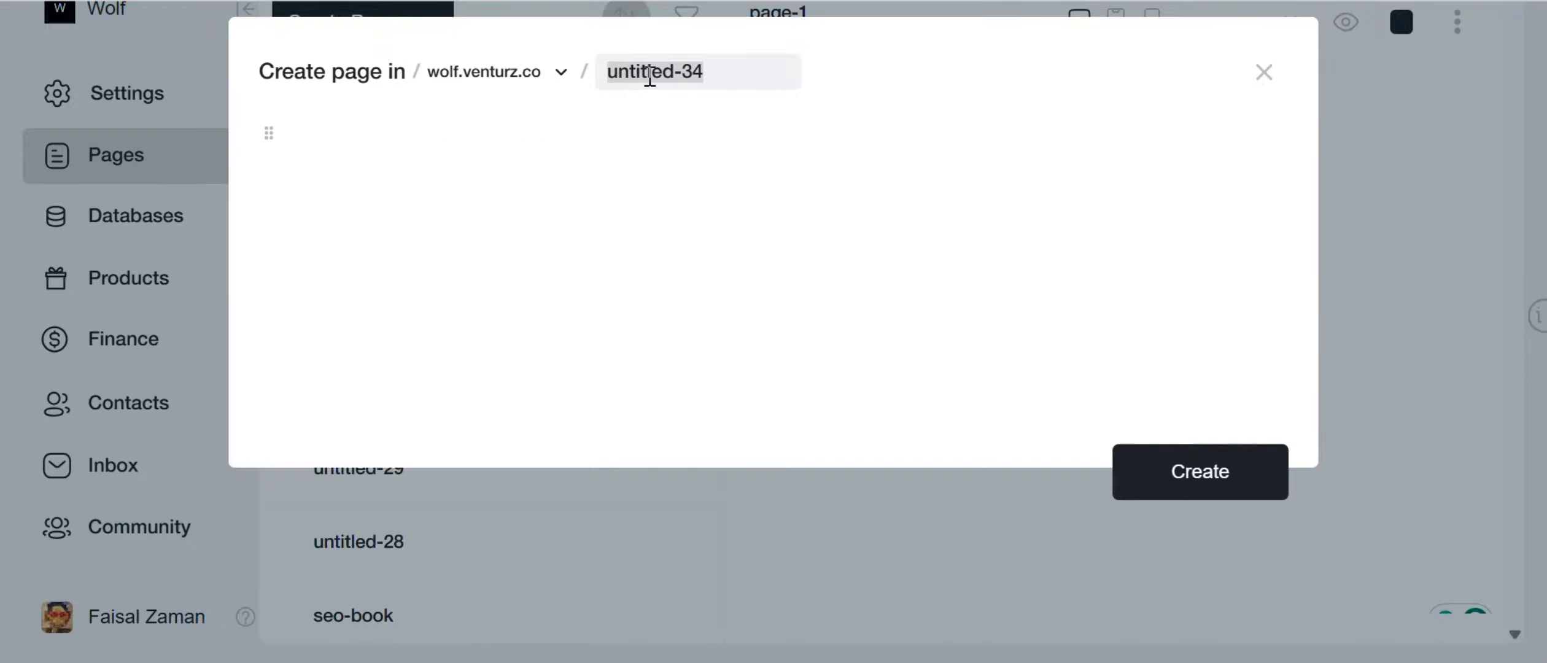
text(test)
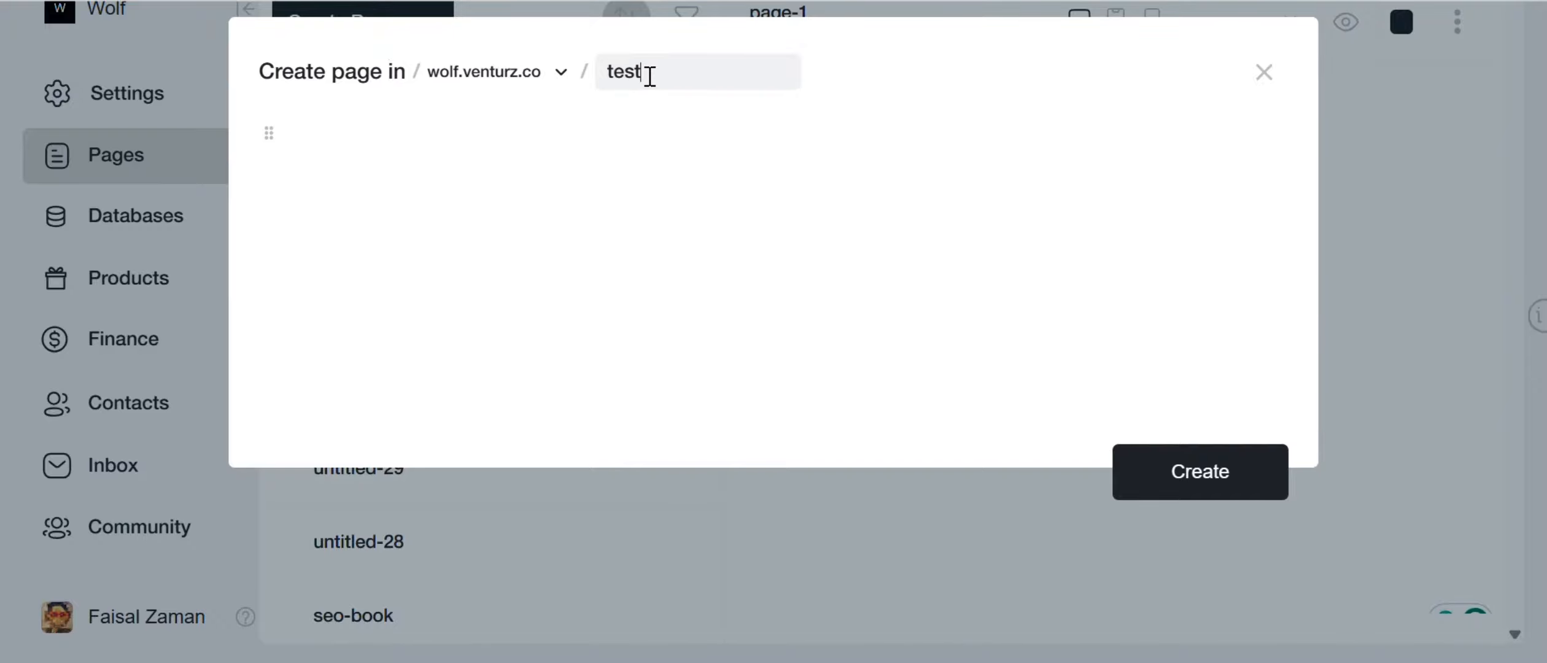
key(Return)
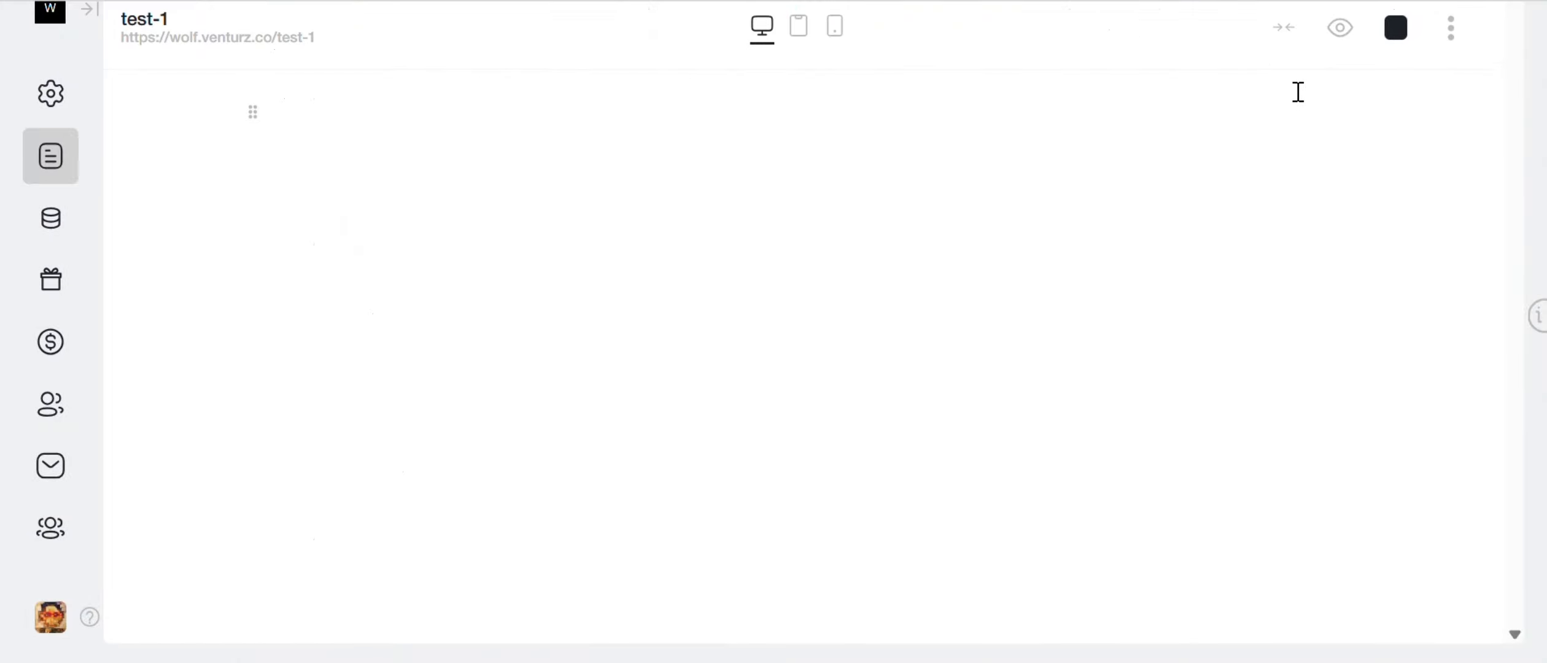
Set the page width to 100% in the page settings and save.
click(1453, 42)
scroll(752, 276, down, 8)
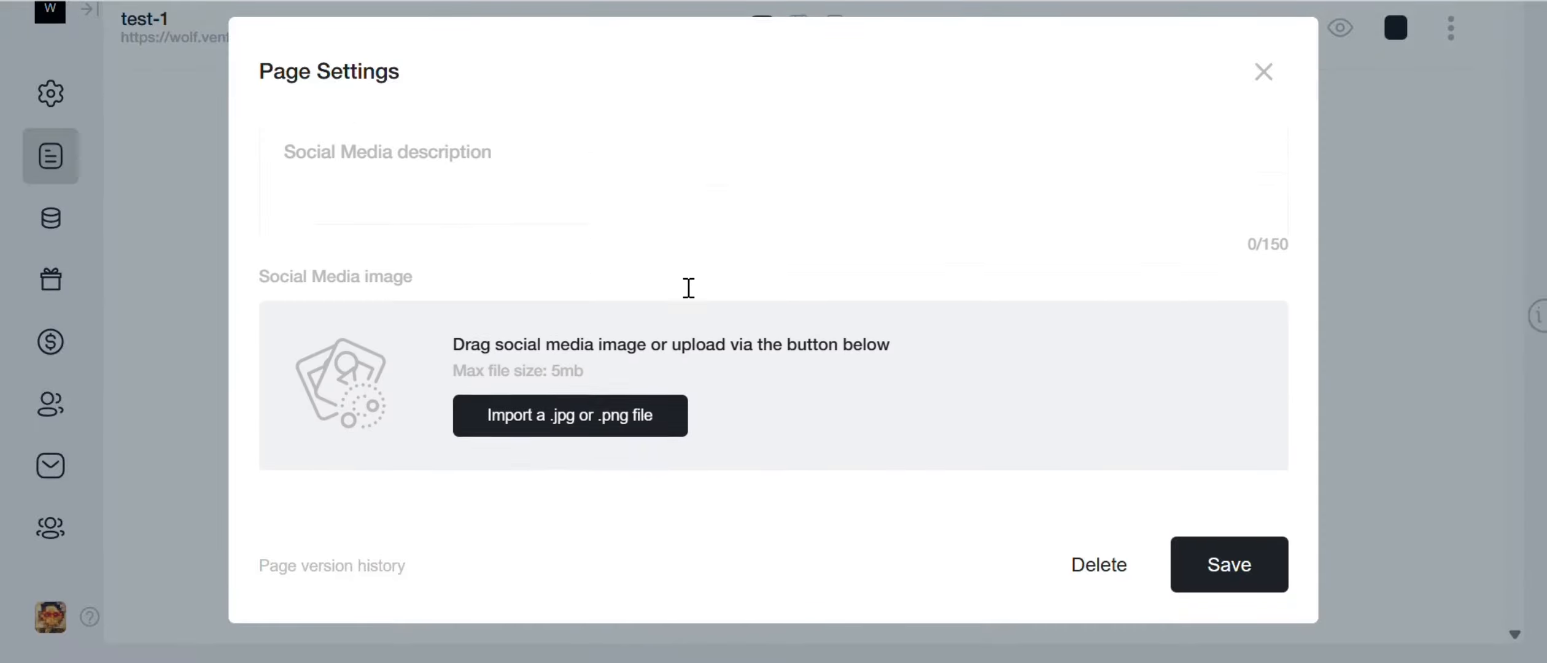
click(354, 474)
click(293, 167)
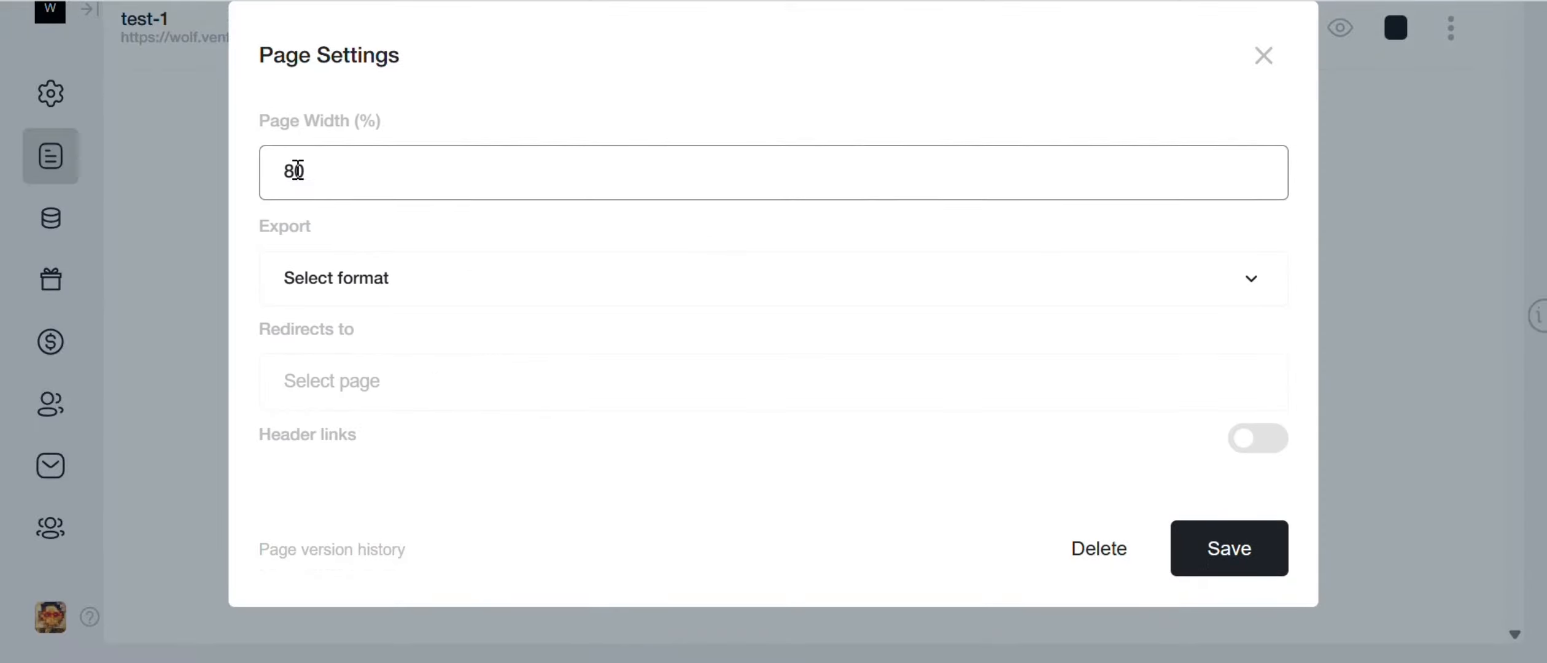
double_click(291, 166)
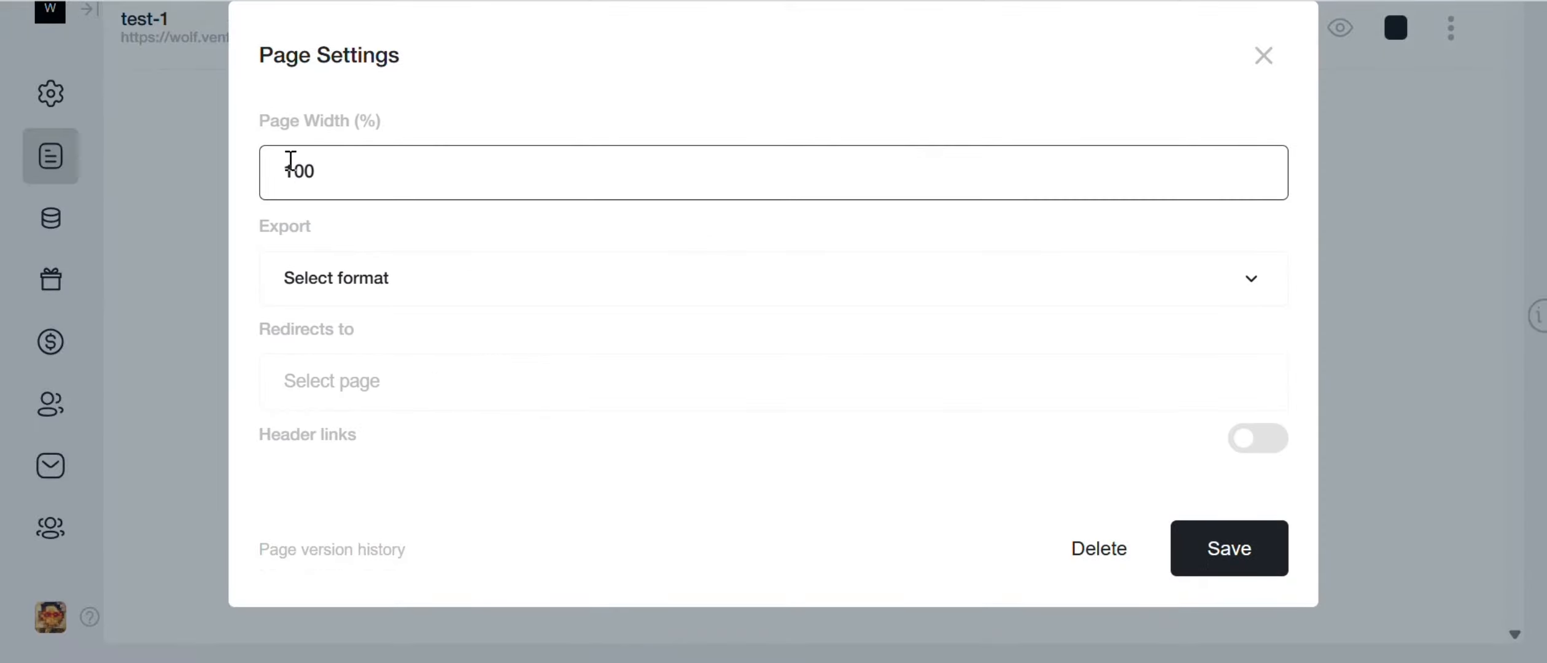
text(100)
click(1177, 560)
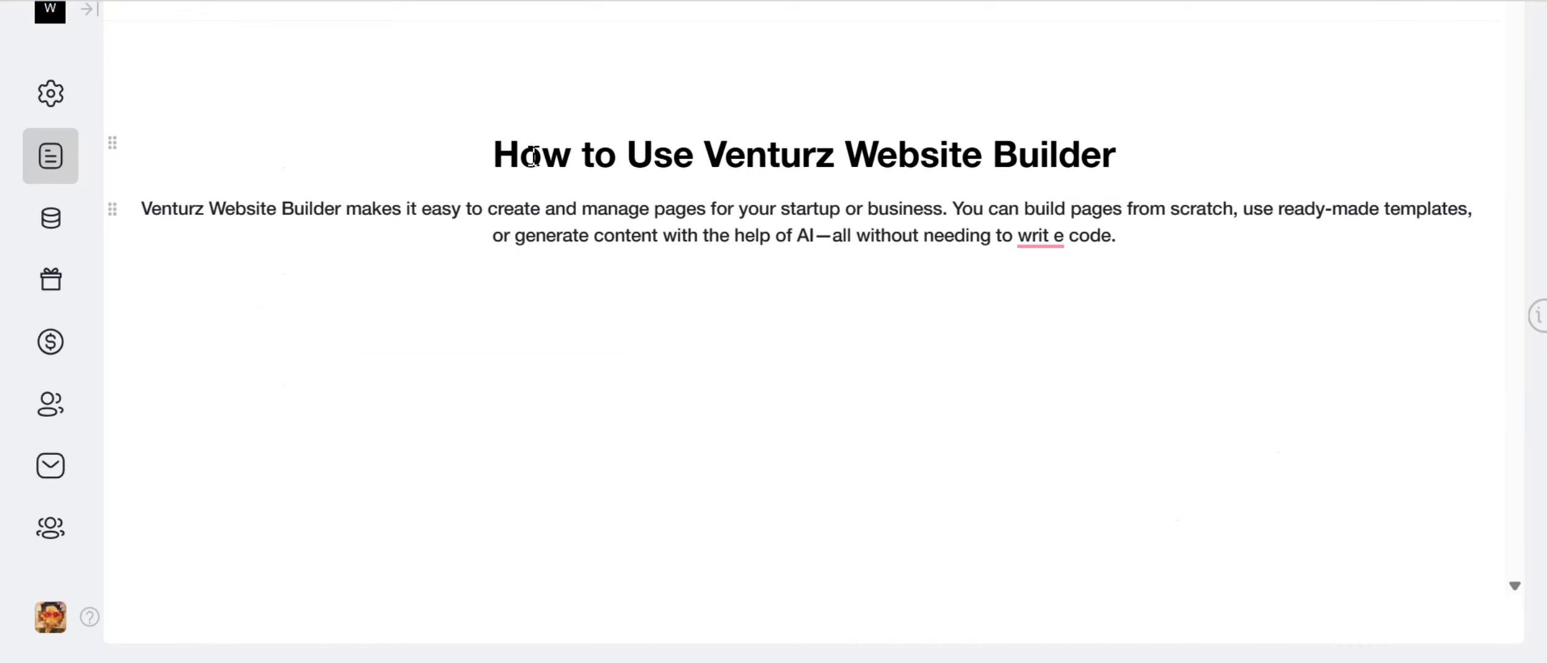
Look through the text colour and font family options for the heading "How to Use Venturz Website Builder".
triple_click(533, 157)
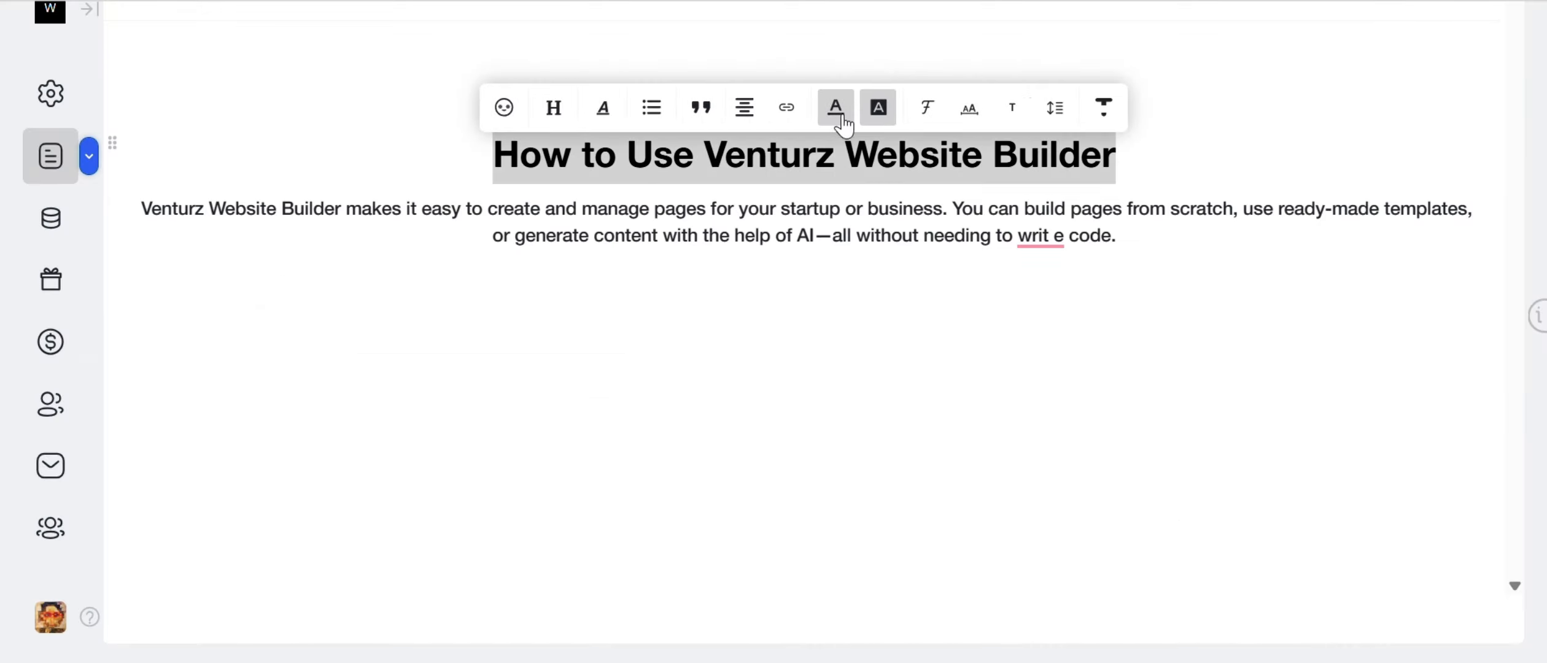
click(842, 122)
mouse_move(888, 196)
mouse_down()
mouse_move(882, 148)
mouse_move(1103, 159)
mouse_move(966, 248)
mouse_move(879, 353)
mouse_up()
click(734, 116)
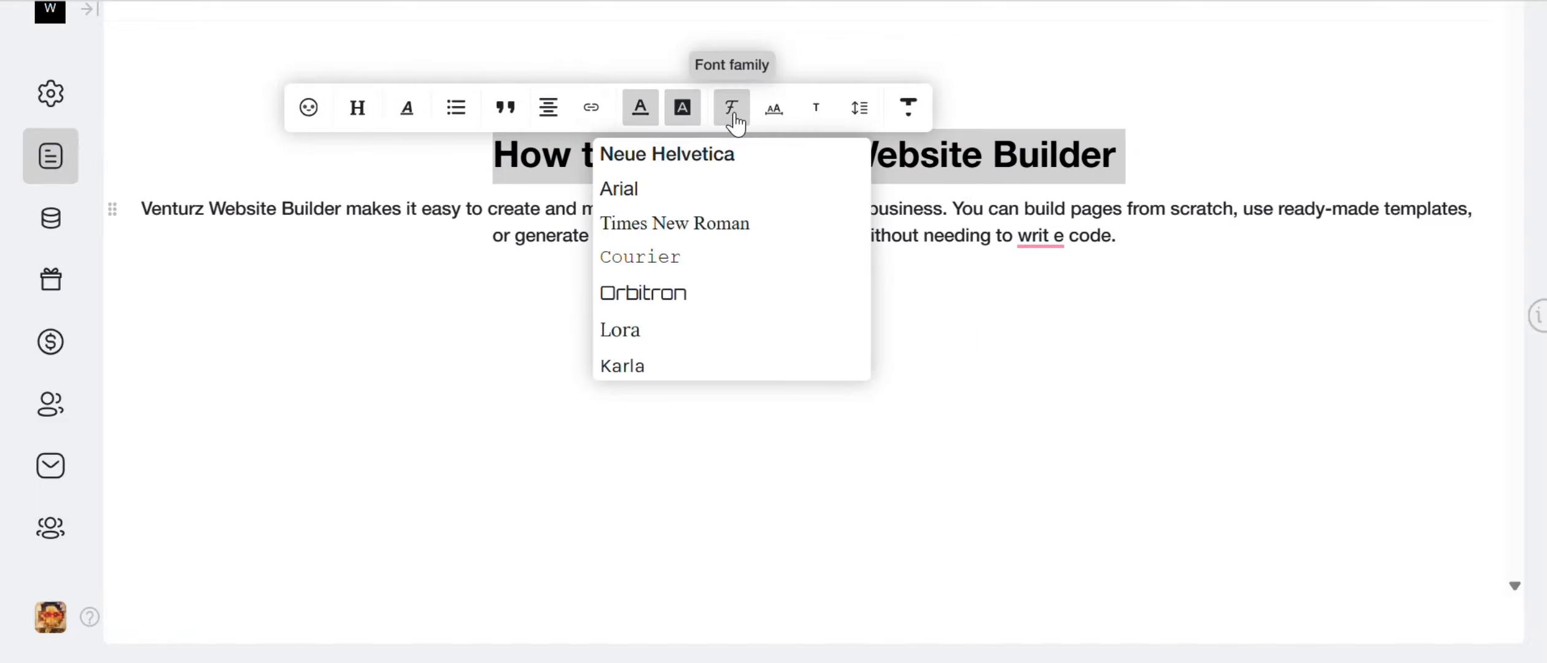
Insert an Upload block with the glowing globe image below the introductory paragraph.
click(339, 327)
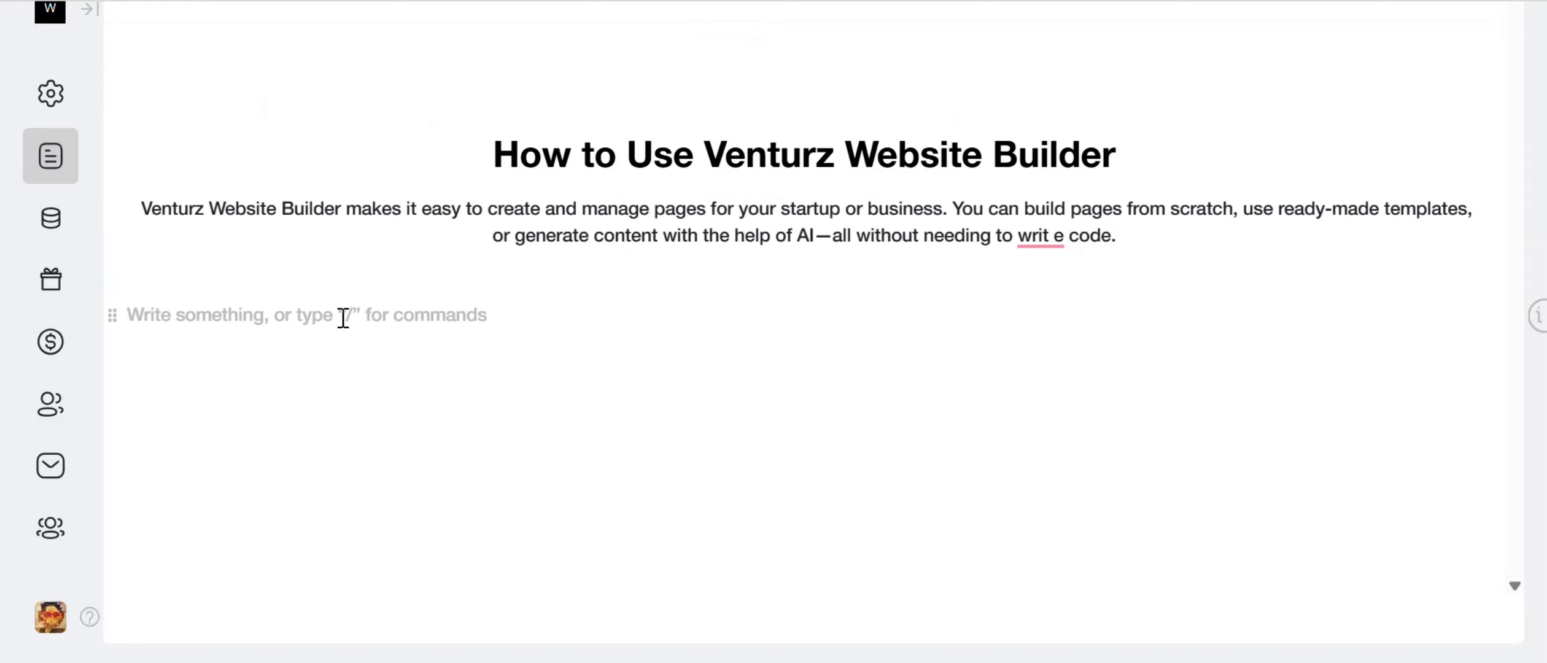
text(/upl)
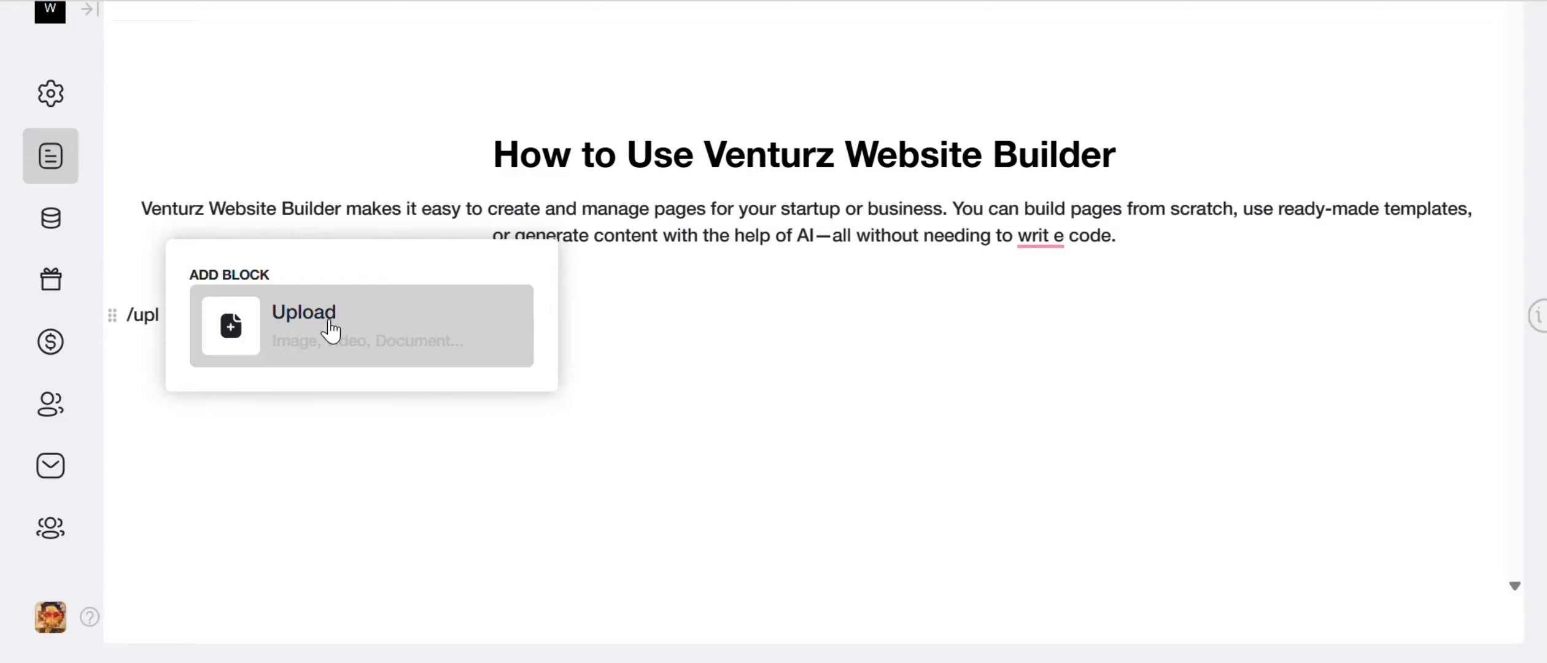
click(238, 344)
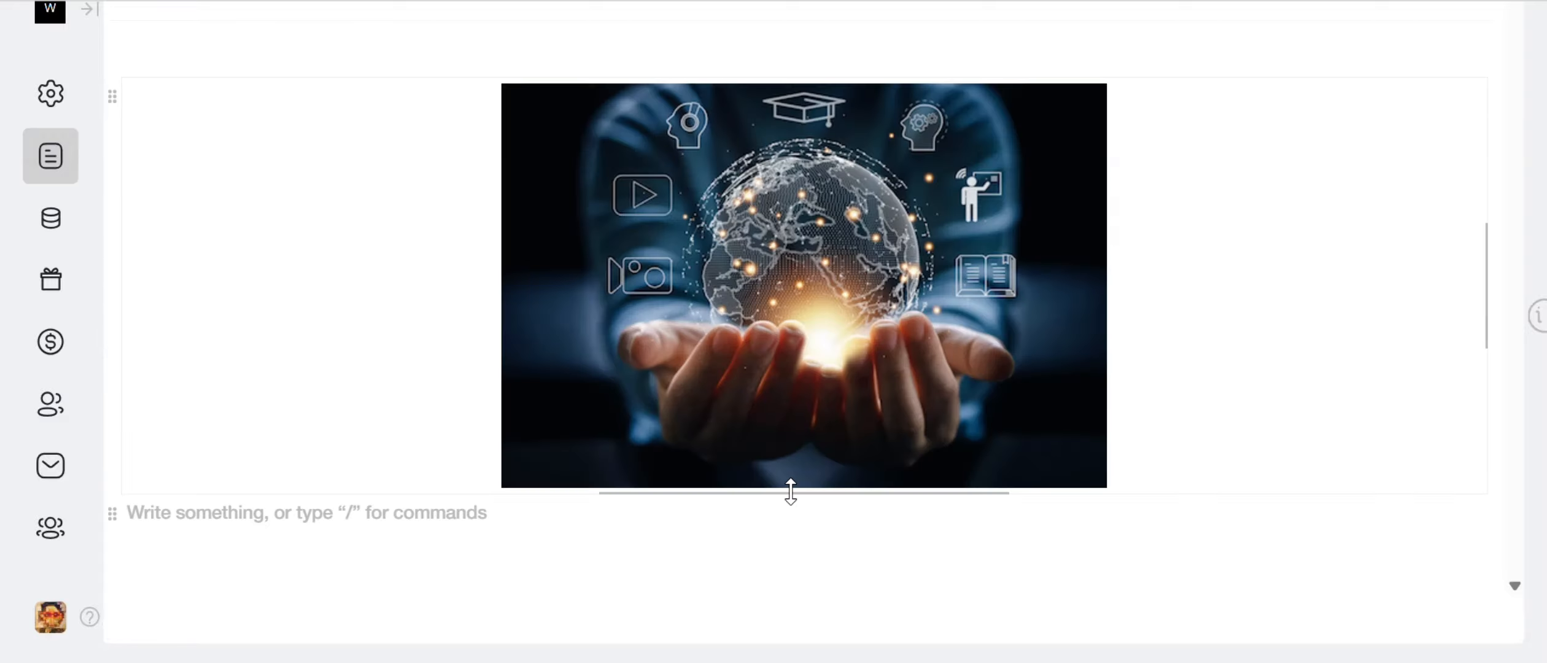
Resize the globe image block to about 70% wide and 323 px high.
drag(791, 494, 795, 468)
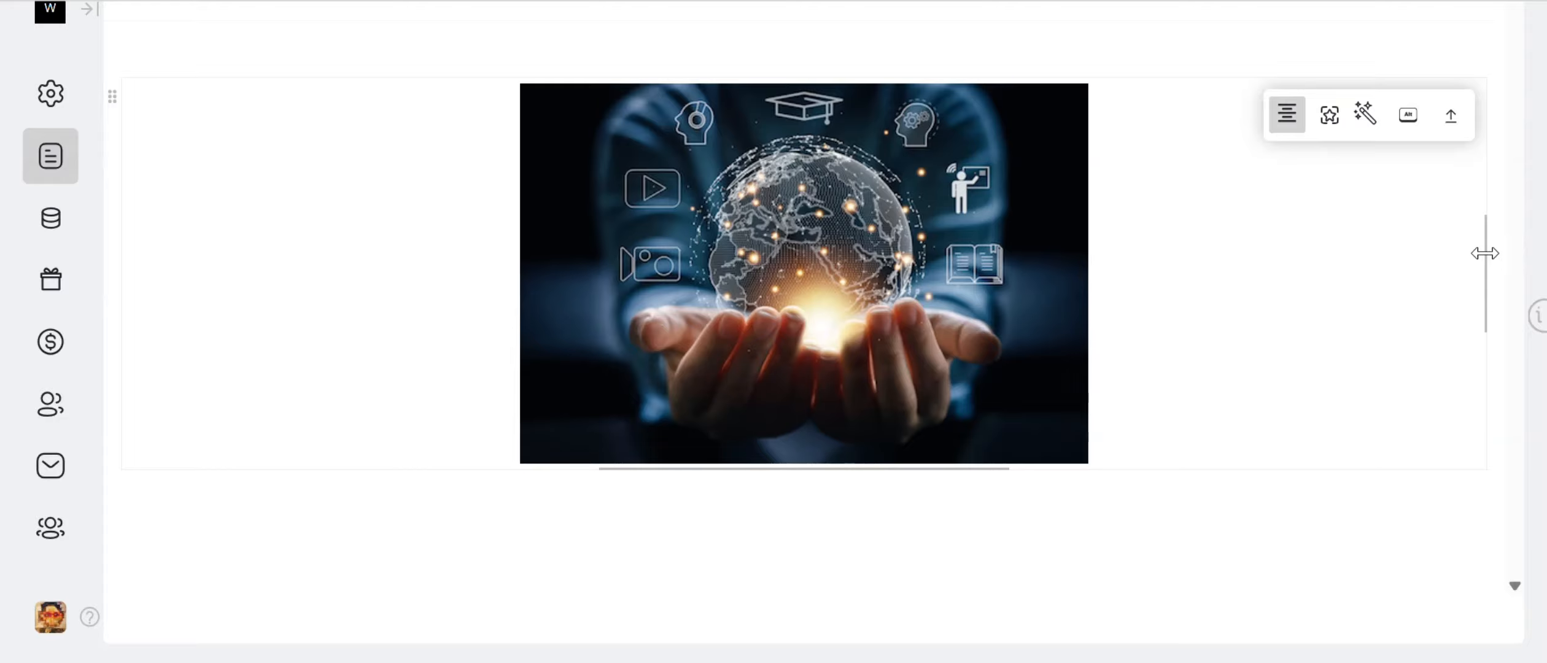
drag(1482, 252, 1073, 252)
Try left alignment on the globe image and restore centre alignment.
click(1080, 111)
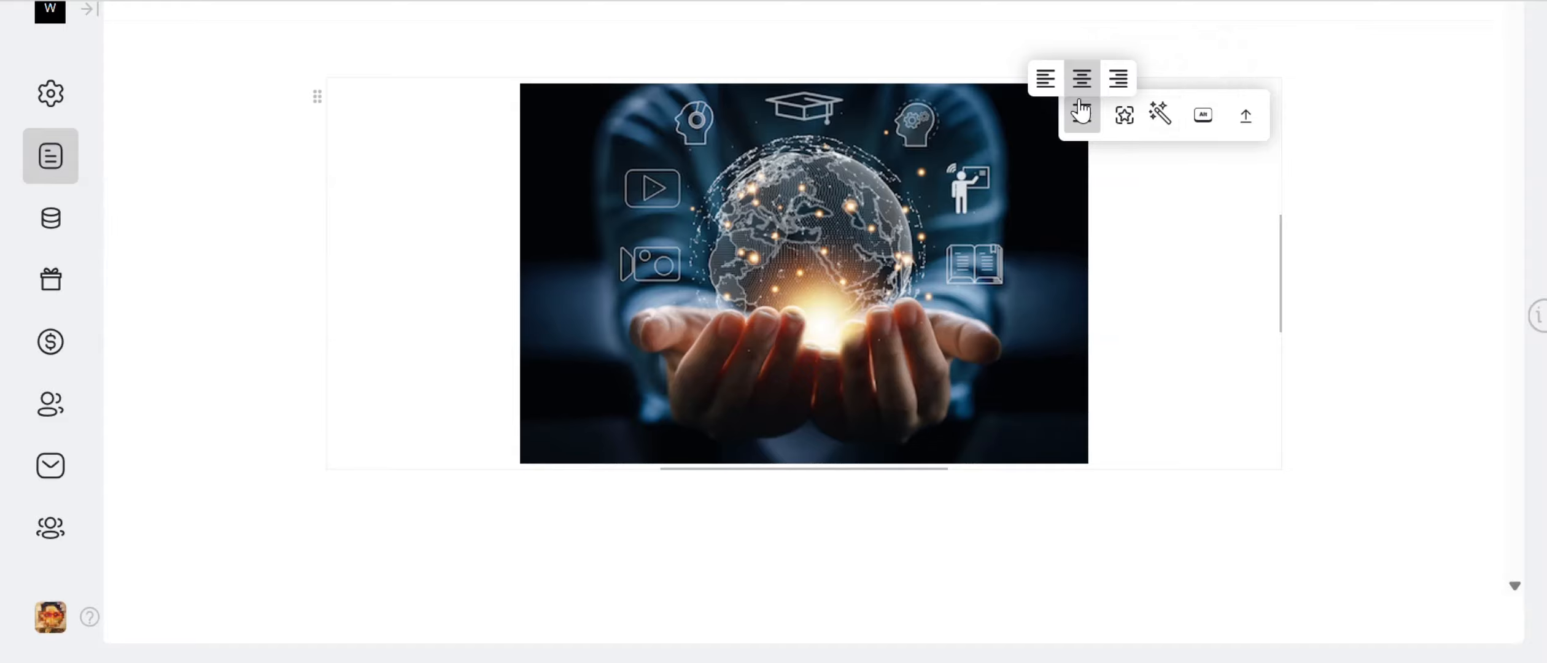
click(1045, 78)
click(1081, 78)
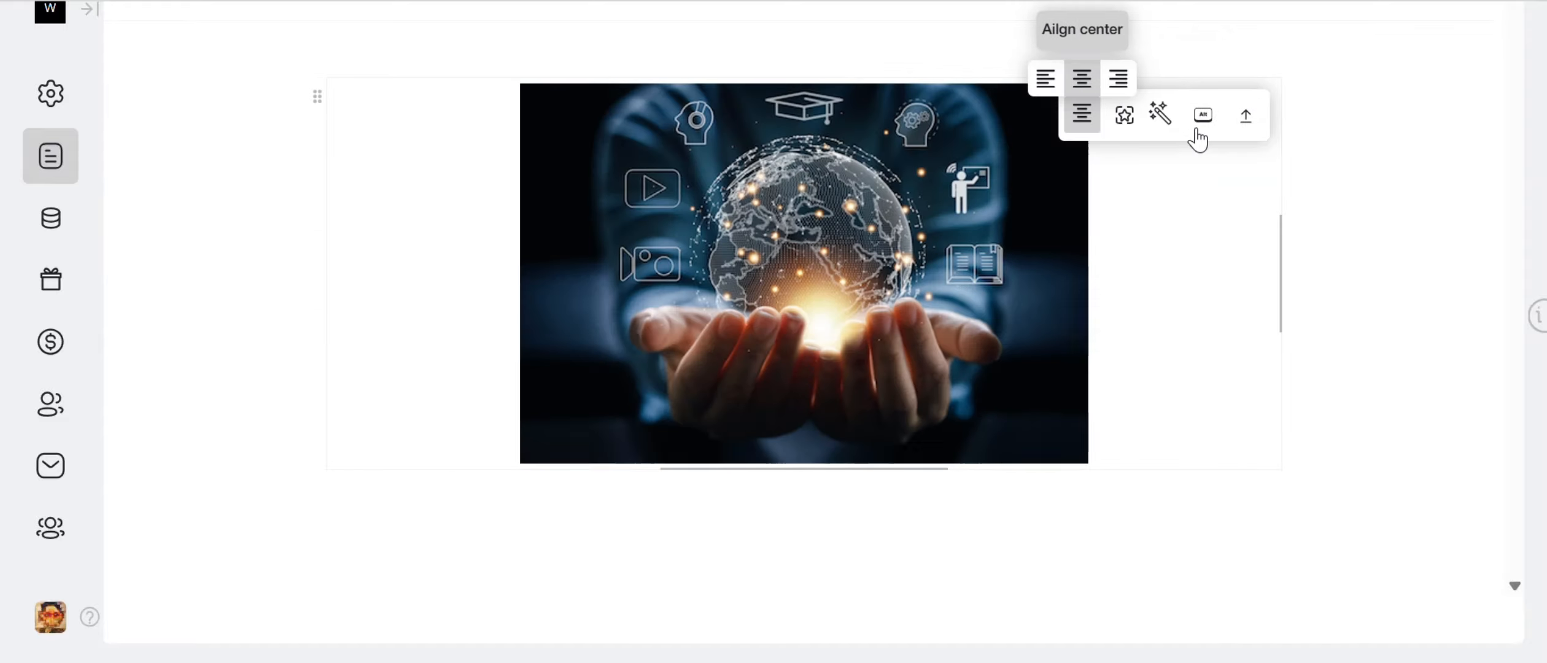
Try the circle and star clips on the globe image and return to the square clip.
click(1124, 115)
click(1107, 73)
click(1070, 75)
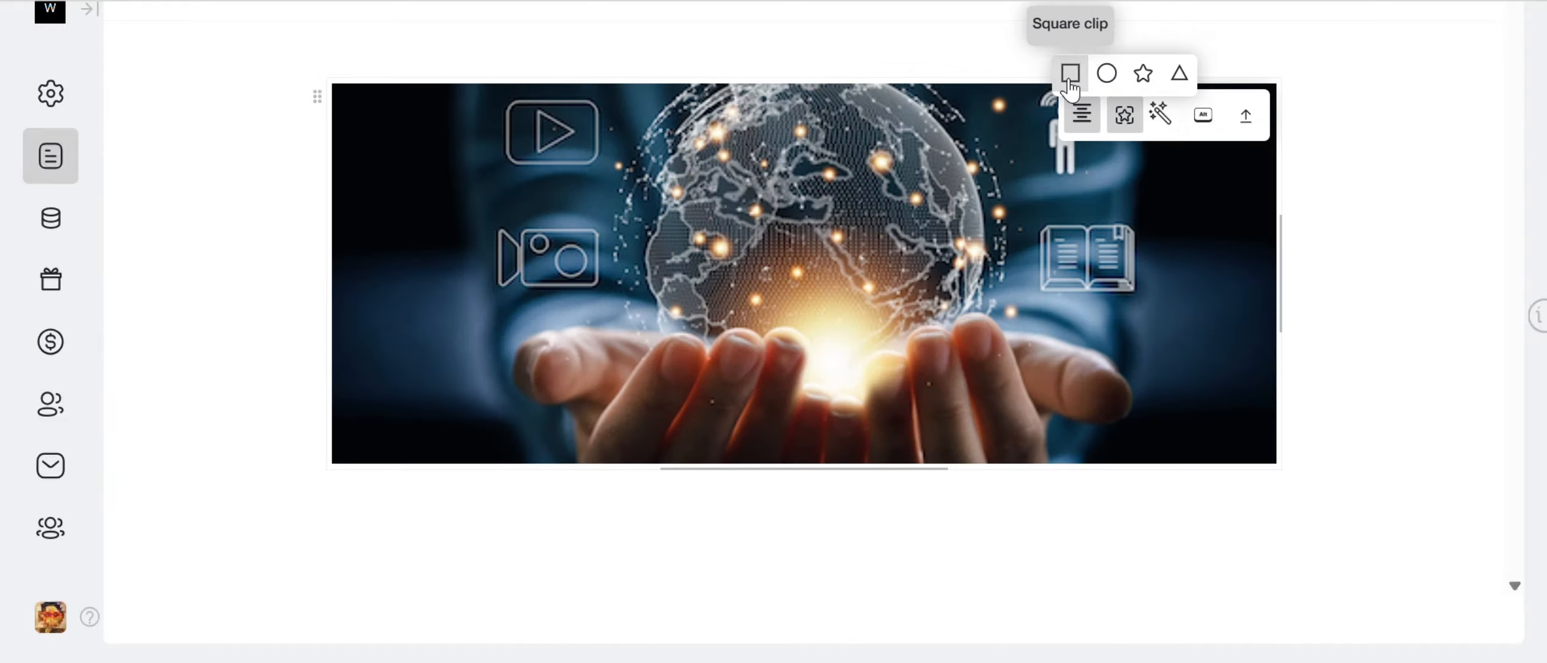
click(1143, 76)
click(1074, 76)
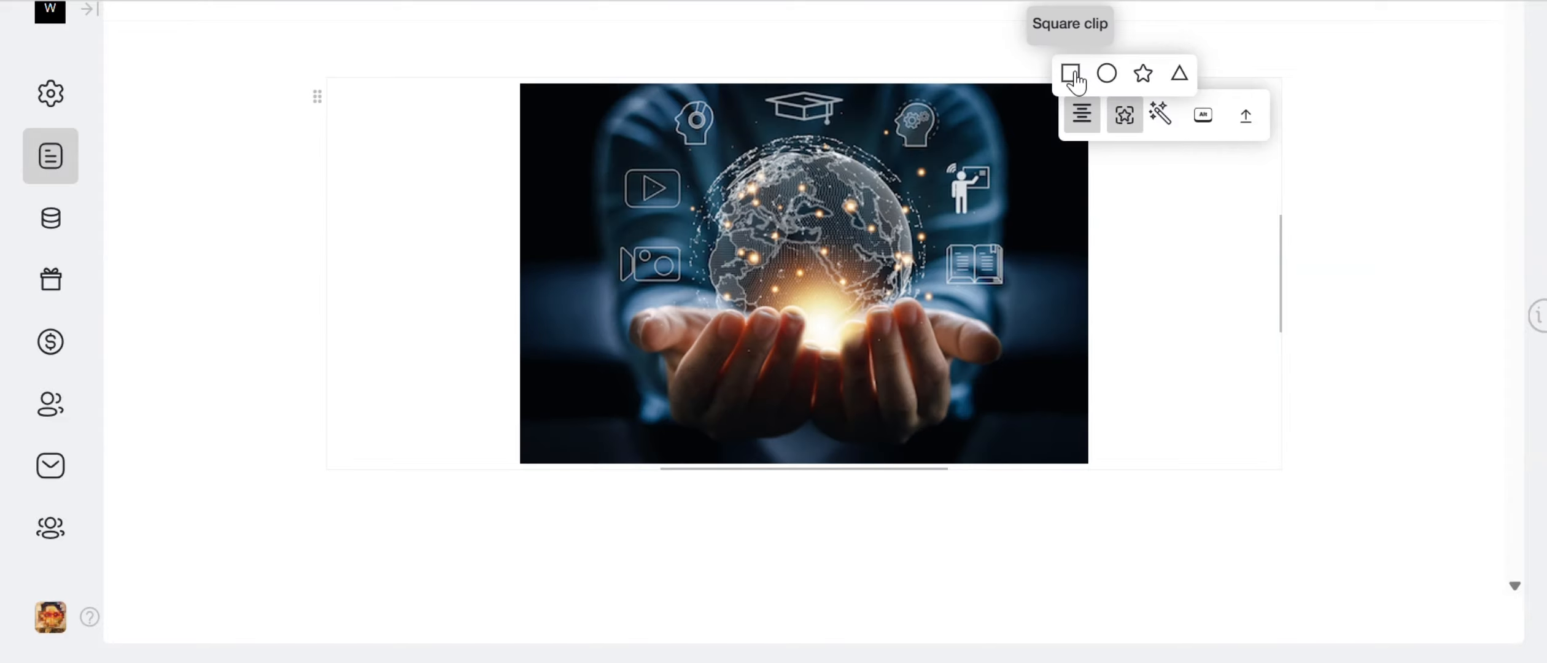
Search the stock images for "tech" as a possible replacement for the globe image.
mouse_move(1245, 117)
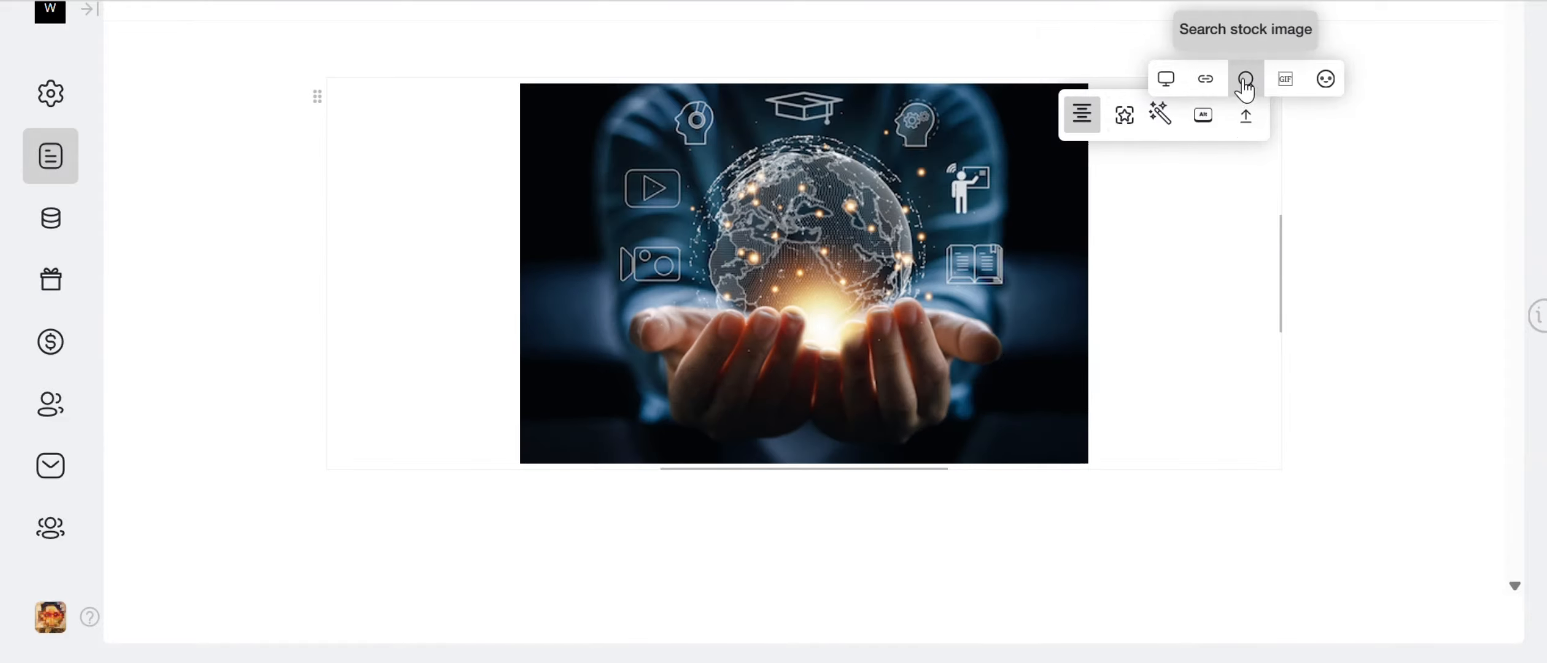
click(1245, 79)
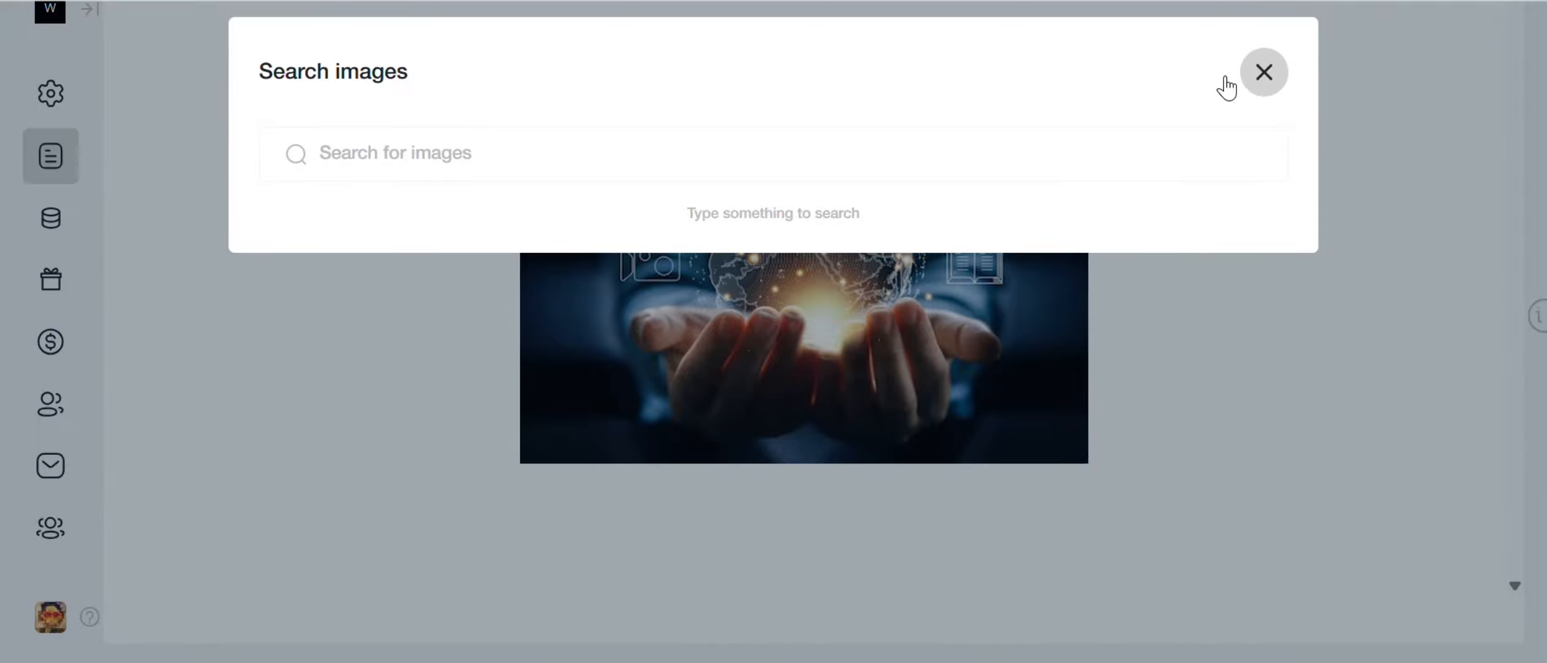
click(698, 148)
text(tech)
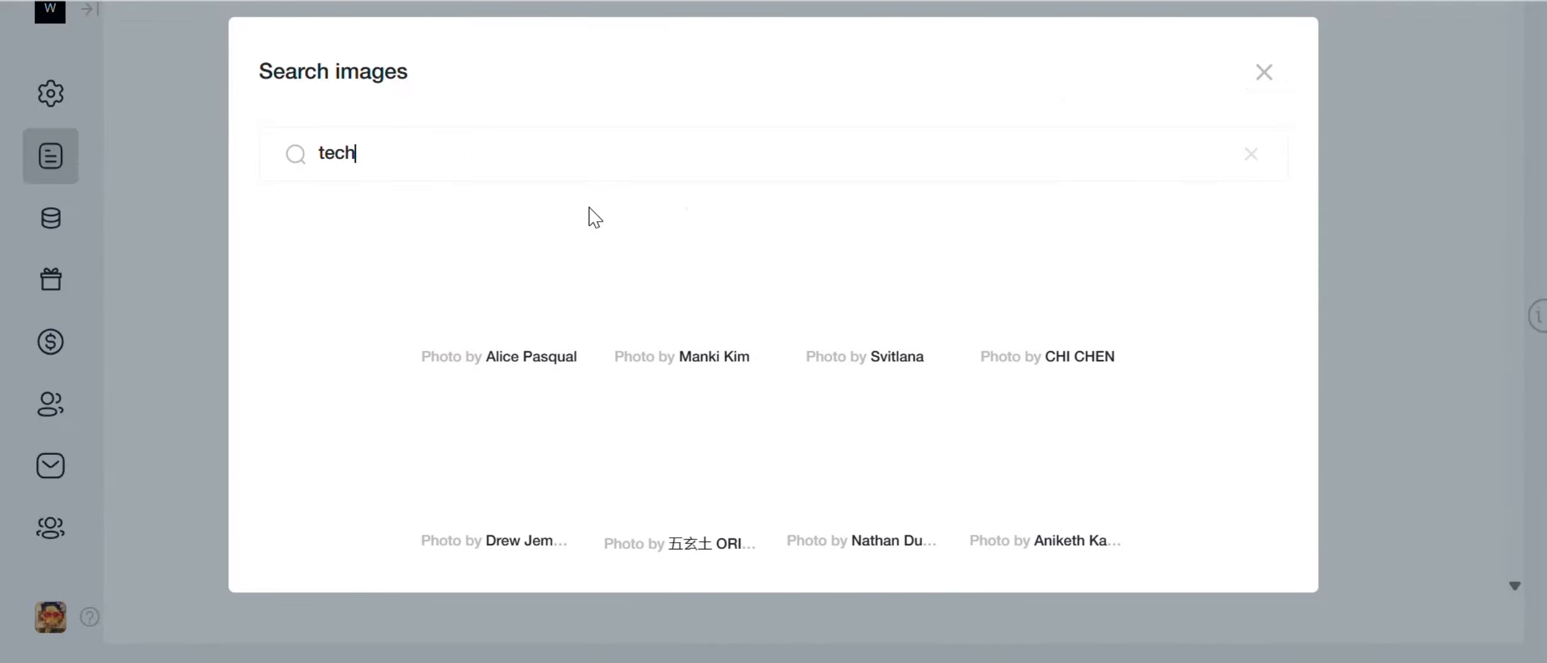
click(556, 314)
Examine the image block's padding, margin, radius, border, background, shadow and width/height settings.
click(318, 97)
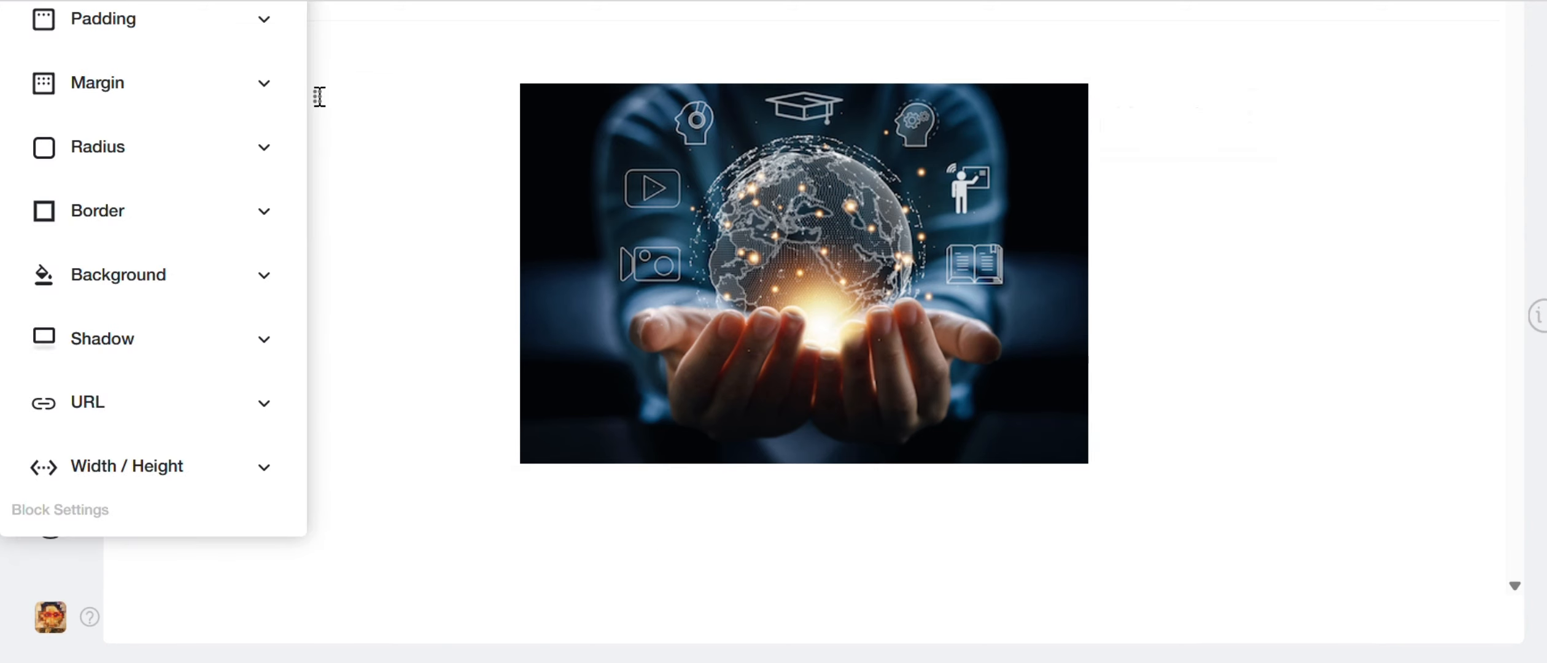
click(224, 31)
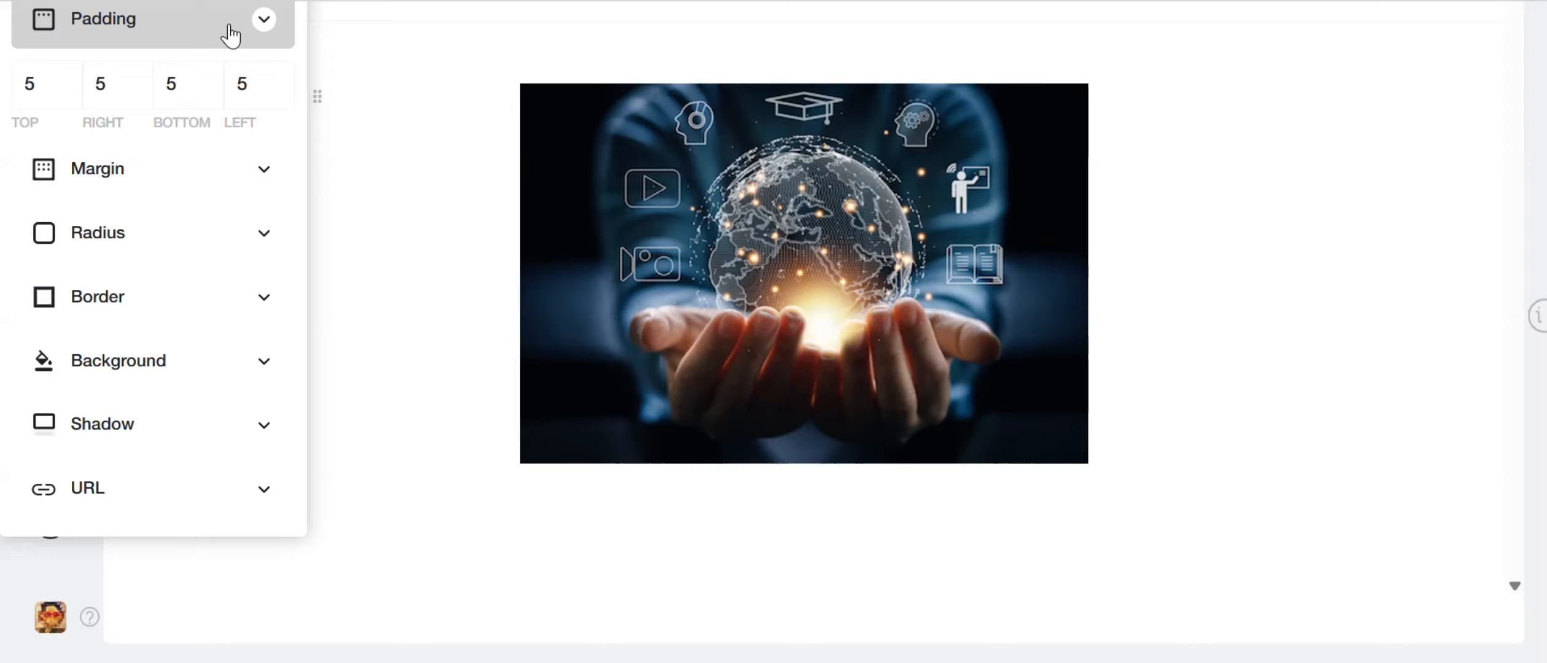
click(241, 70)
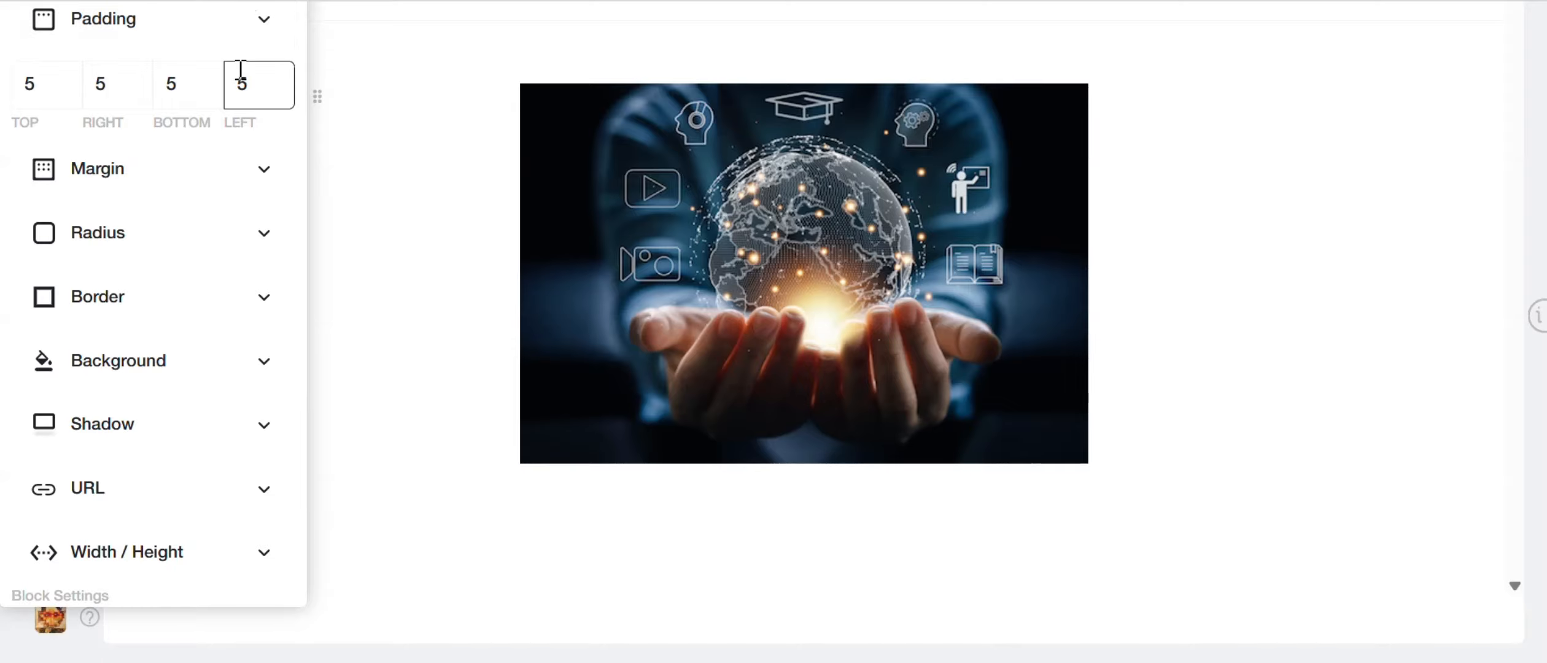
click(200, 167)
click(192, 241)
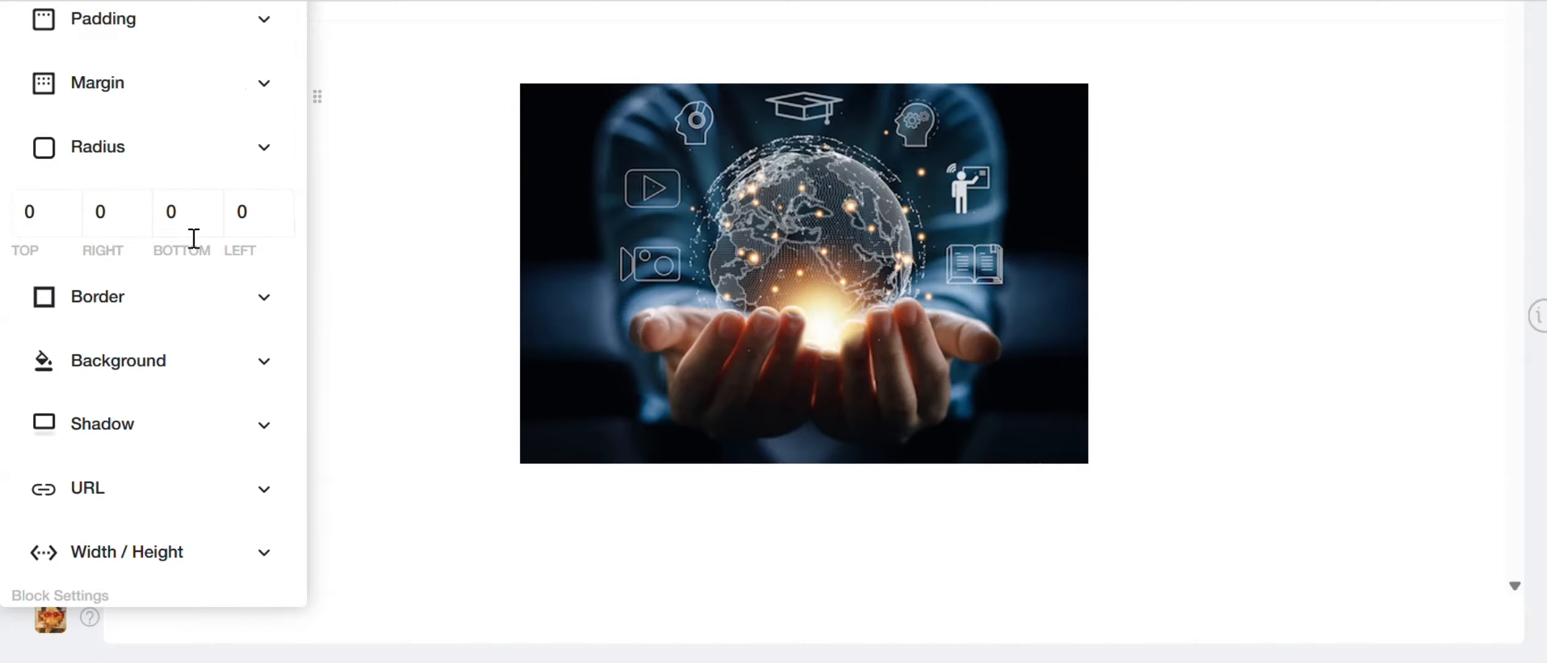
click(197, 300)
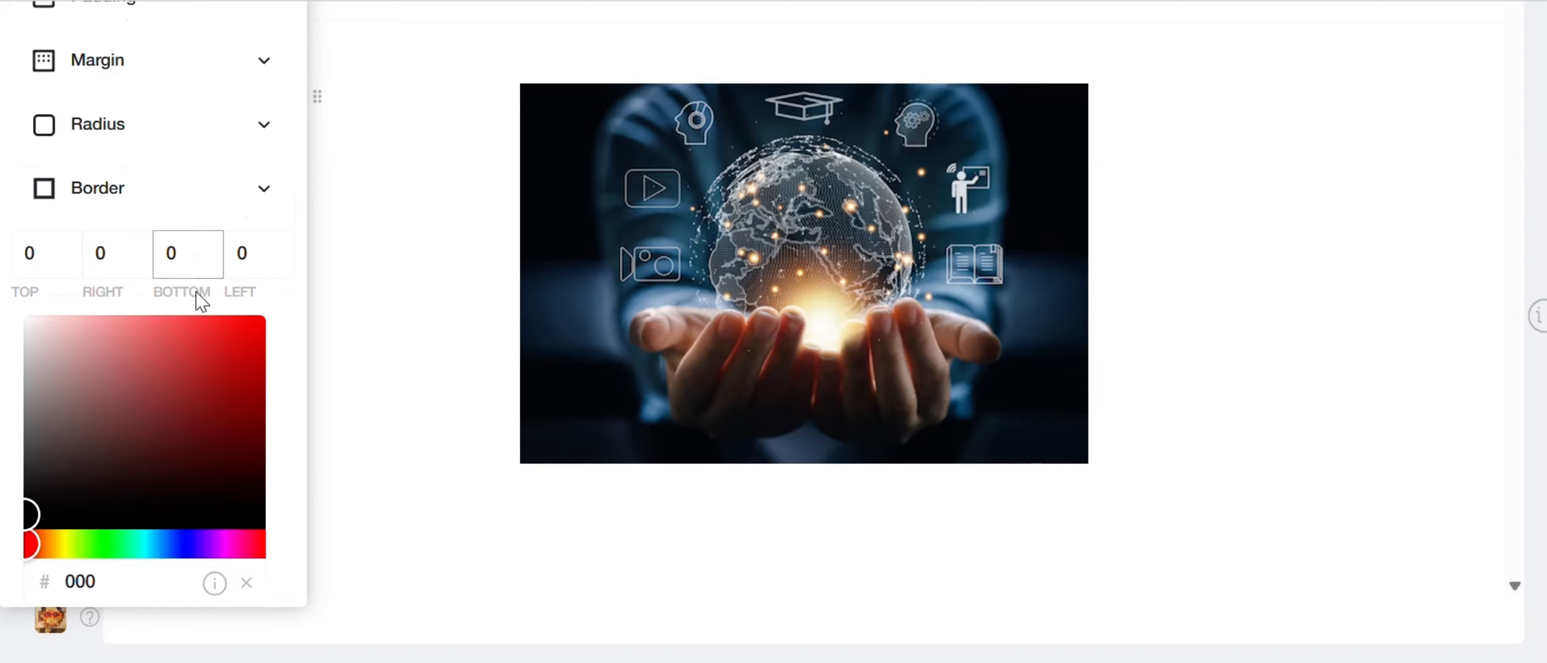
scroll(231, 293, down, 5)
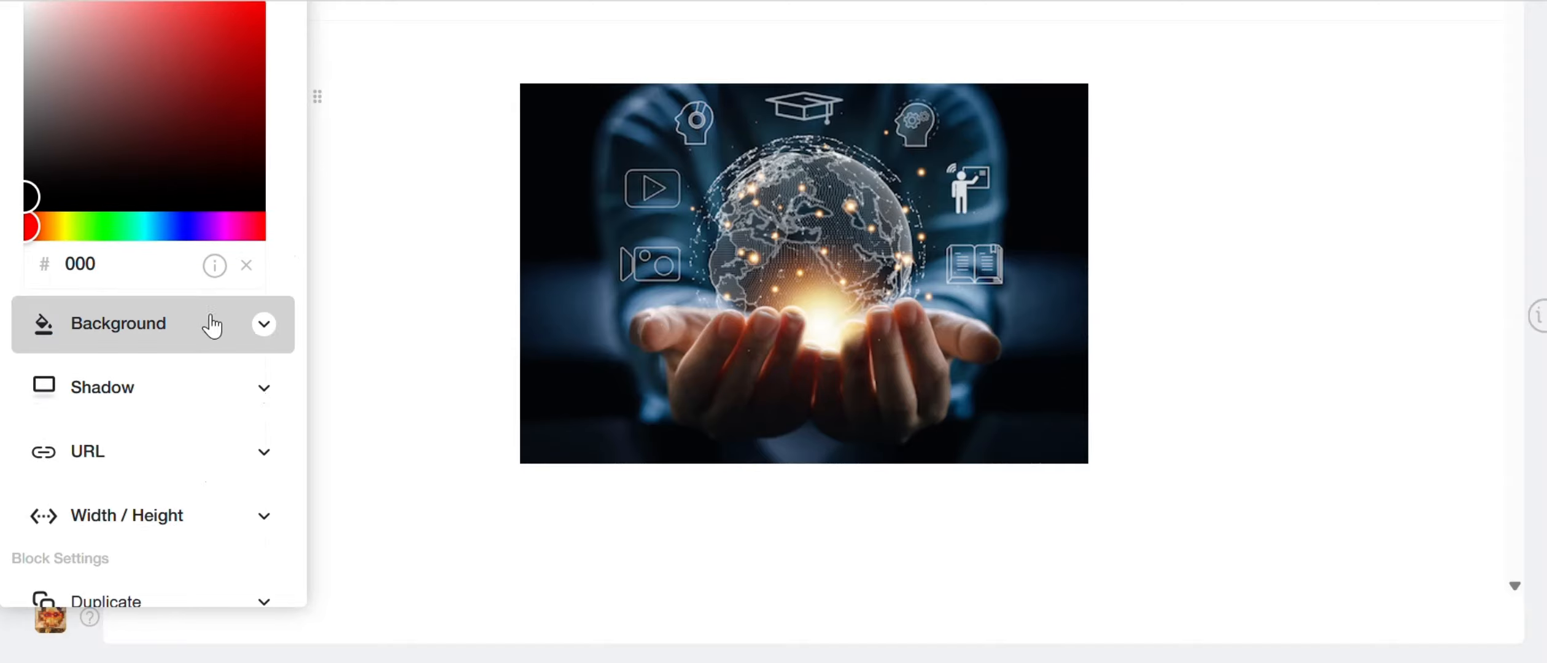
click(208, 321)
scroll(204, 325, down, 3)
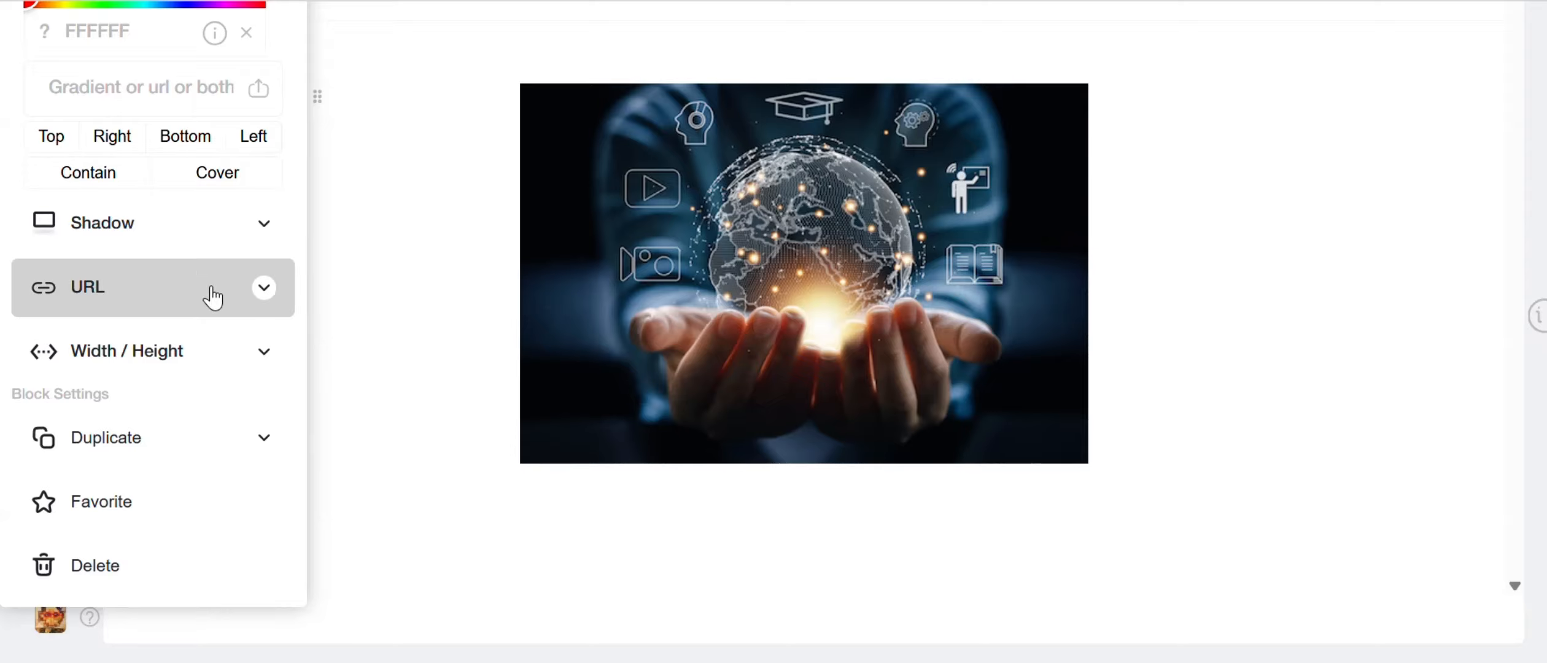
click(193, 238)
scroll(198, 230, down, 4)
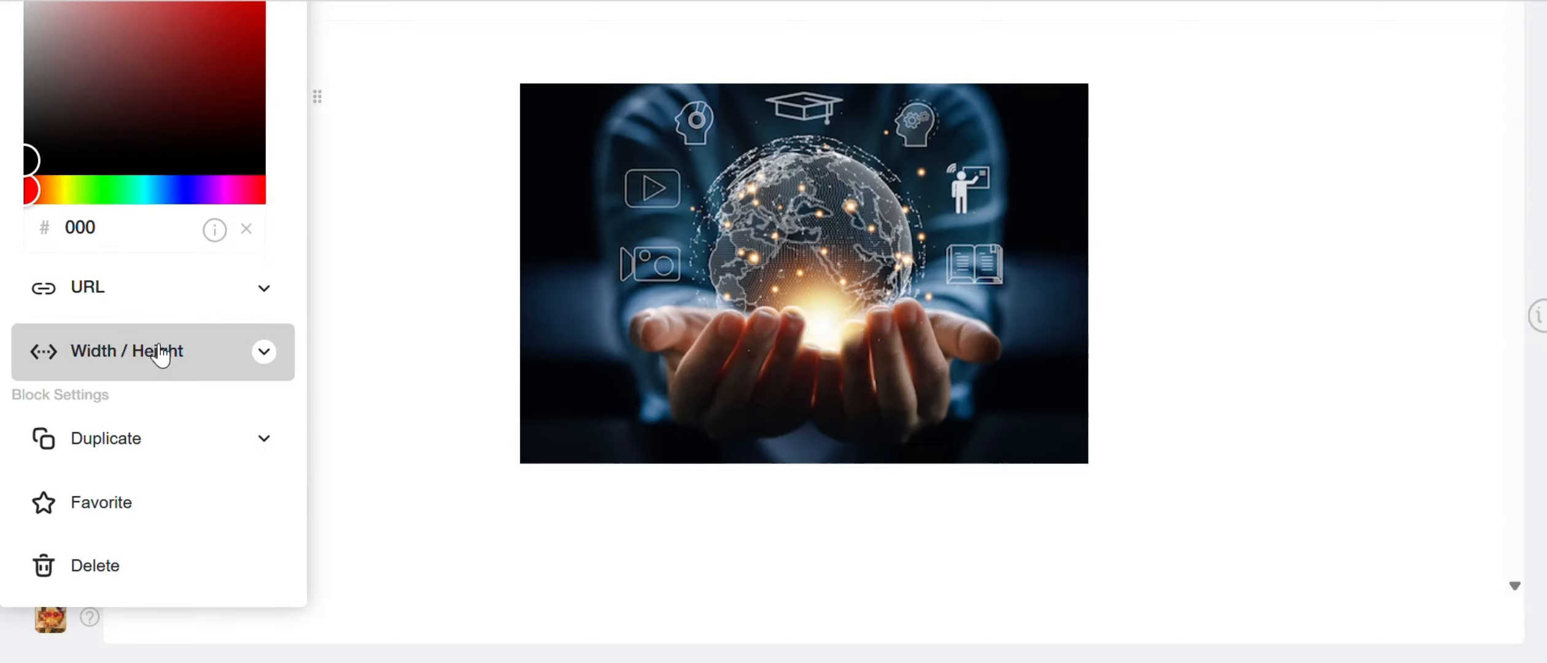
click(231, 340)
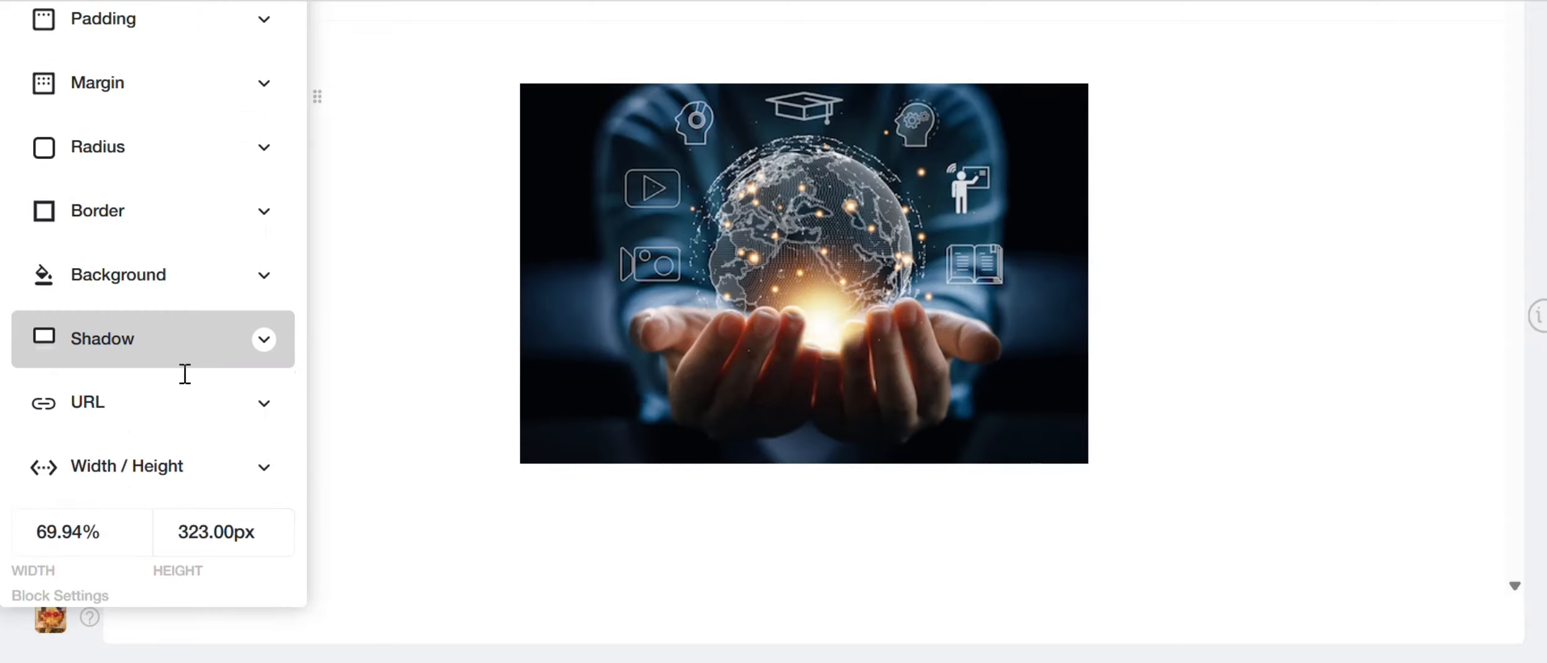
Add a simple Button block on the empty line below the globe image.
click(766, 502)
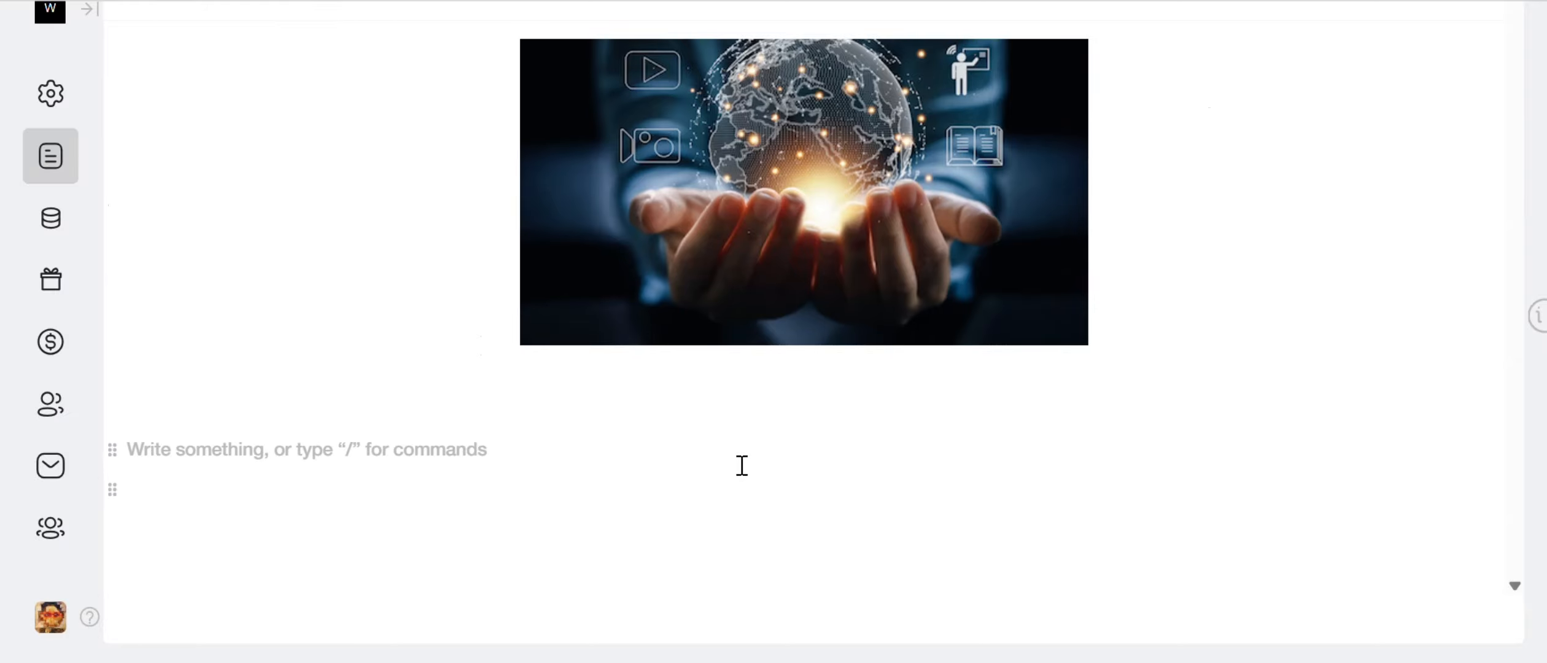
text(/but)
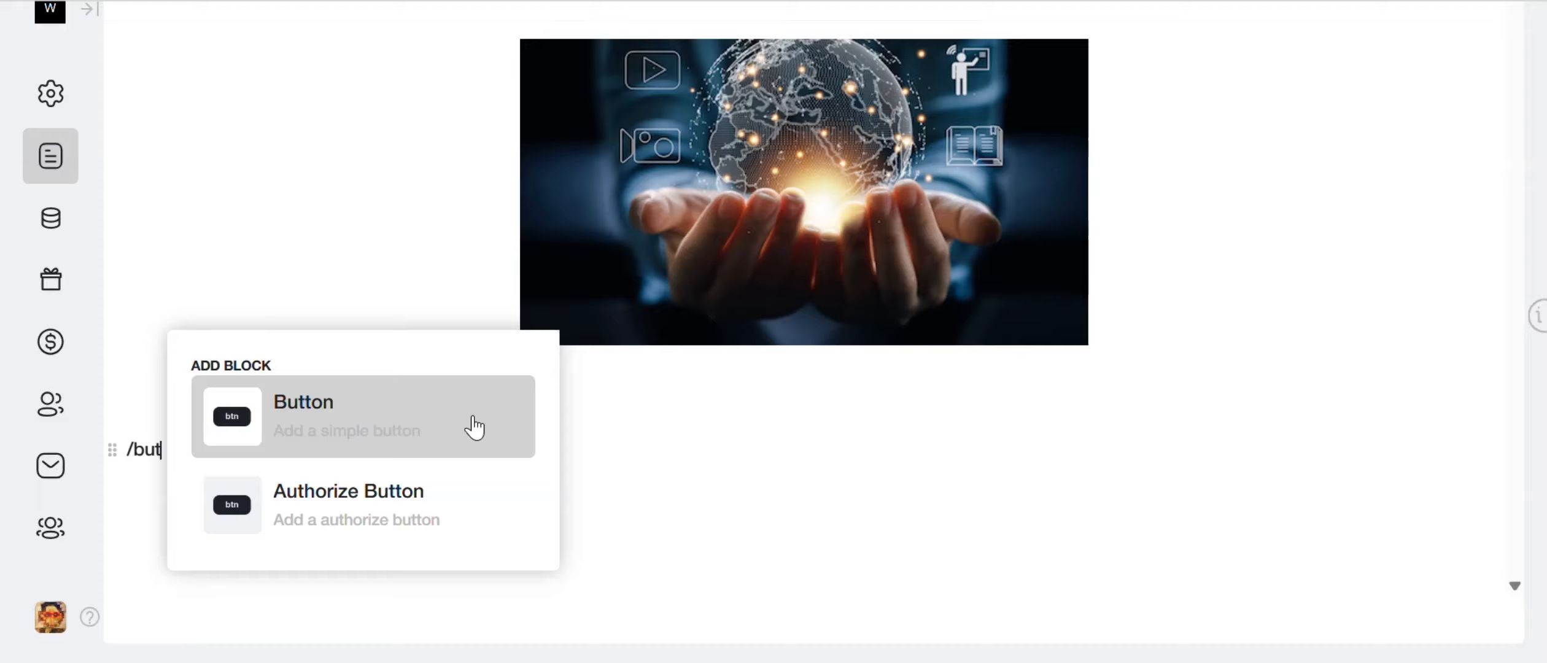
click(358, 421)
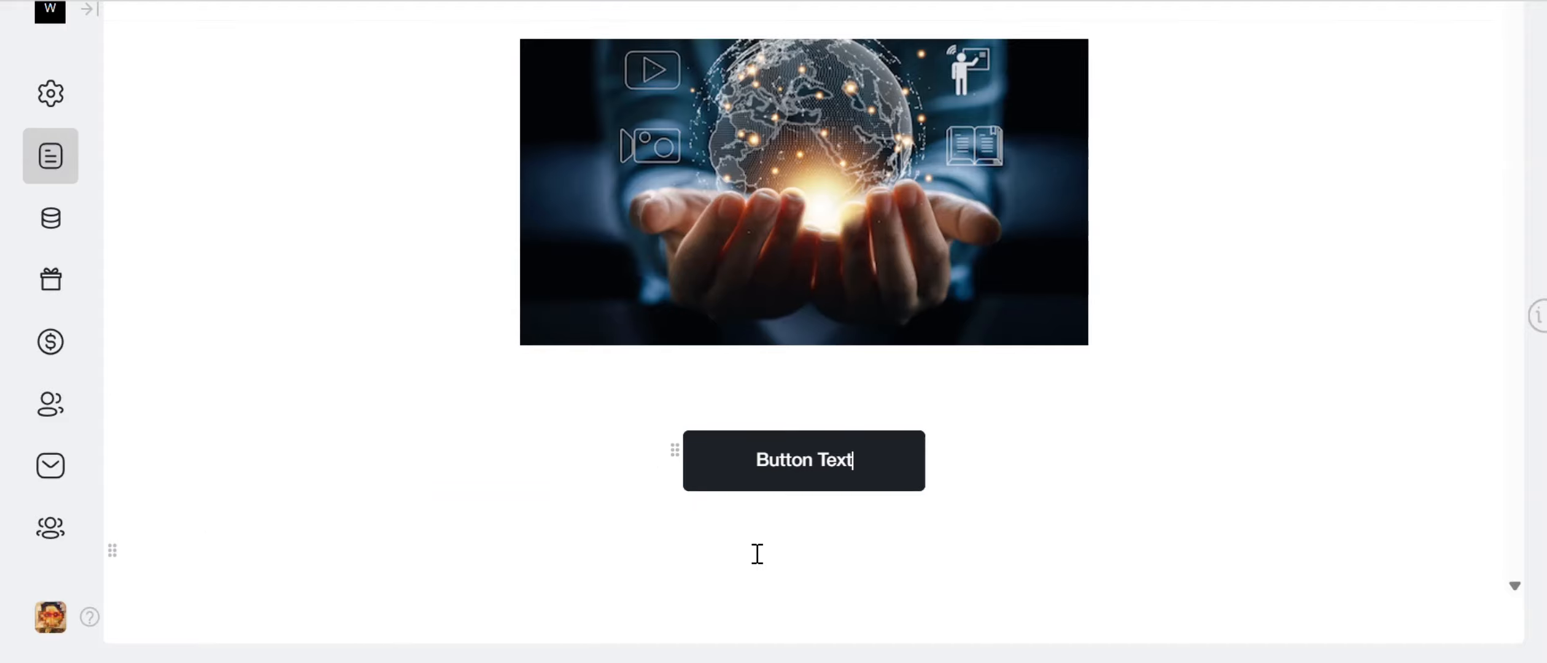
Review the button's padding, margin and radius settings and set its background colour to bright blue 004bfb.
click(674, 453)
click(506, 64)
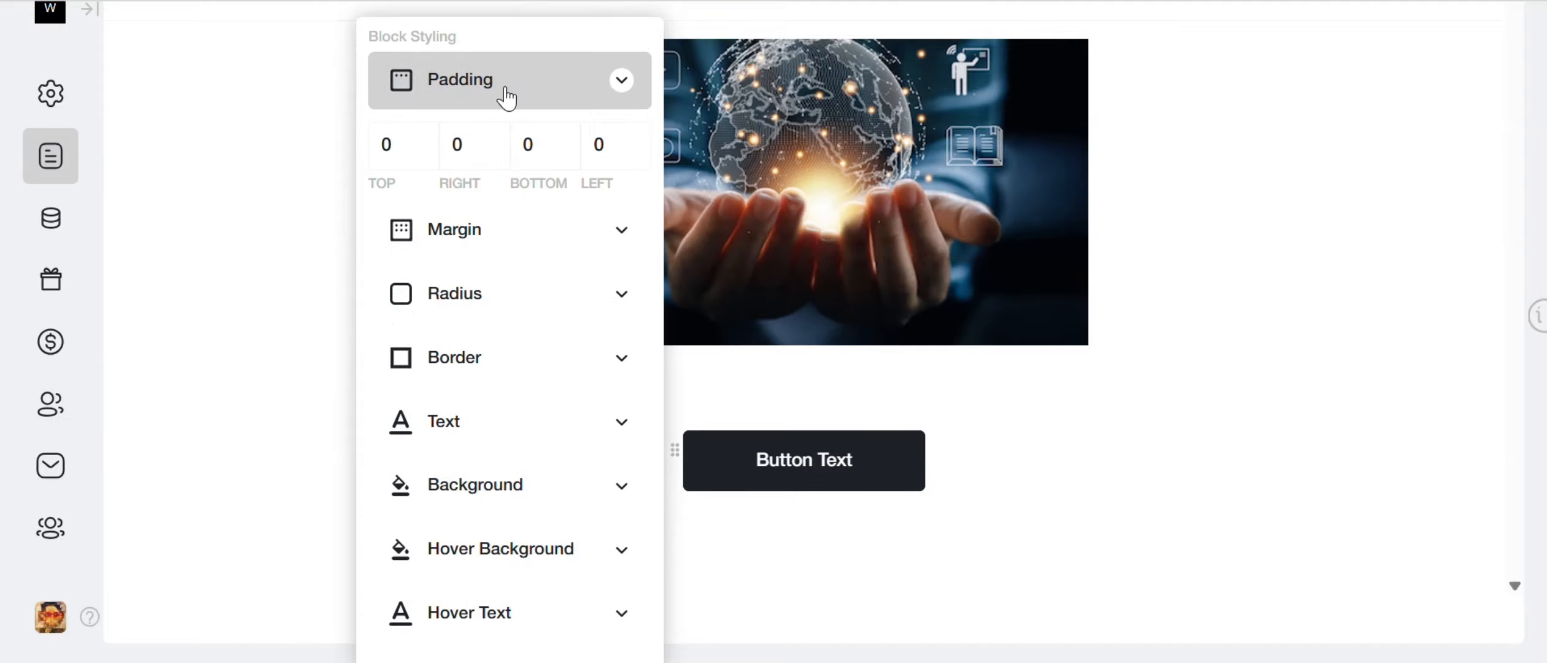
click(459, 241)
click(476, 294)
scroll(476, 304, down, 4)
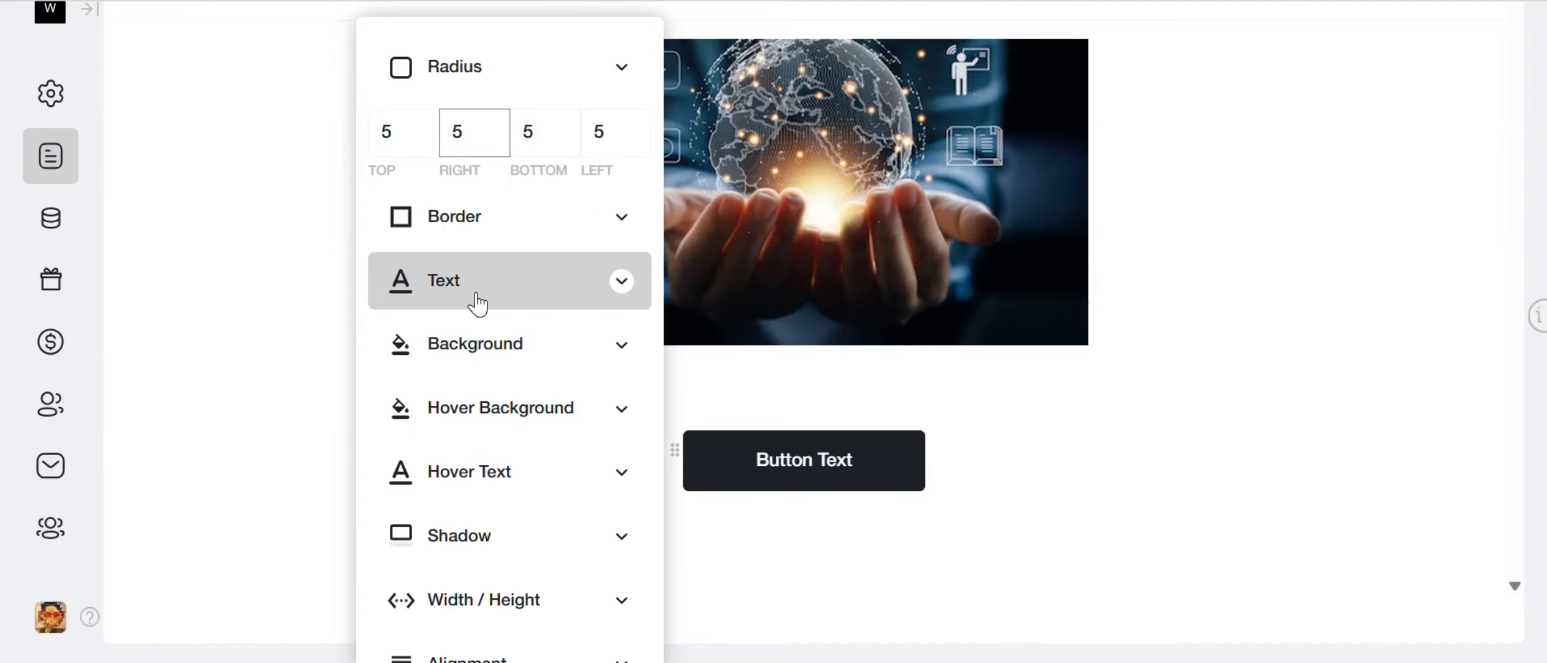
click(515, 198)
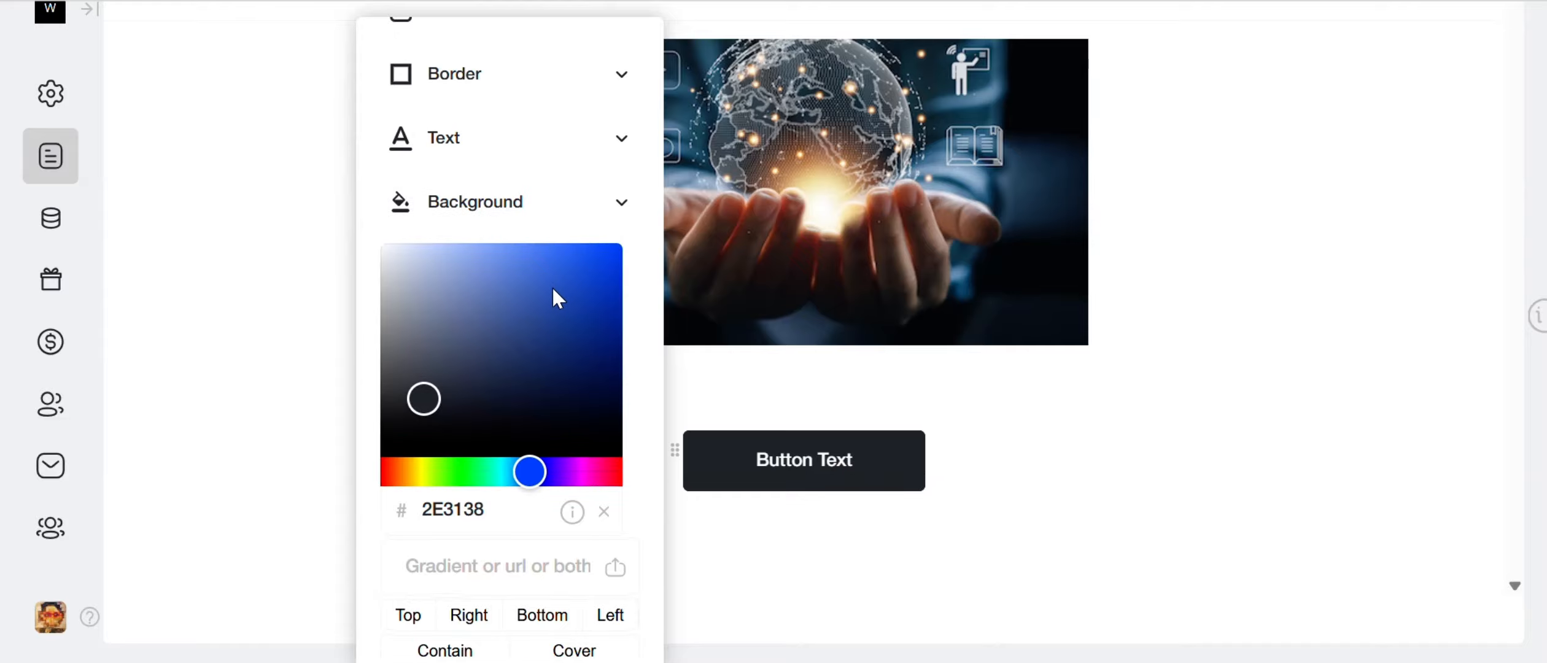
drag(552, 297, 620, 259)
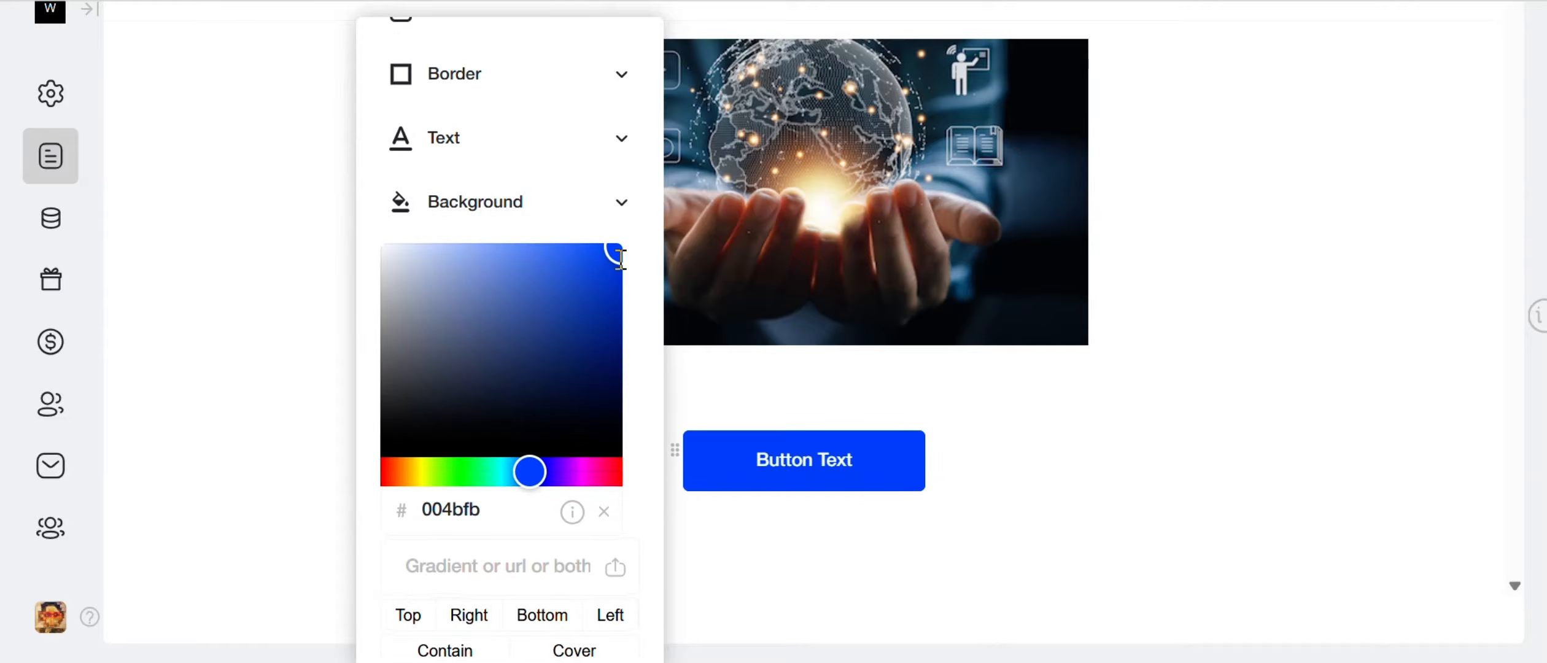
Examine the button's width, height and alignment settings.
scroll(573, 511, down, 7)
click(569, 508)
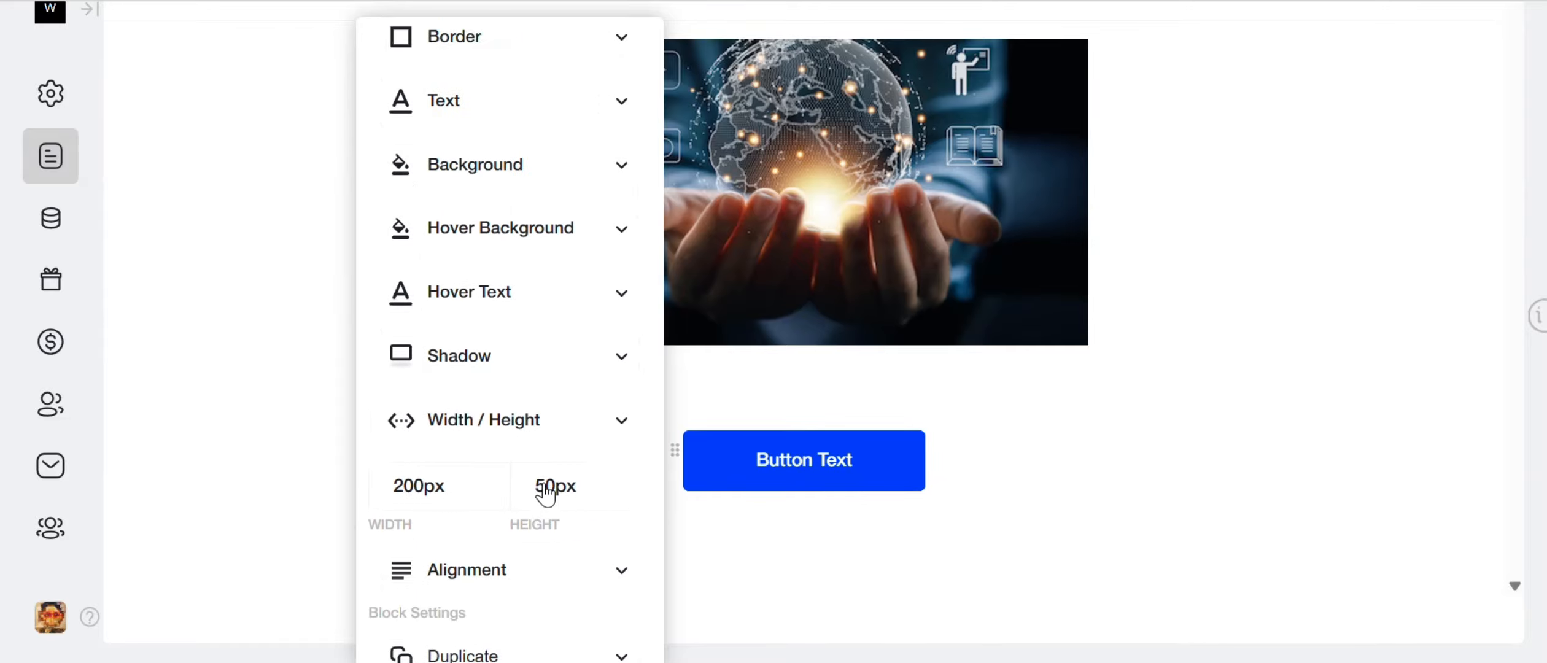
click(458, 451)
double_click(480, 438)
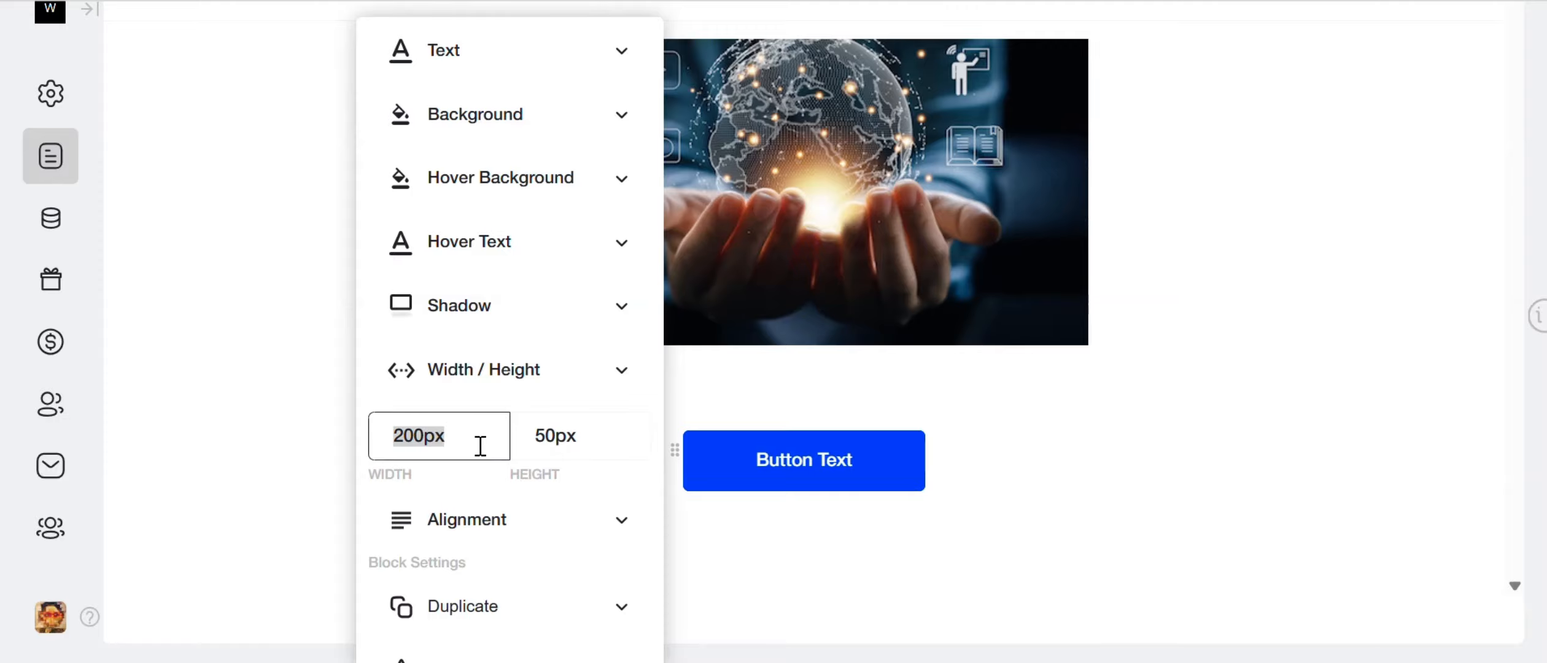
click(526, 437)
double_click(542, 435)
scroll(538, 423, down, 3)
click(464, 358)
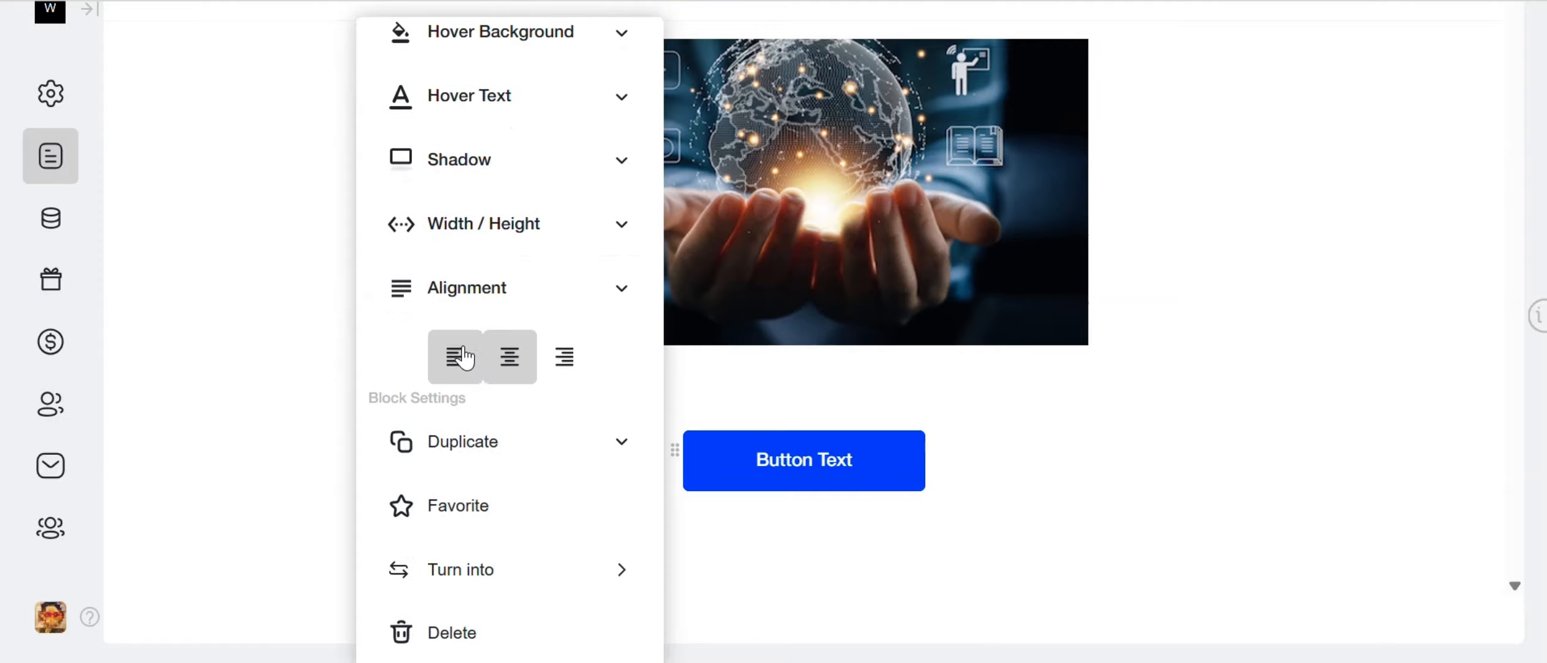
scroll(463, 429, up, 4)
scroll(463, 485, down, 3)
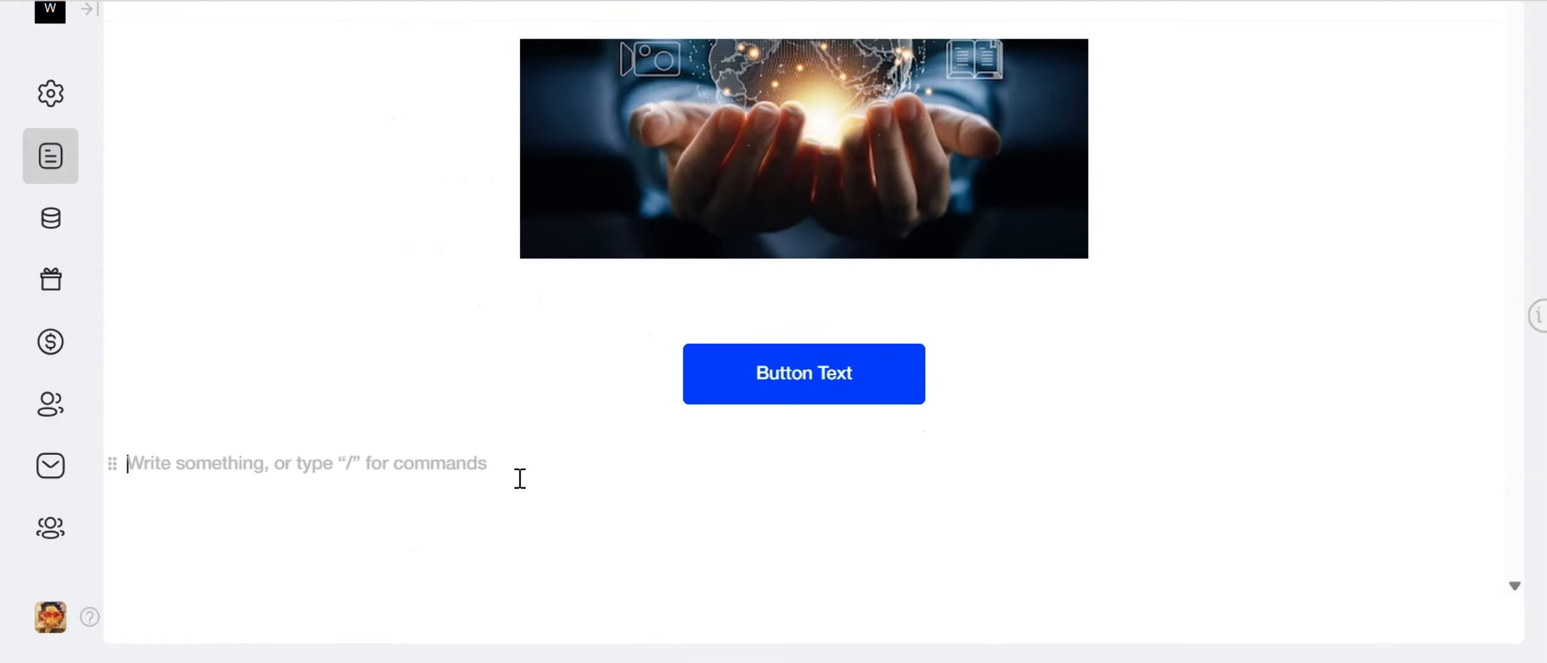
text(/em)
click(416, 454)
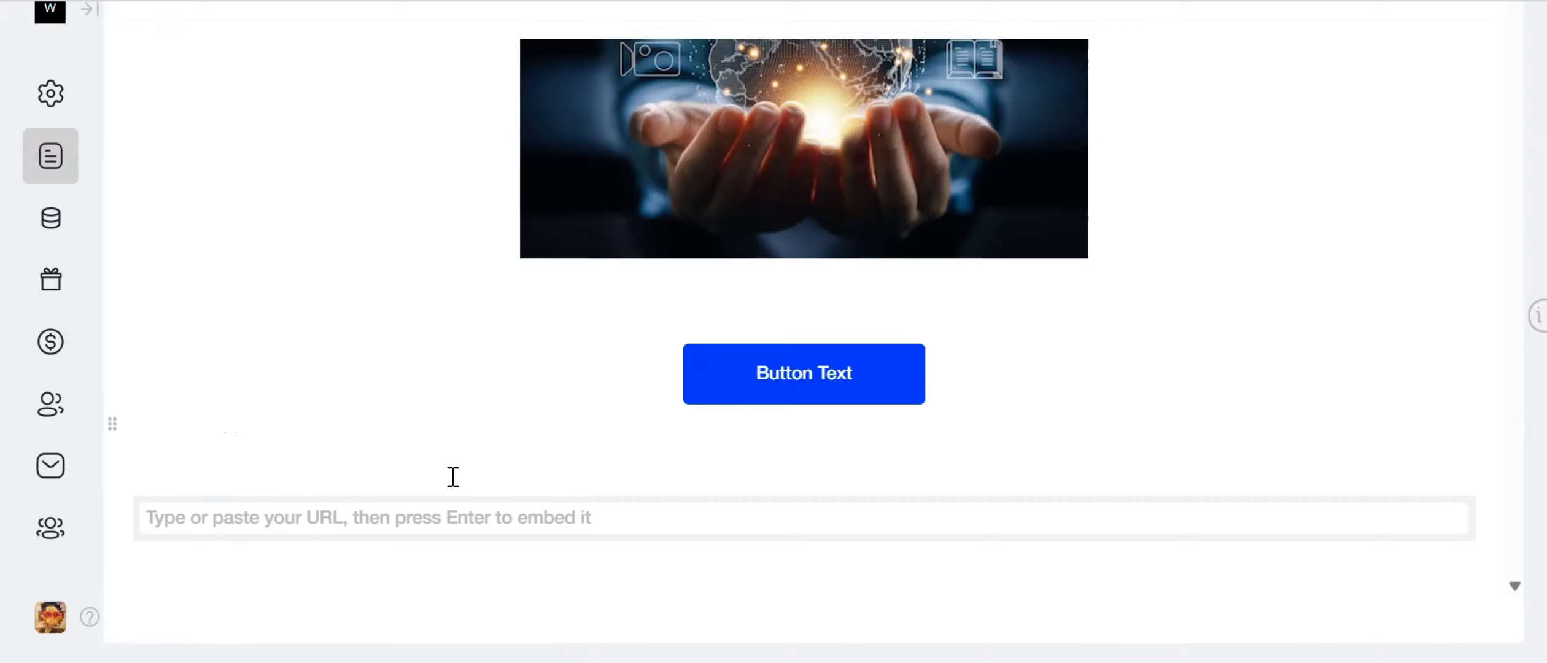
click(448, 513)
text(https://youtu.be/OusOemDGlZs?si=ToZ9F-mUq0Mqo7kN)
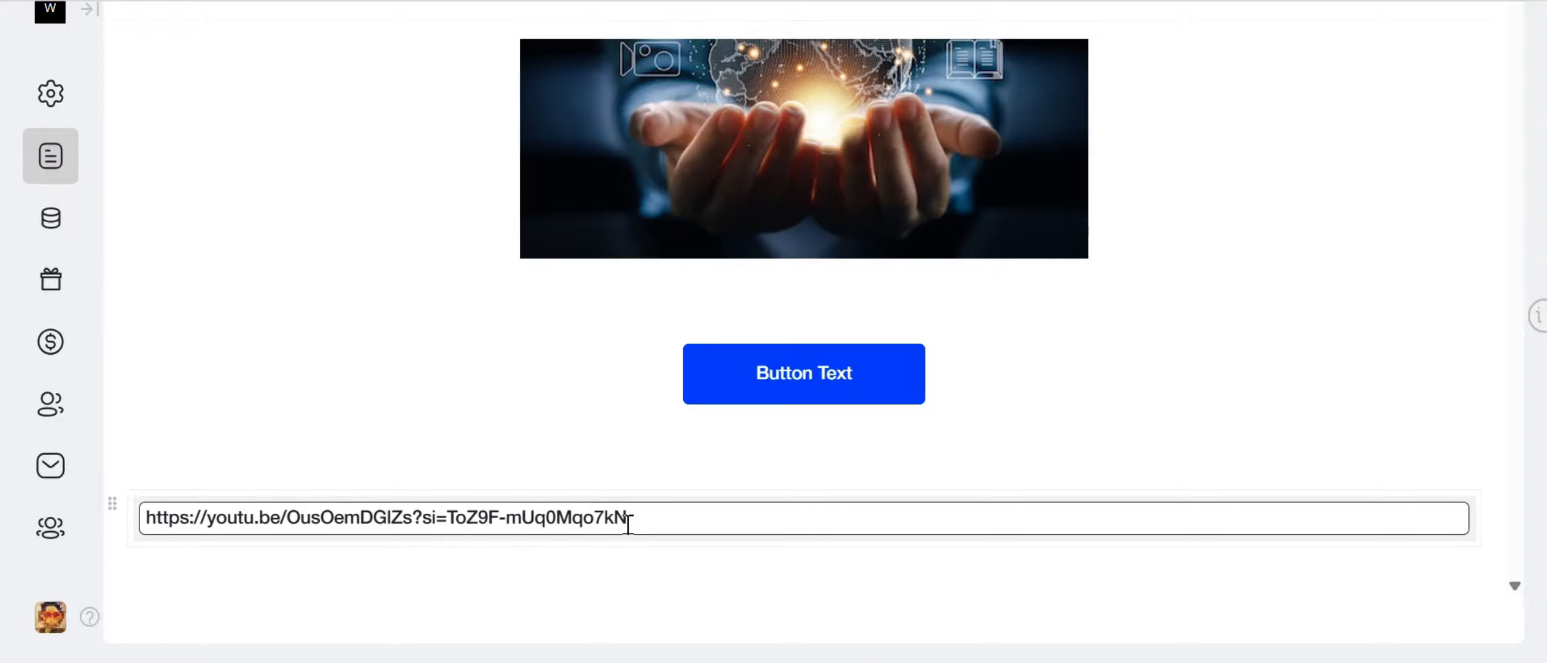
key(Return)
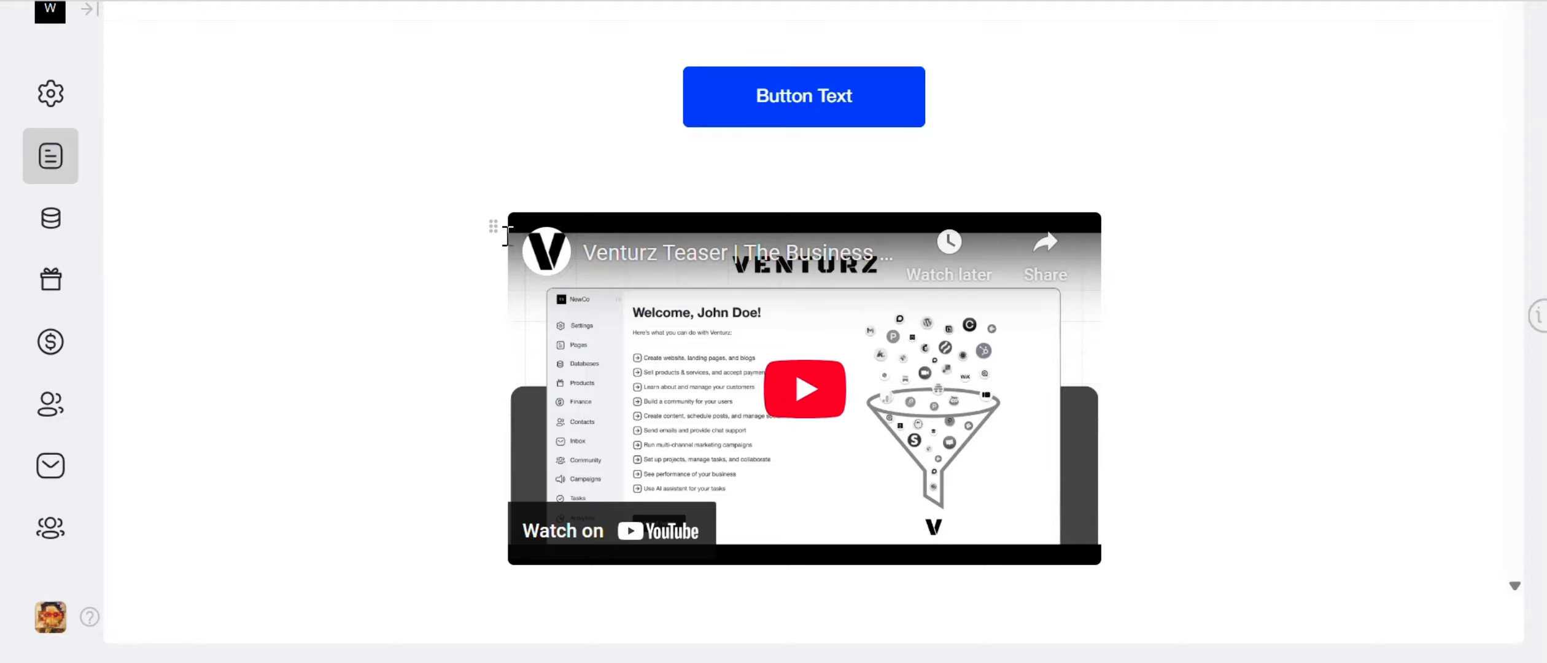
Examine the embedded video block's styling options and block settings.
click(494, 228)
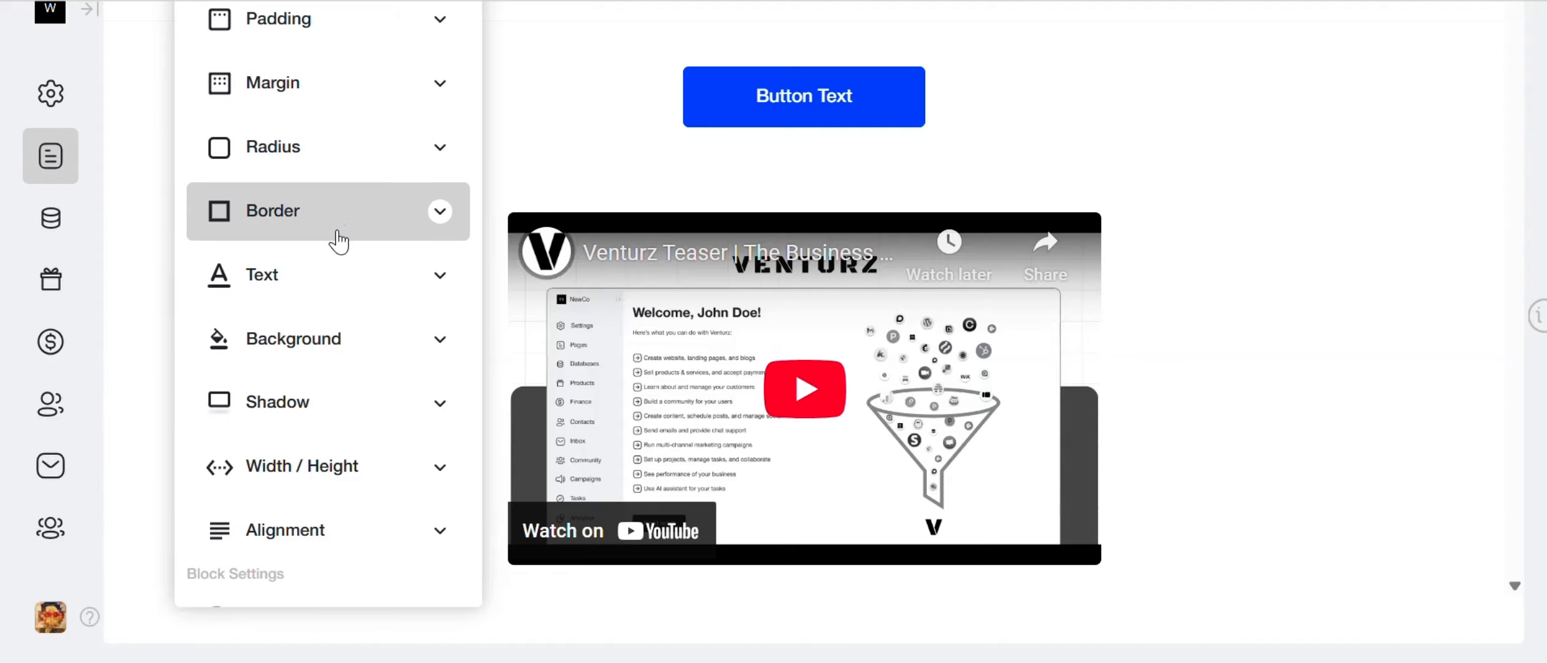
scroll(335, 241, down, 2)
scroll(339, 241, down, 1)
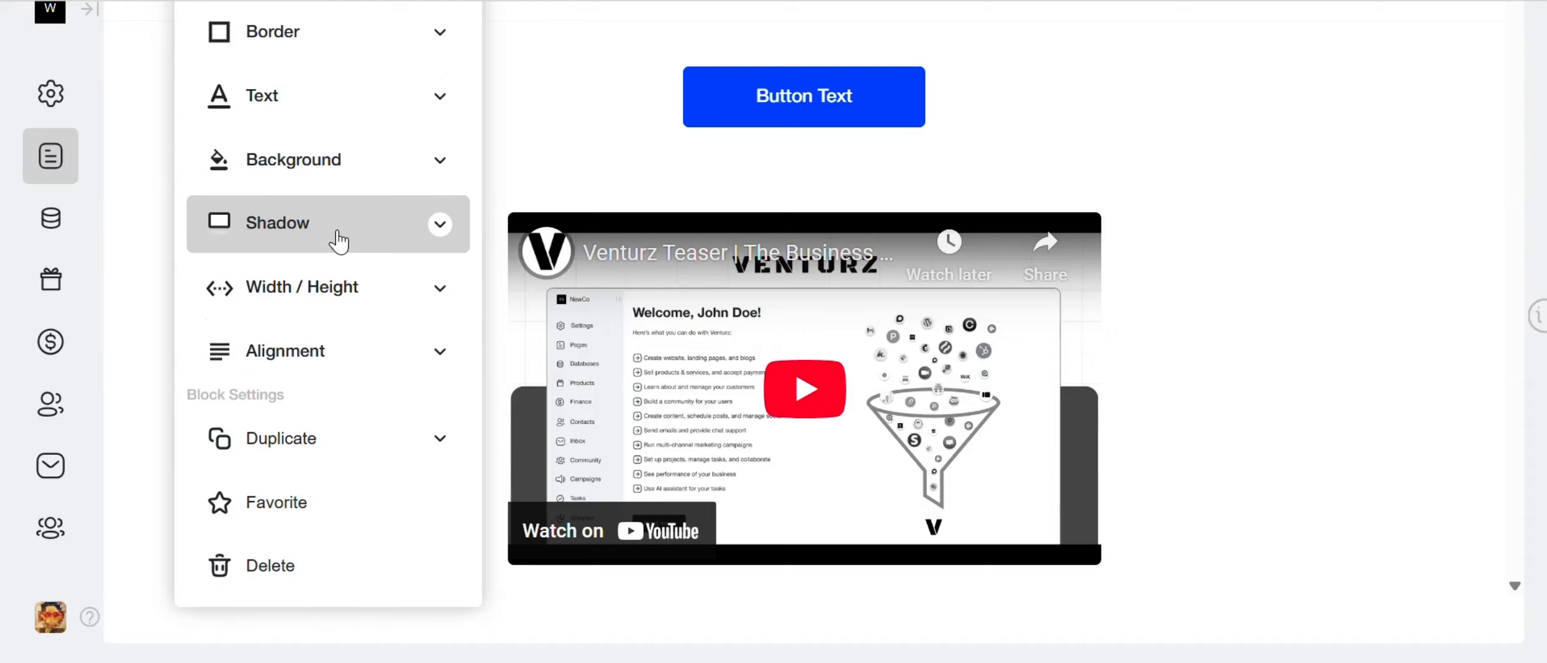
scroll(338, 242, up, 3)
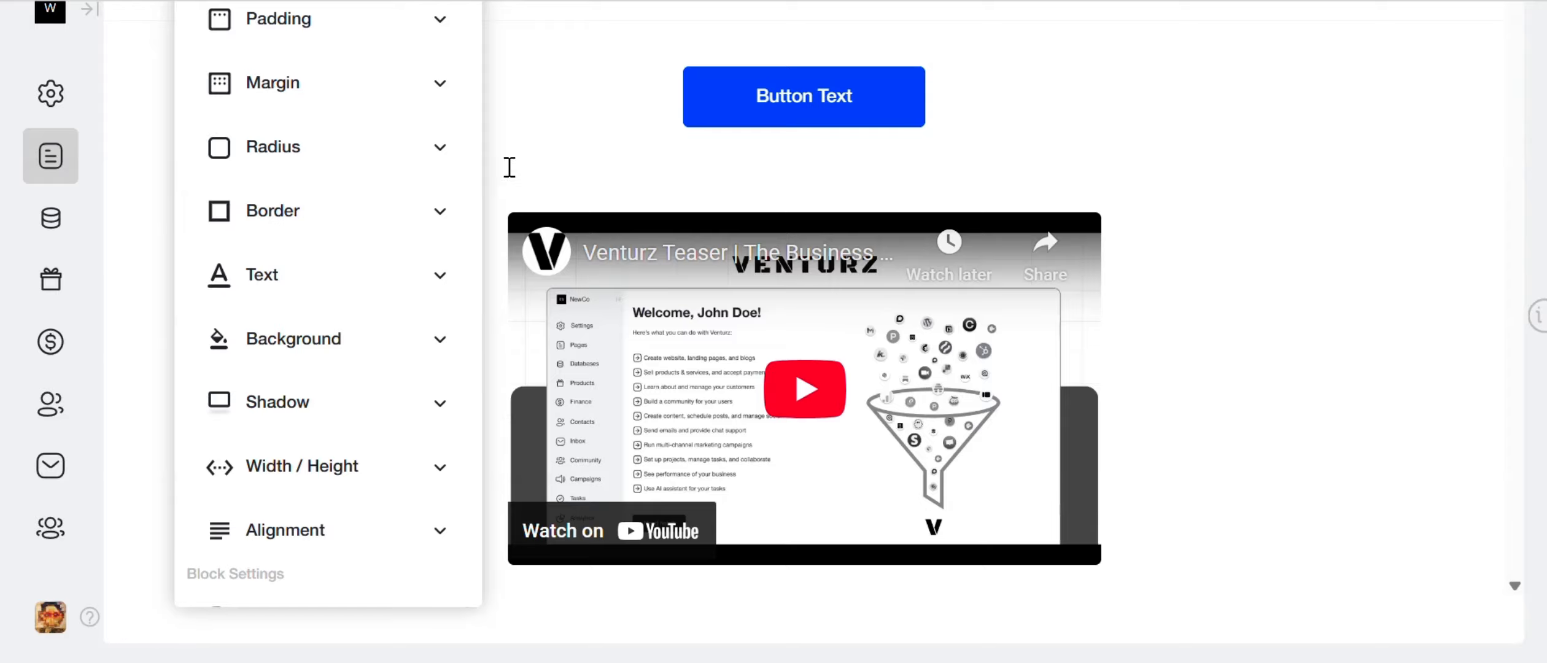
click(543, 174)
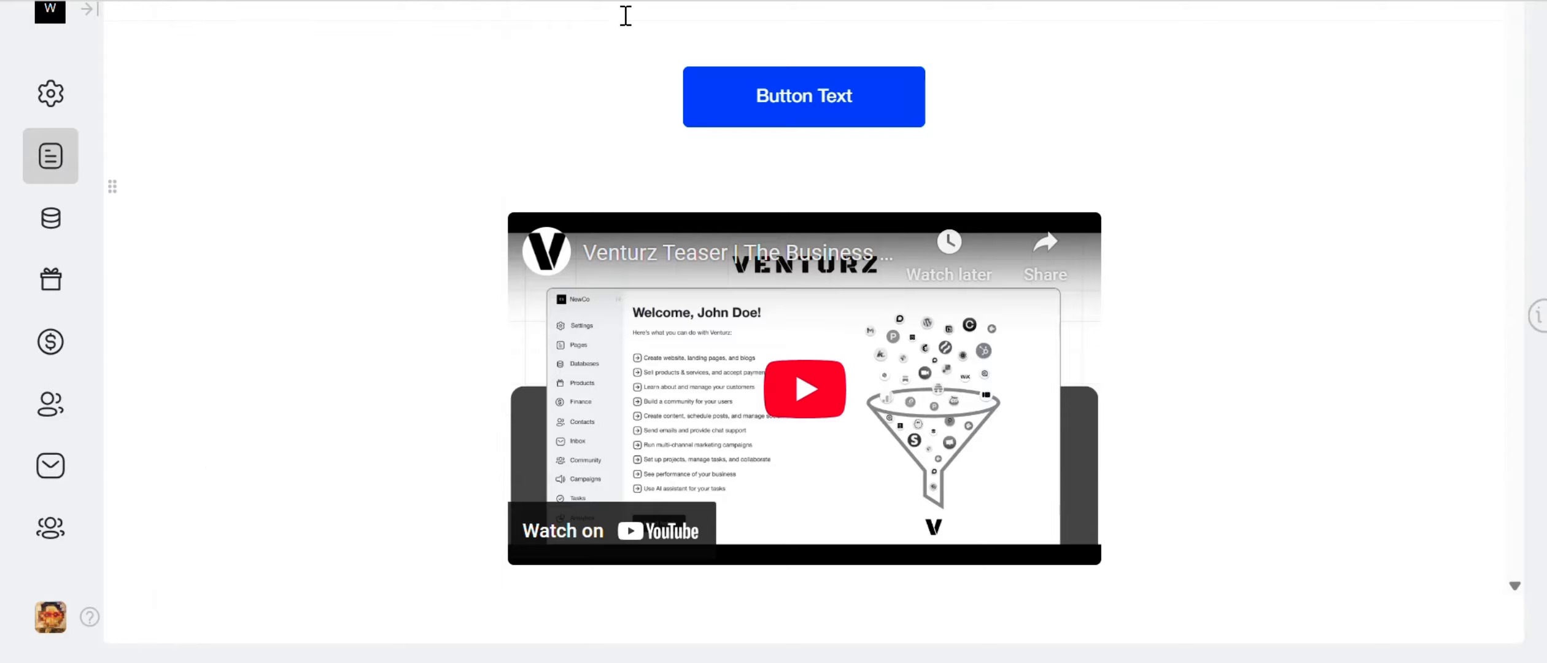
Use Ask AI below the video to "Write an SEO-friendly meta description (120–140 characters)" about marketing and select the reply text.
scroll(474, 330, down, 5)
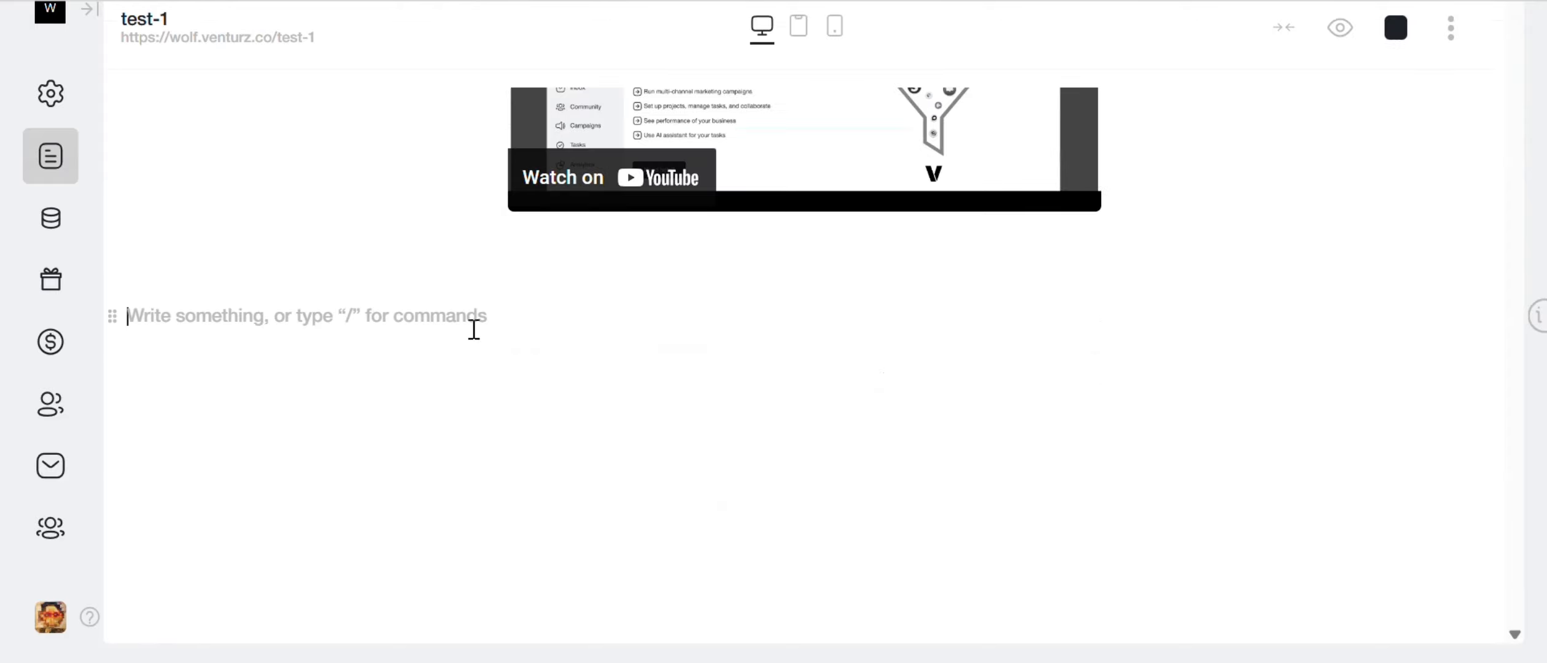
text(/)
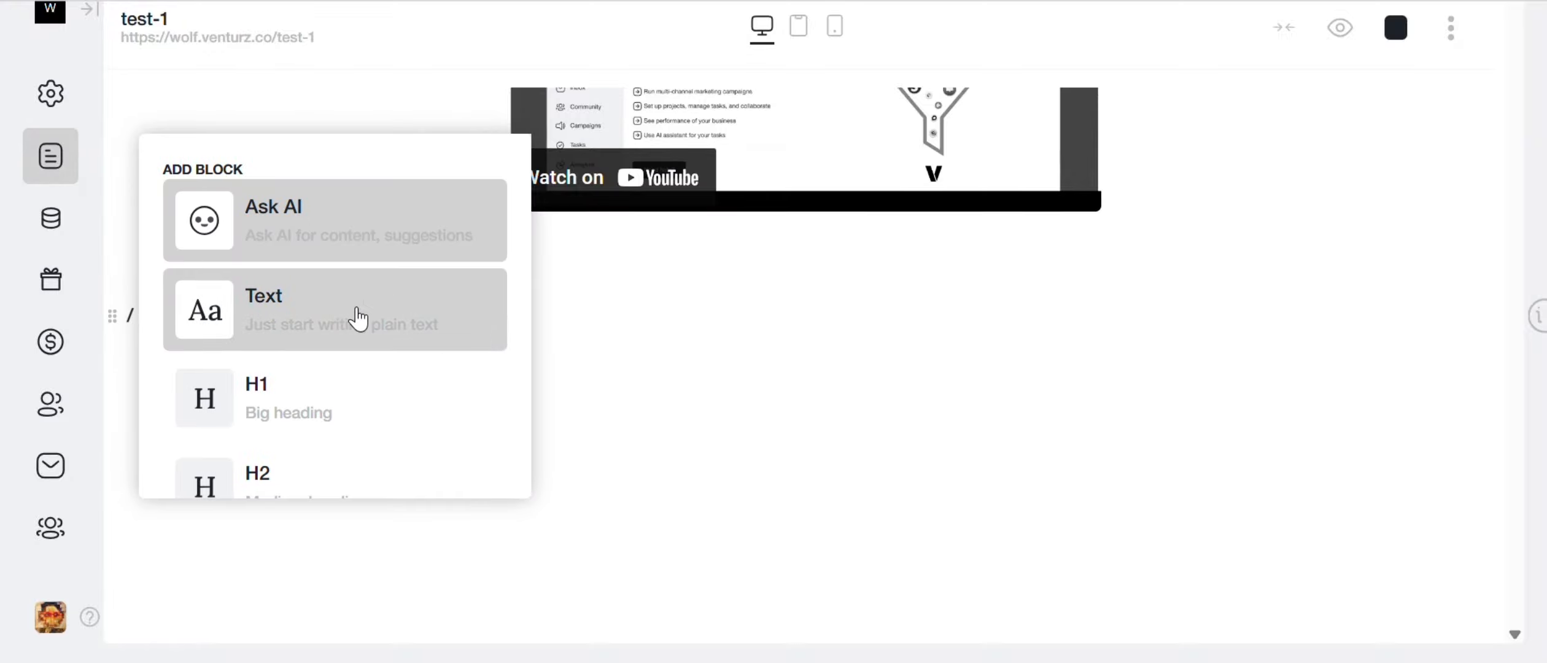
click(285, 208)
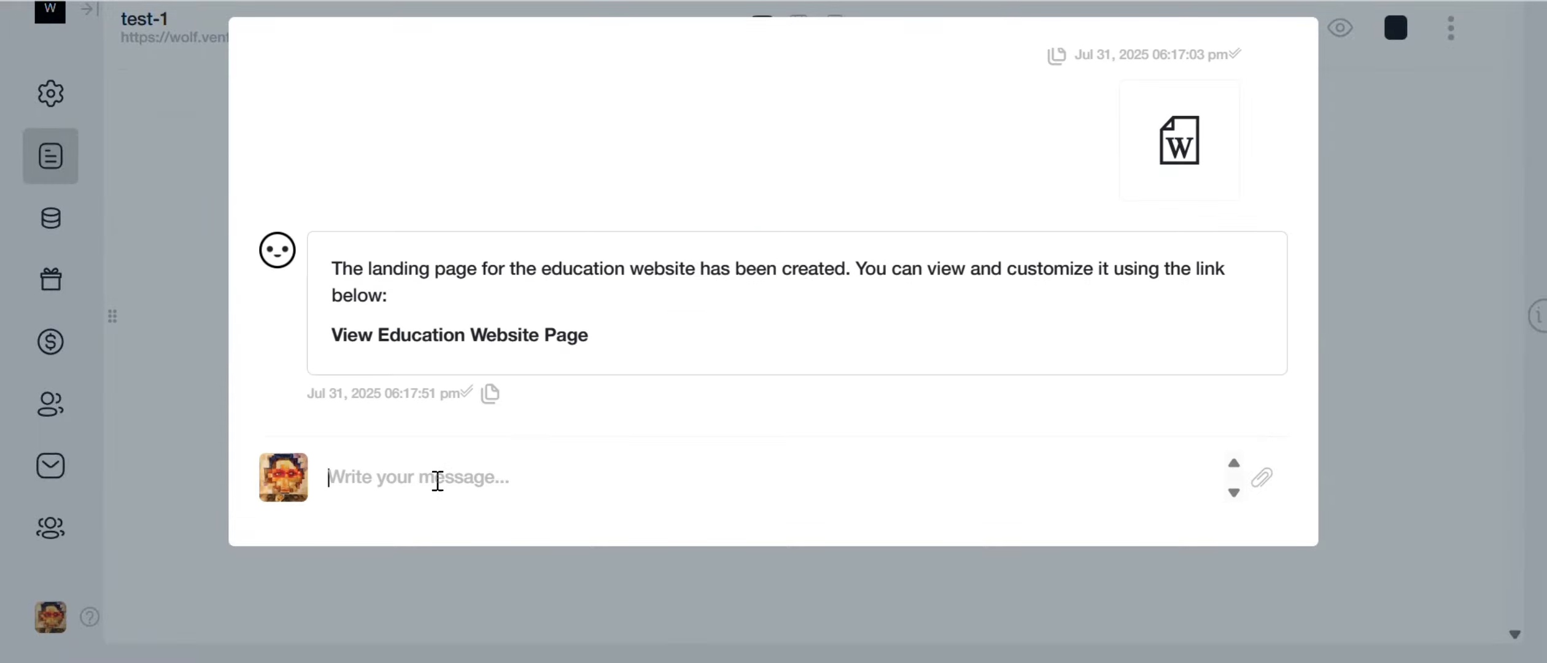
text(Write an SEO-friendly meta description (120–140 characters))
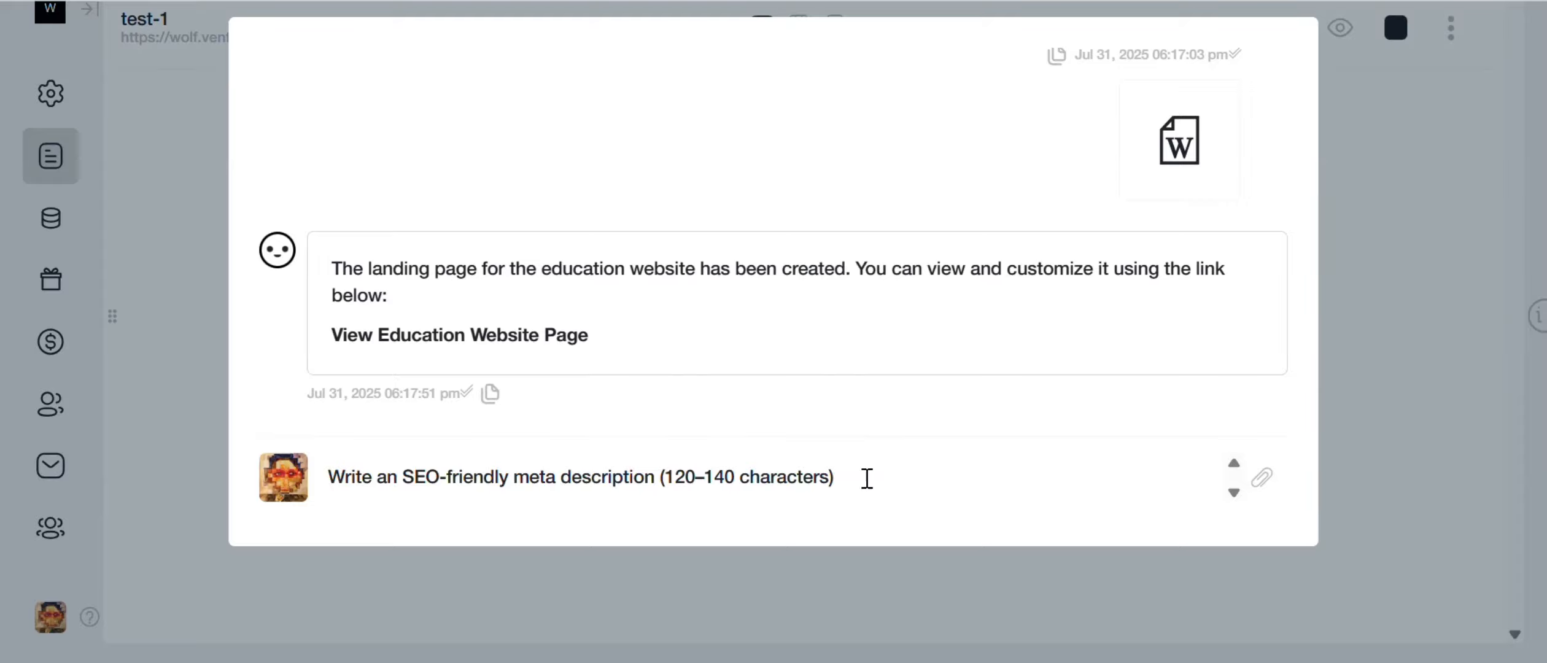
key(Return)
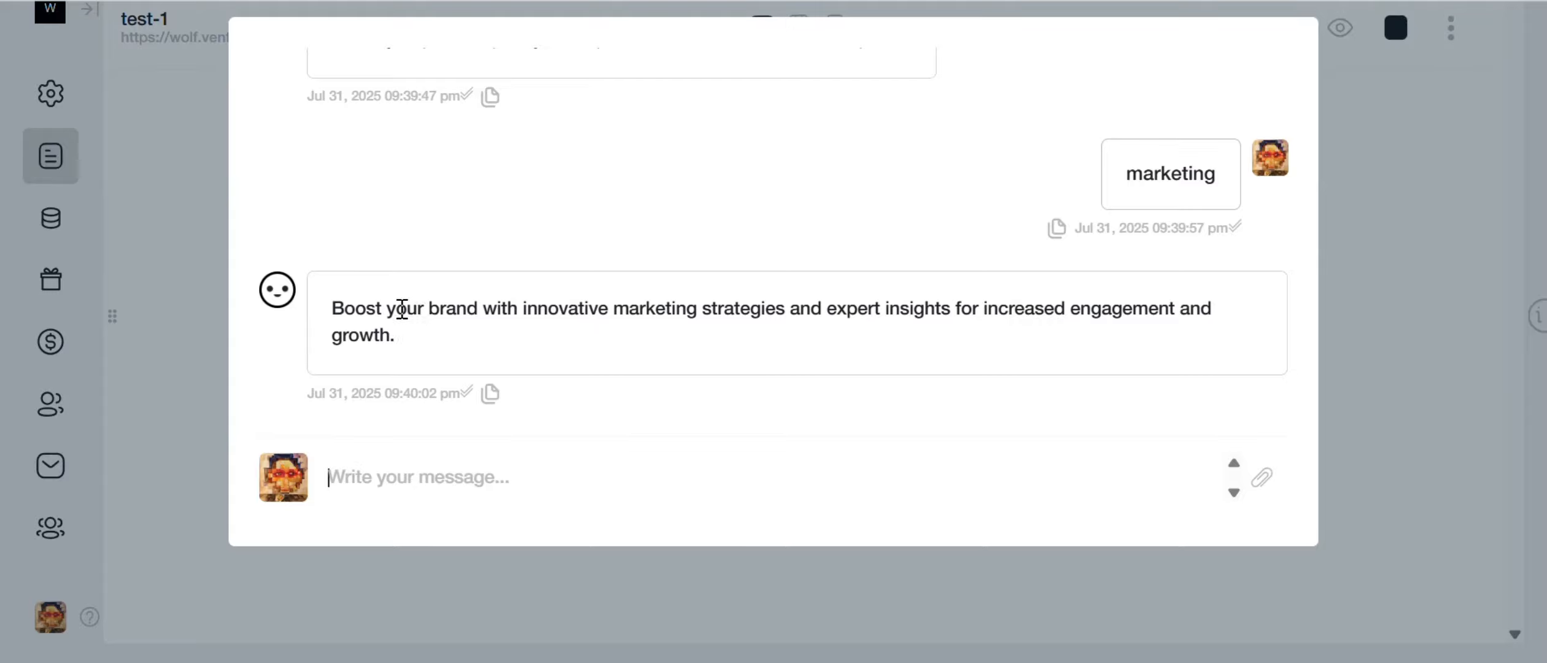
double_click(364, 308)
drag(364, 308, 405, 344)
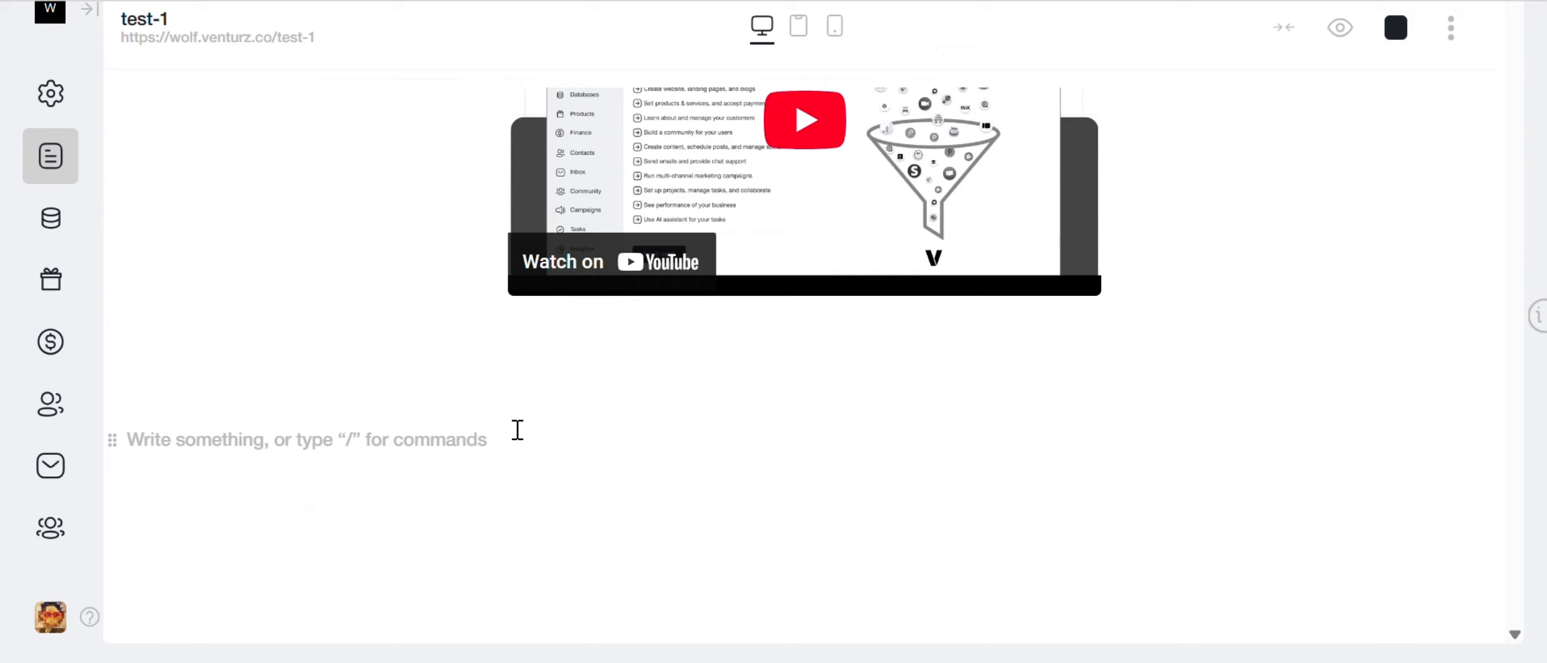
Add an Authorize Button block on the empty line below the embedded video.
text(/)
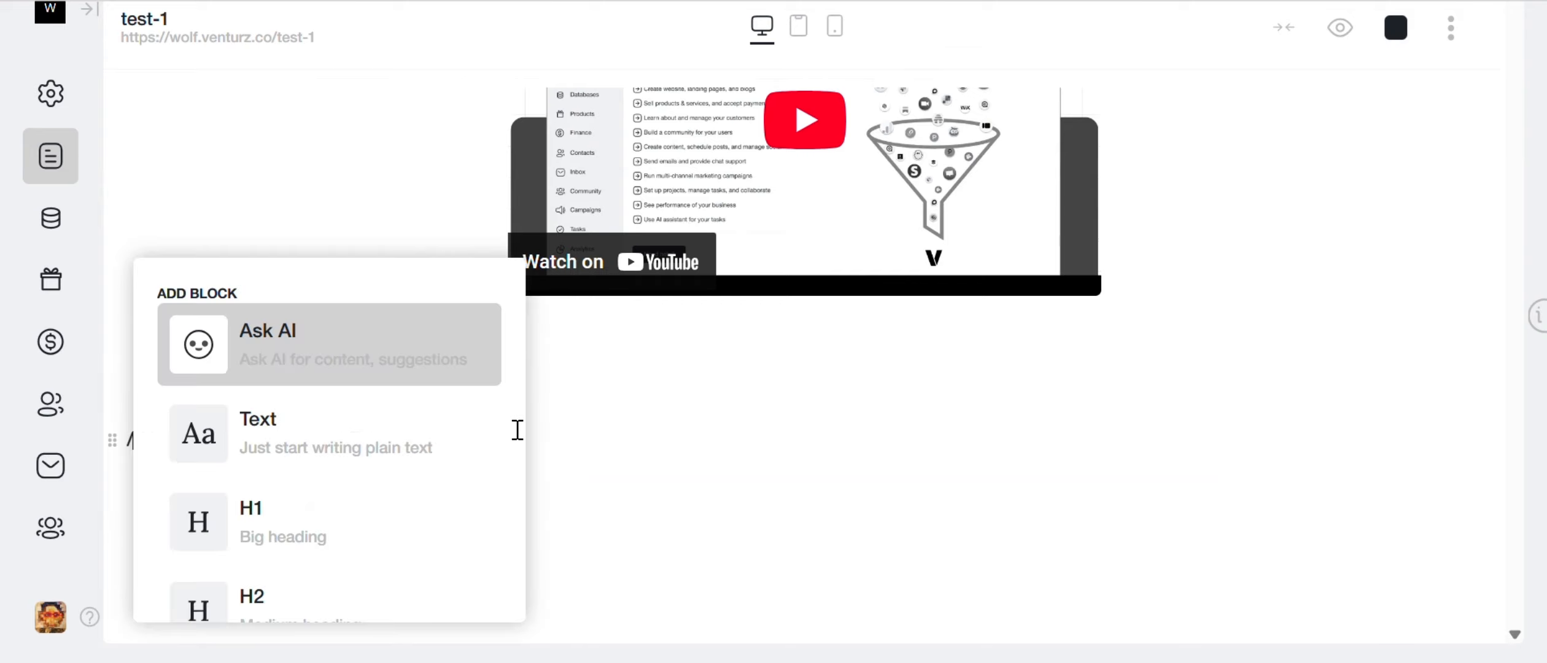
text(au)
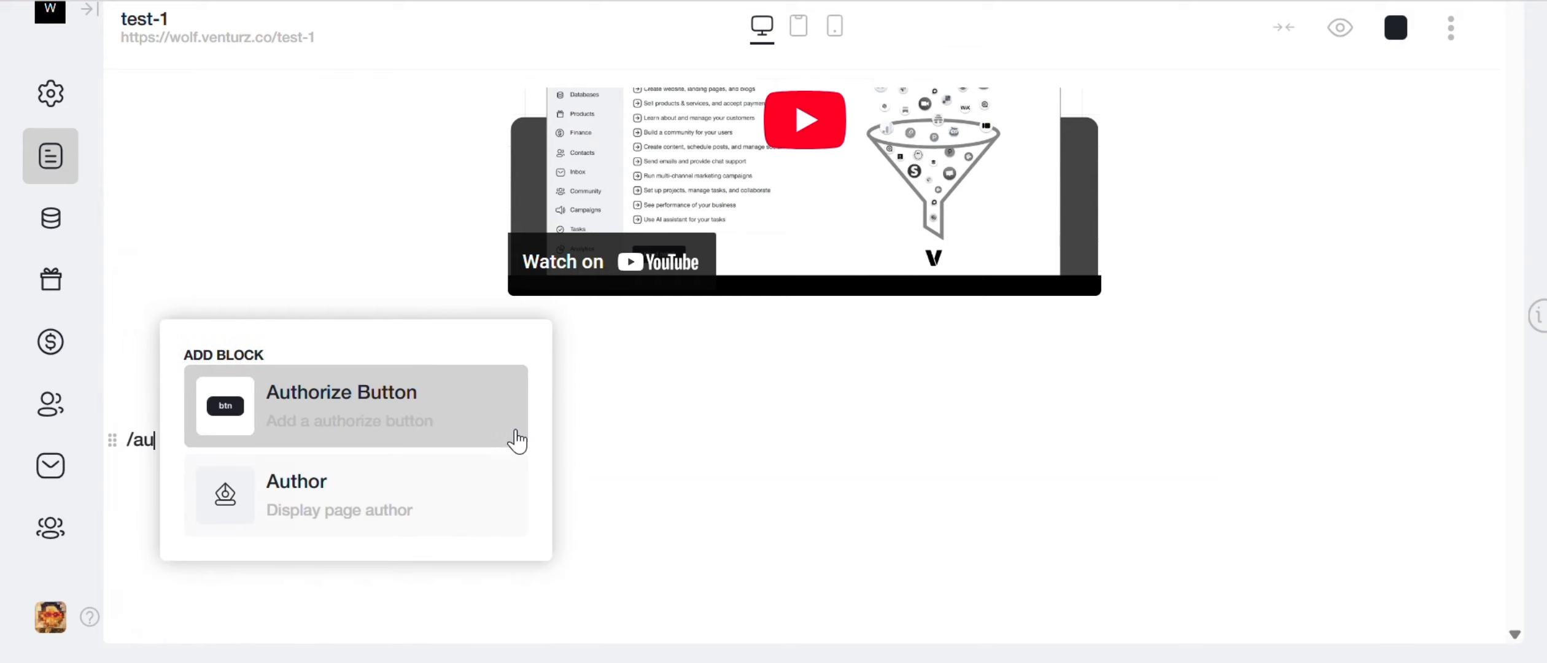
click(321, 396)
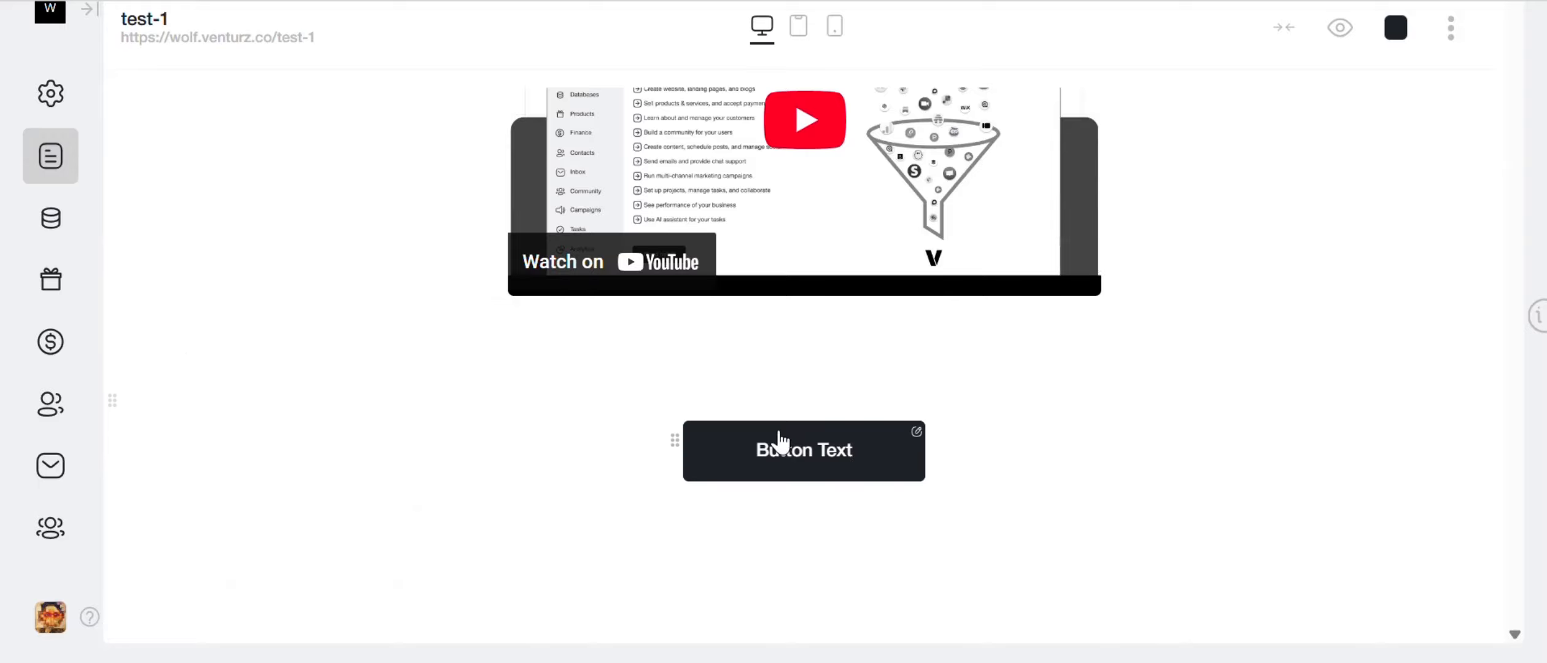
Review the authorize button's padding and margin settings and set its background colour to blue 004af8.
click(673, 441)
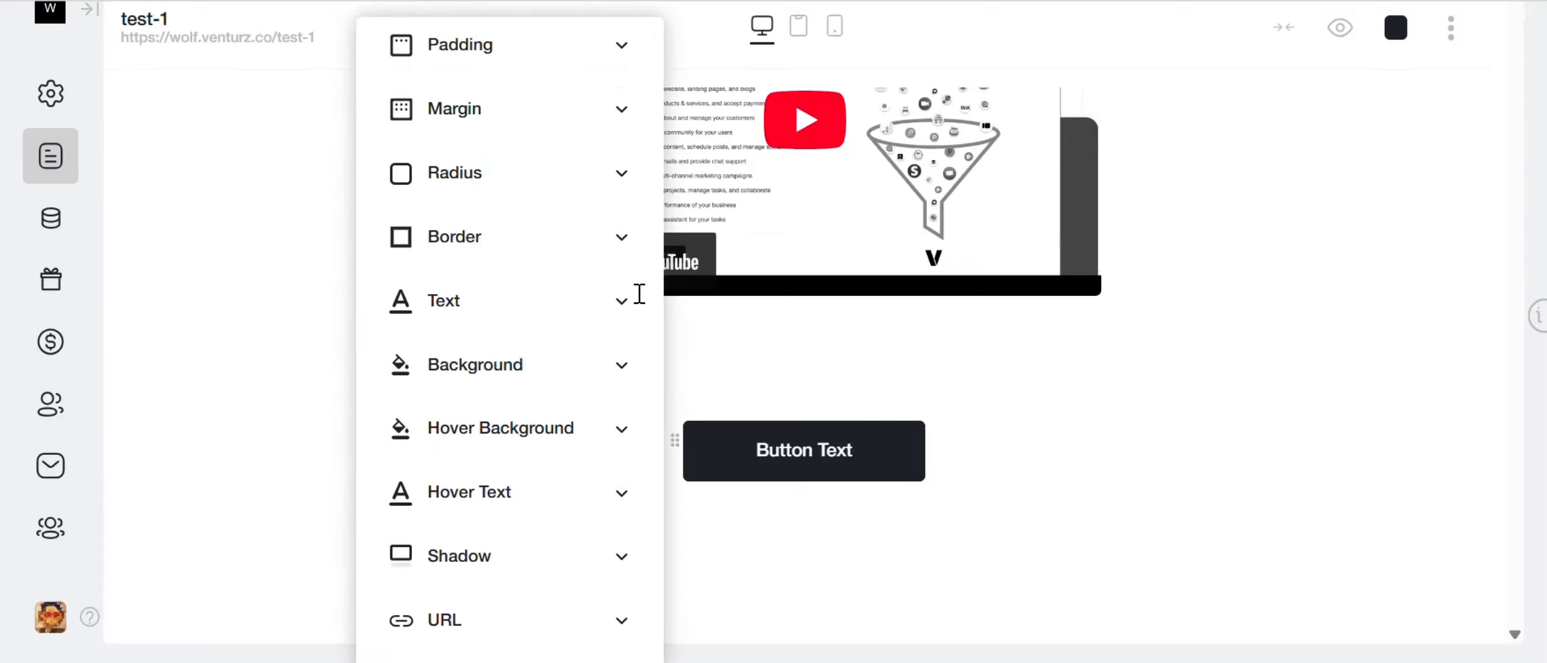
click(485, 69)
click(447, 229)
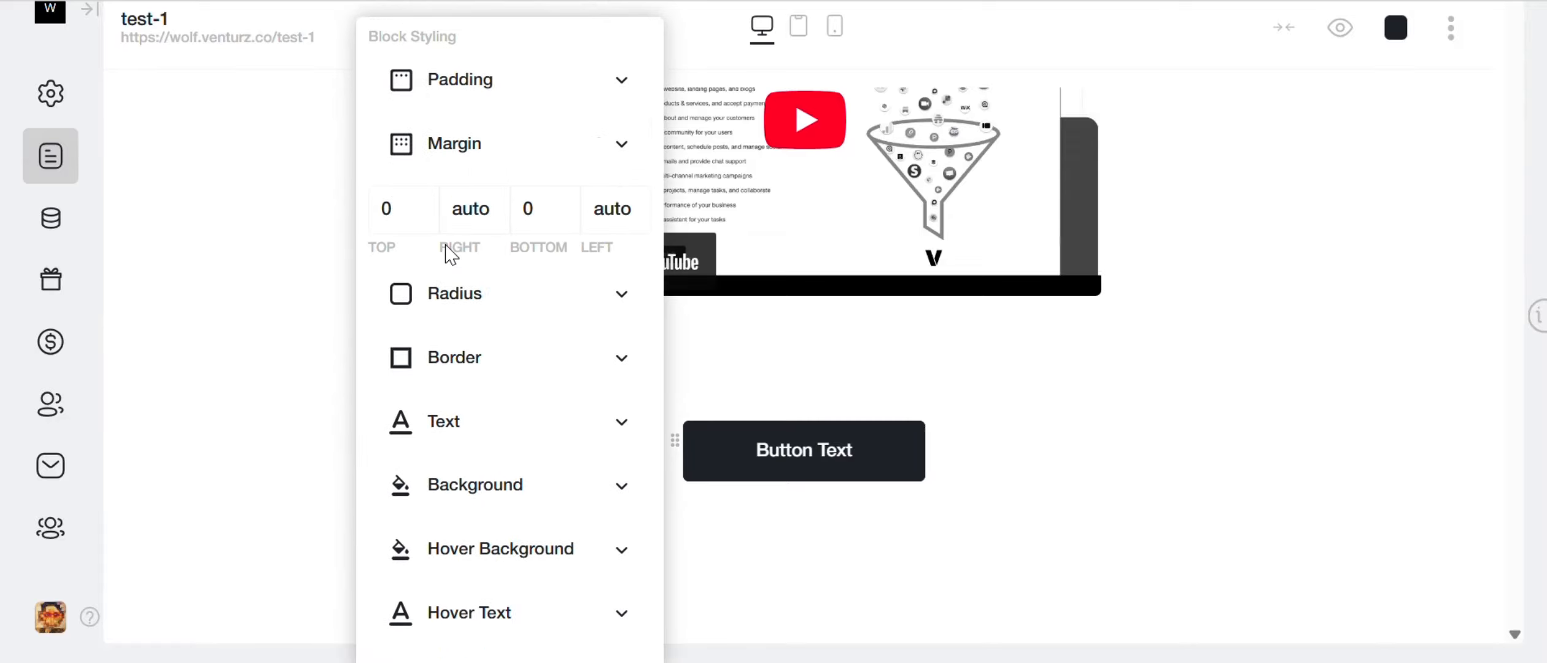
scroll(451, 263, down, 4)
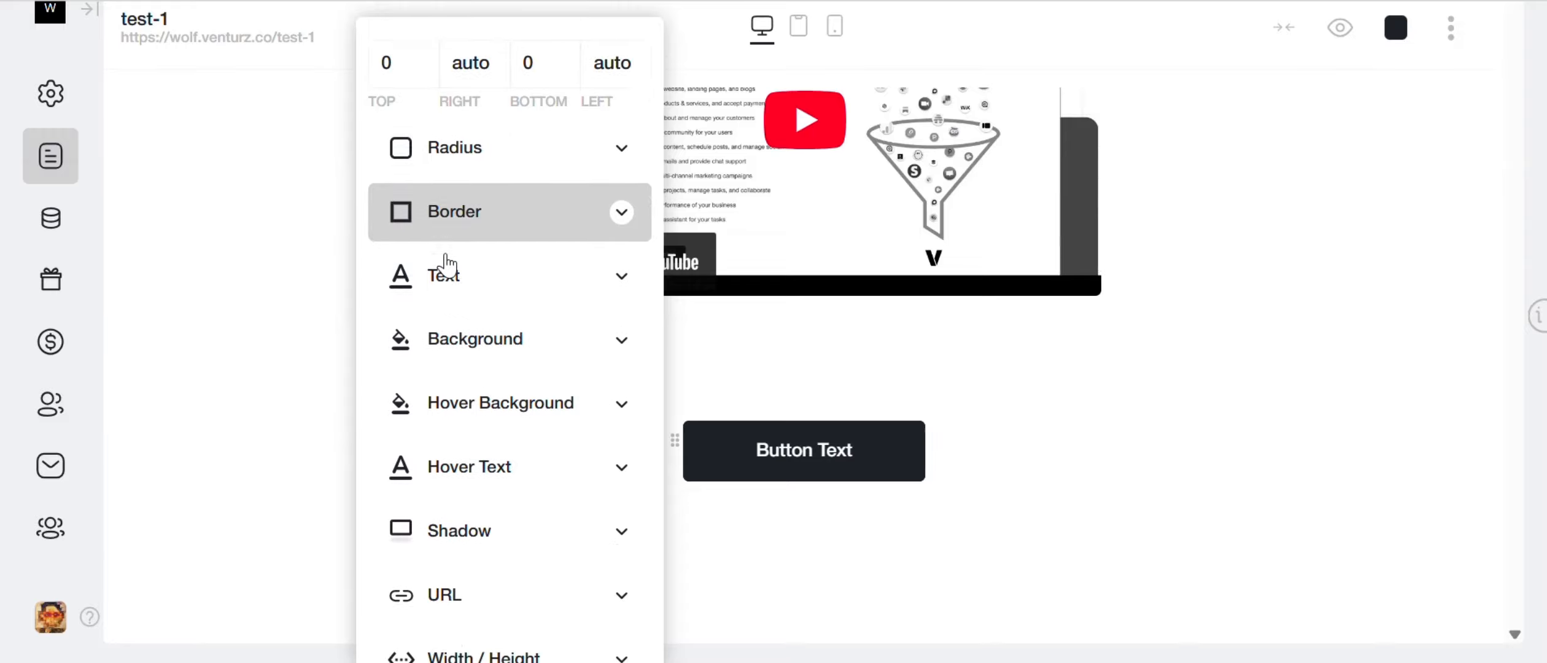
scroll(448, 261, down, 1)
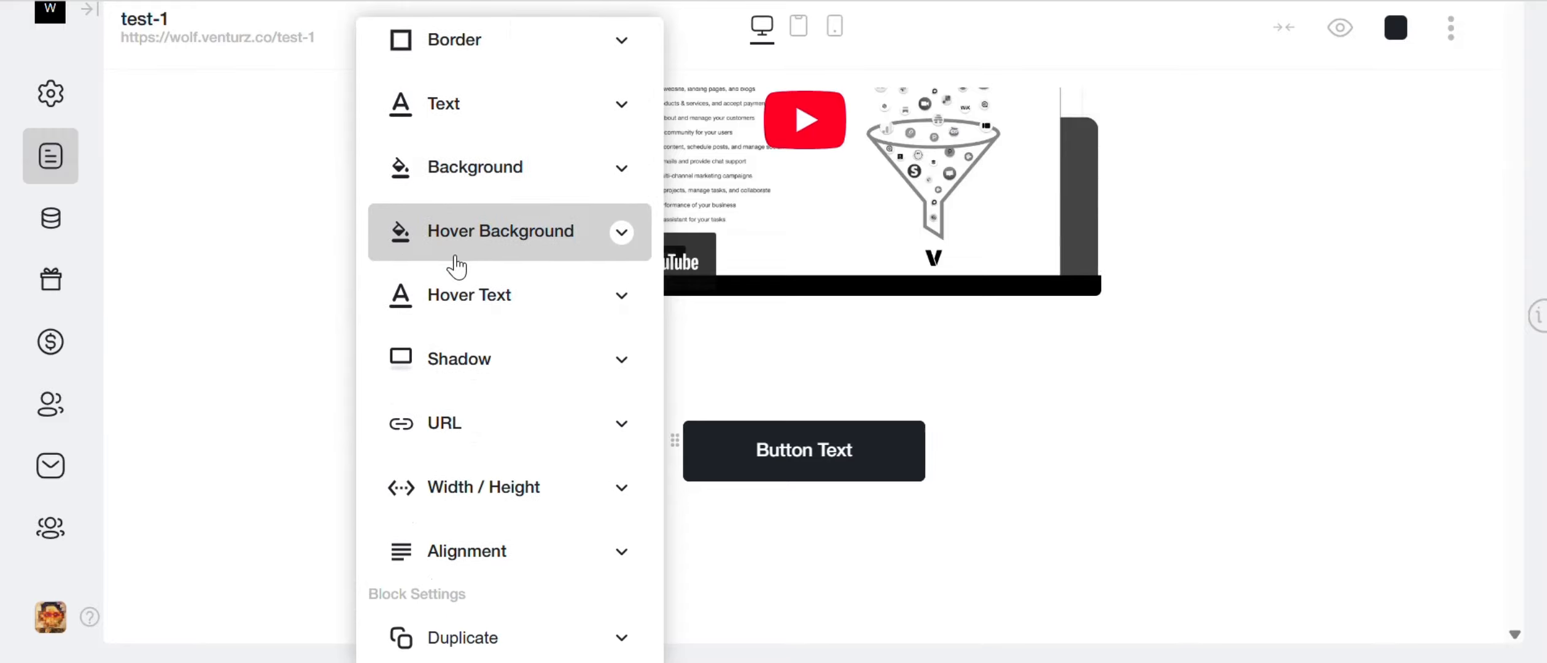
click(503, 178)
drag(538, 253, 609, 245)
scroll(465, 234, down, 3)
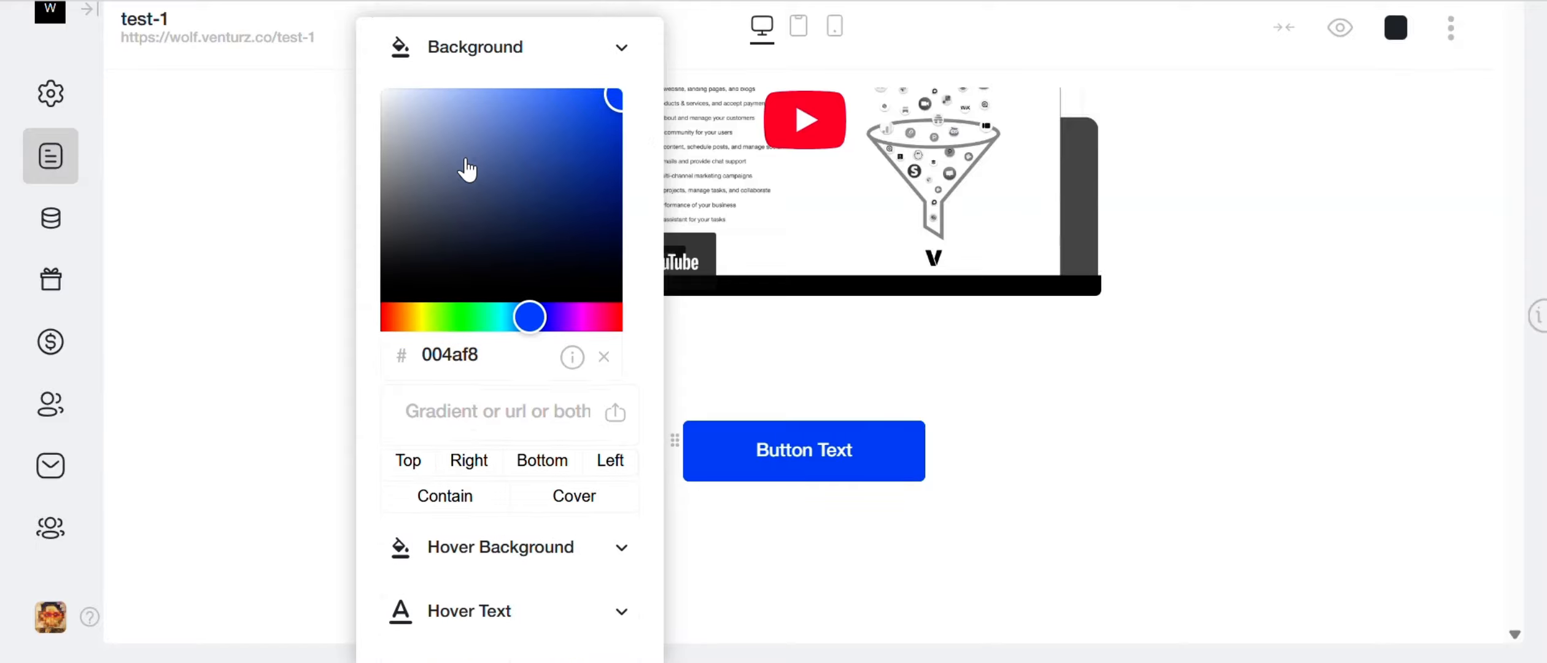
Examine the authorize button's hover background colour settings and close its block settings.
click(393, 429)
scroll(429, 433, down, 3)
click(484, 392)
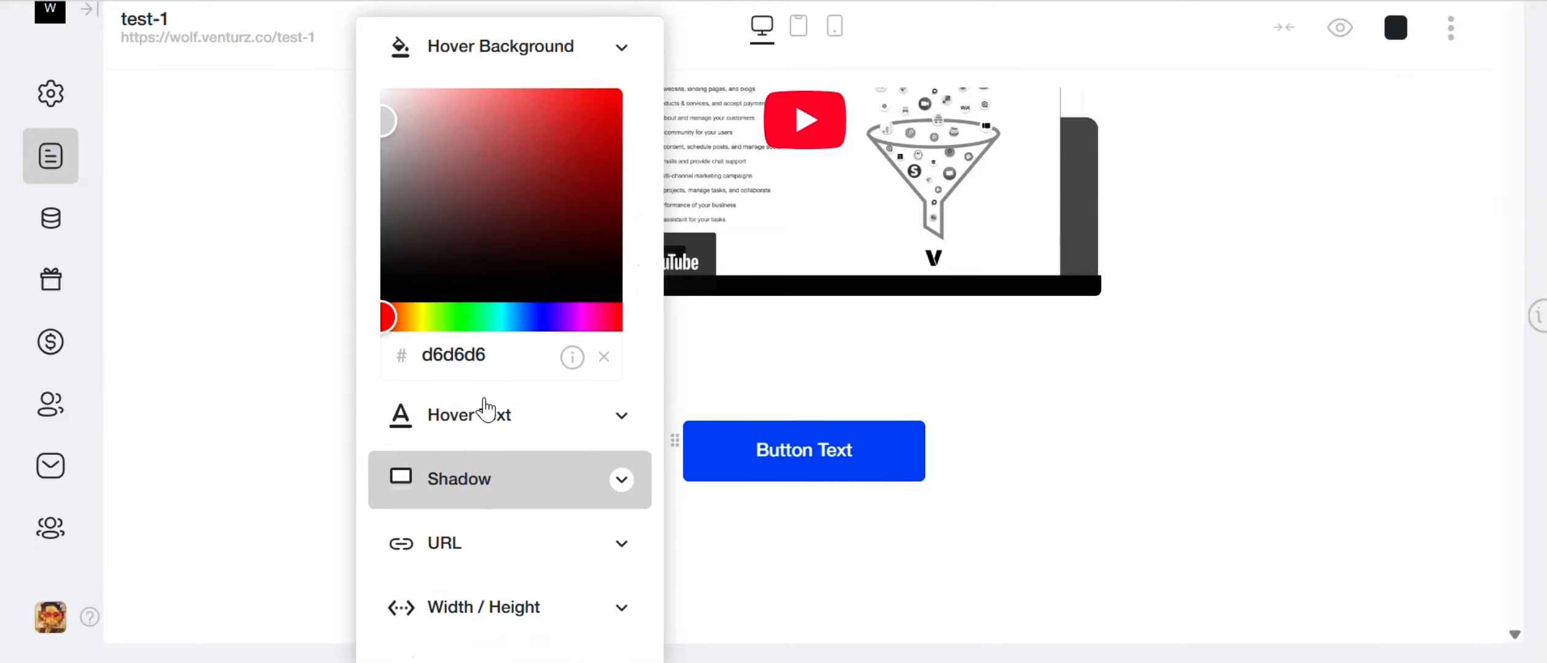
click(543, 380)
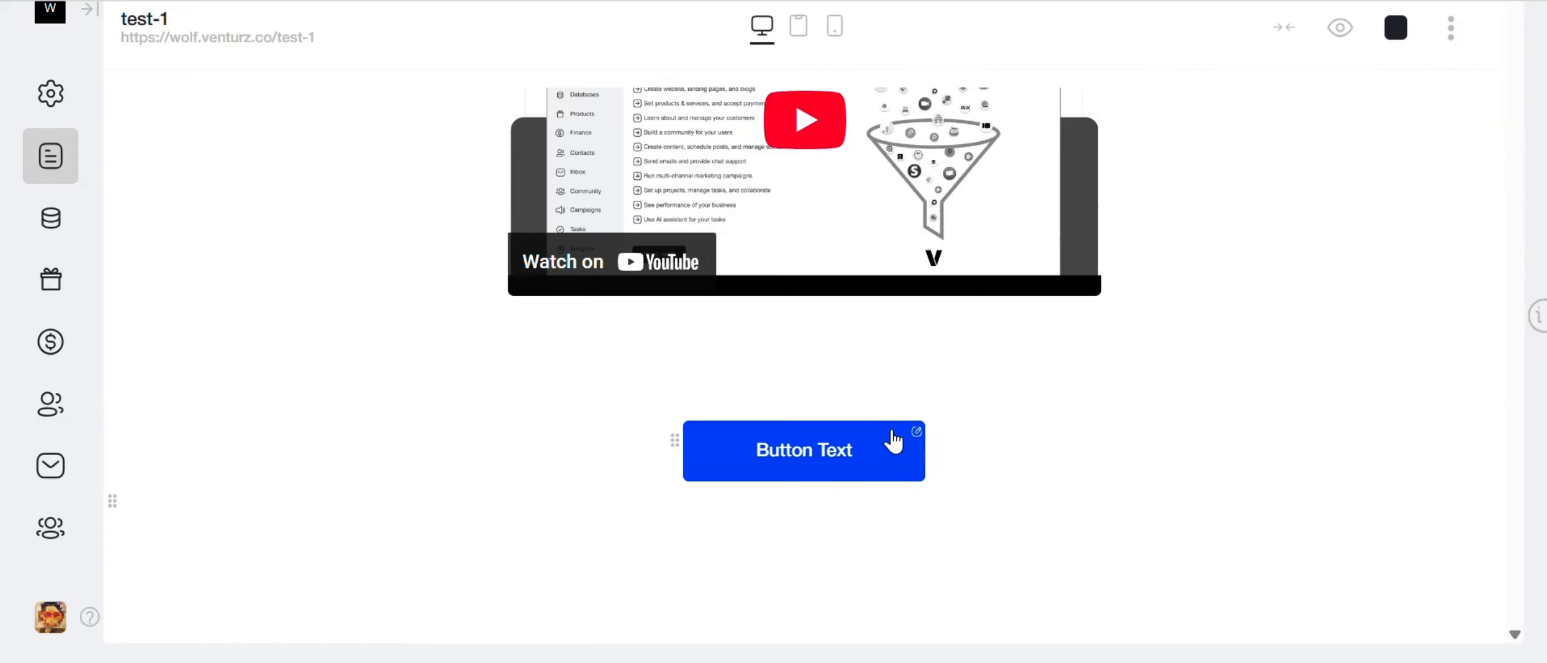
Clear the redirect path in the authorize button's options and save them.
click(914, 438)
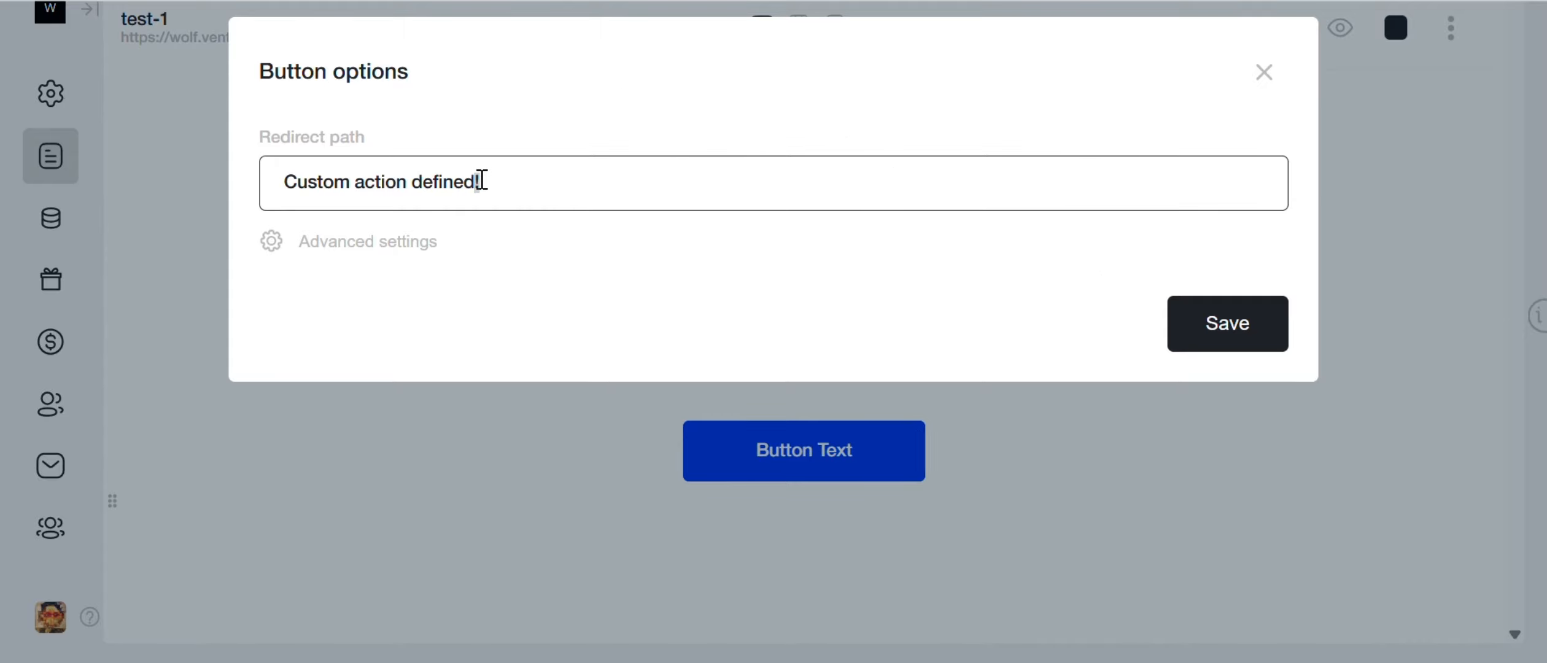
key(ctrl+a)
key(BackSpace)
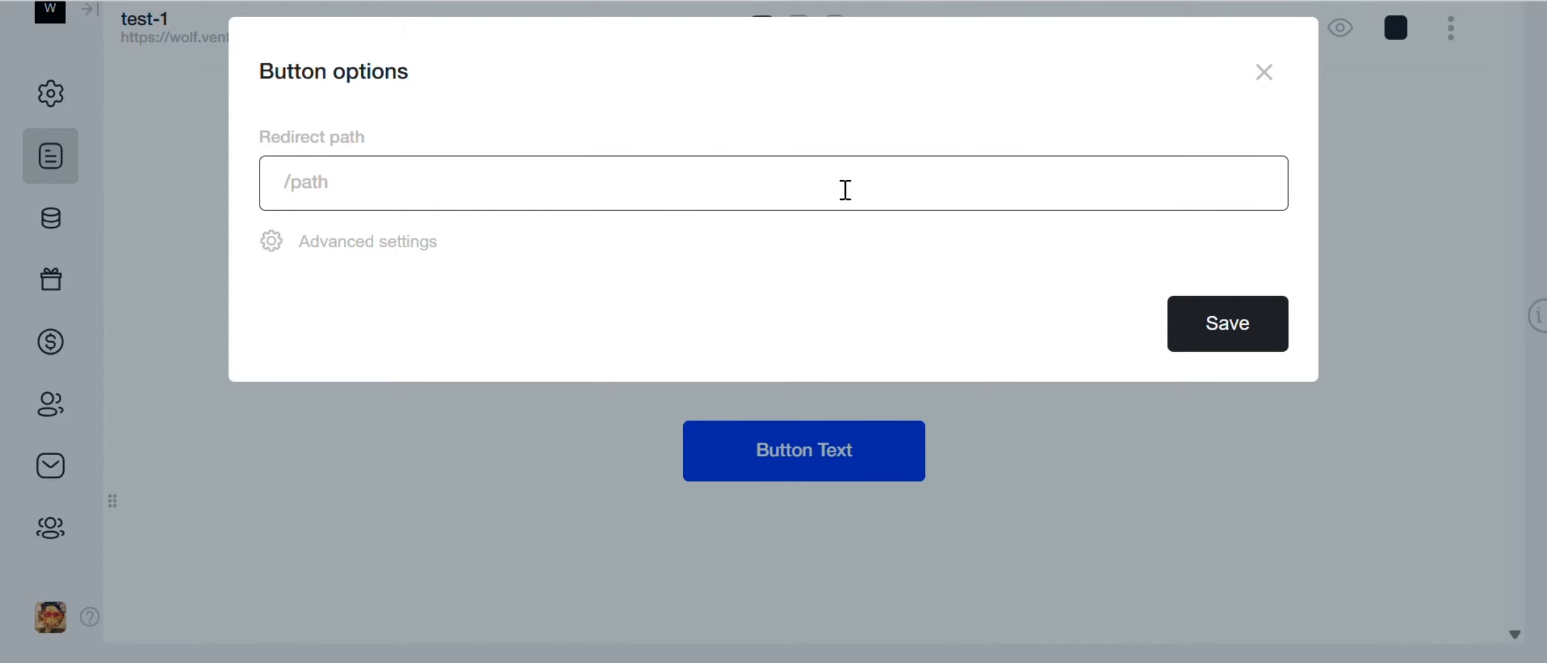
click(1214, 340)
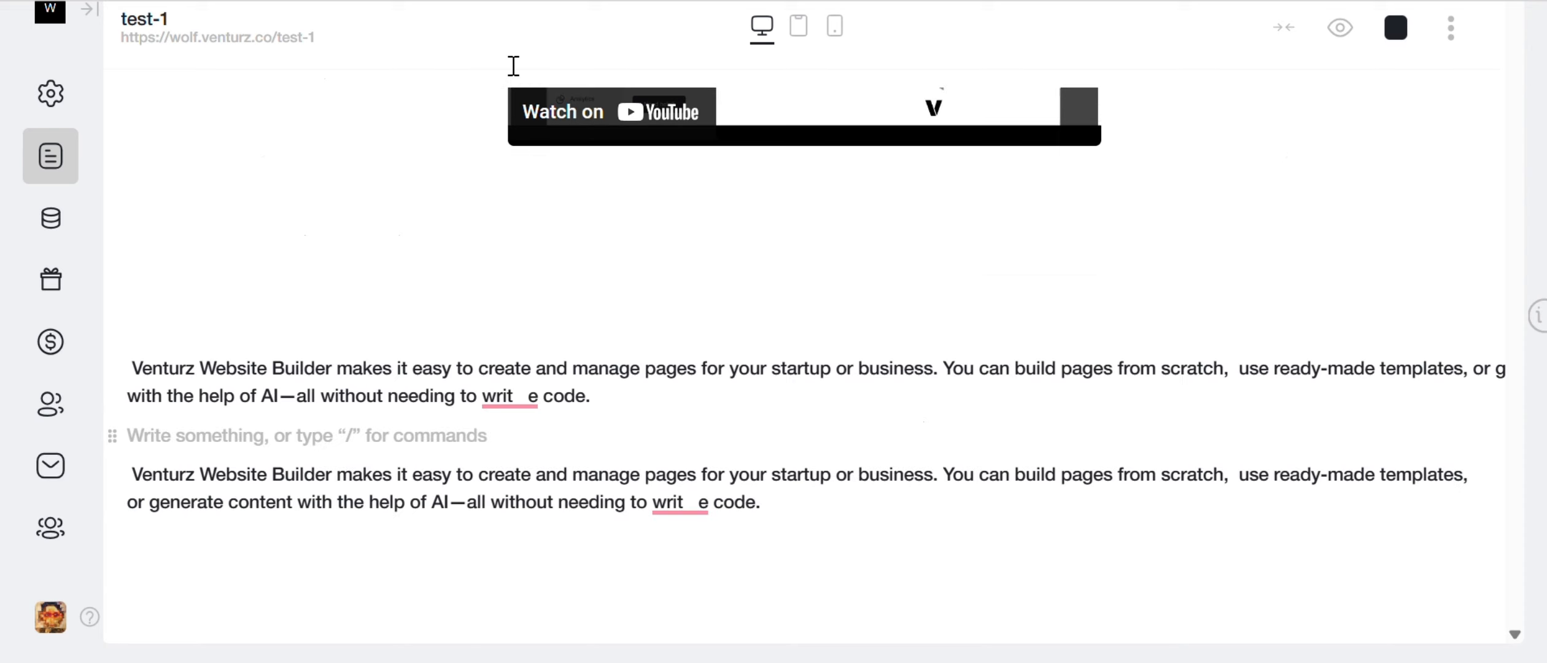
Add a Divider block on the empty line between the two Venturz paragraphs.
click(265, 438)
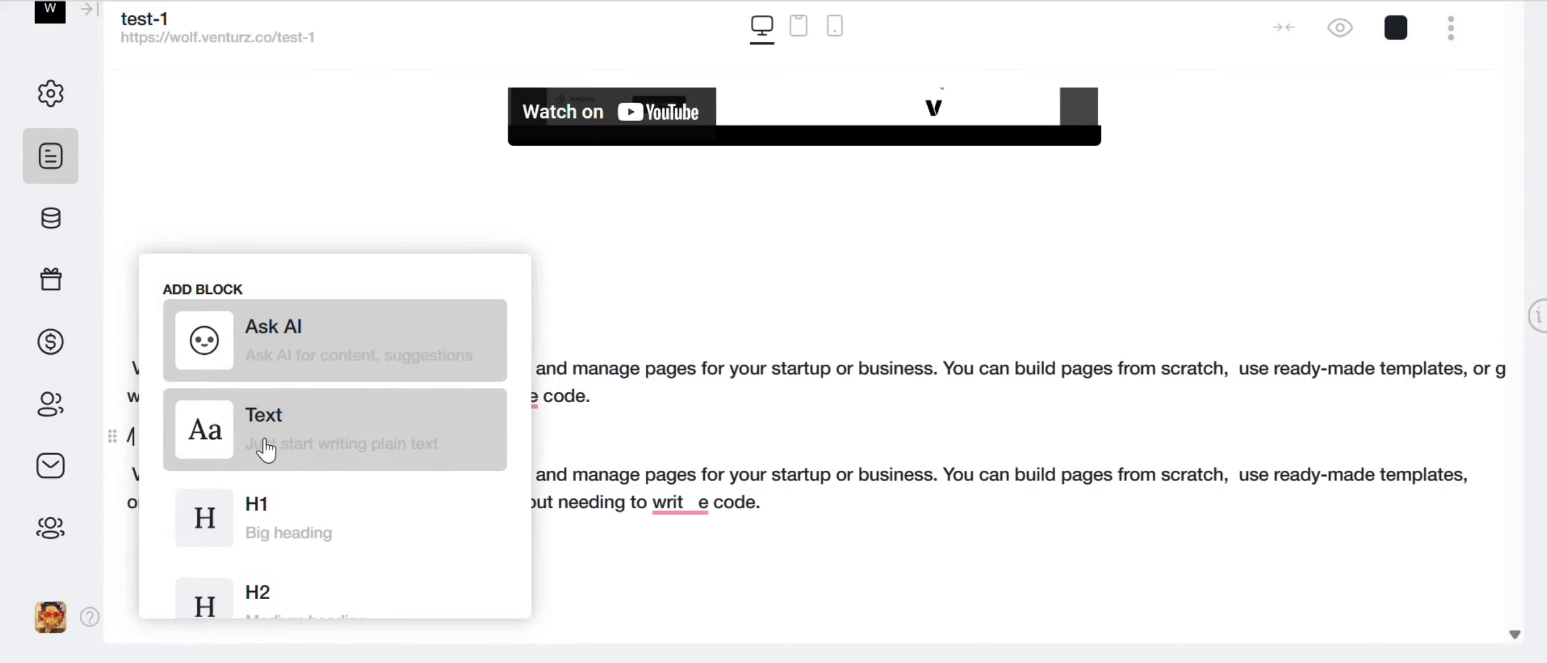
text(div)
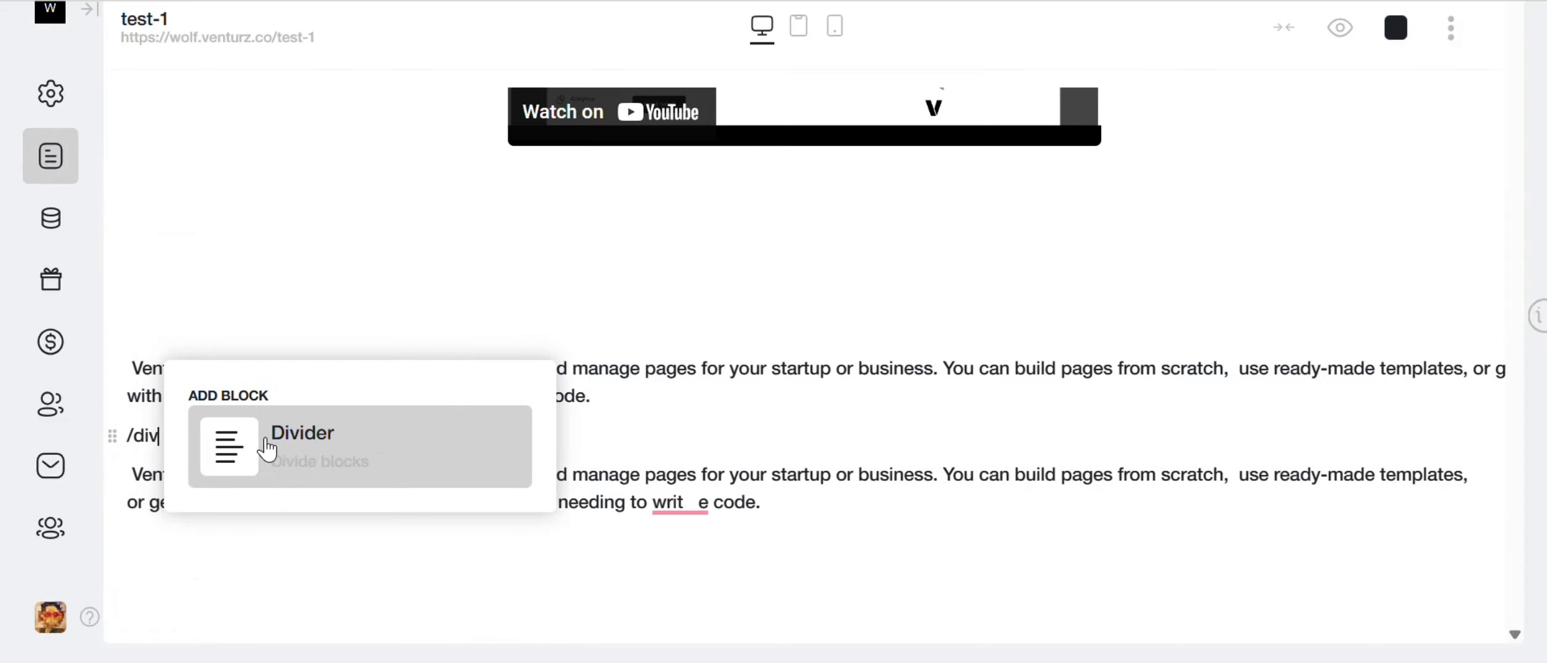
click(268, 449)
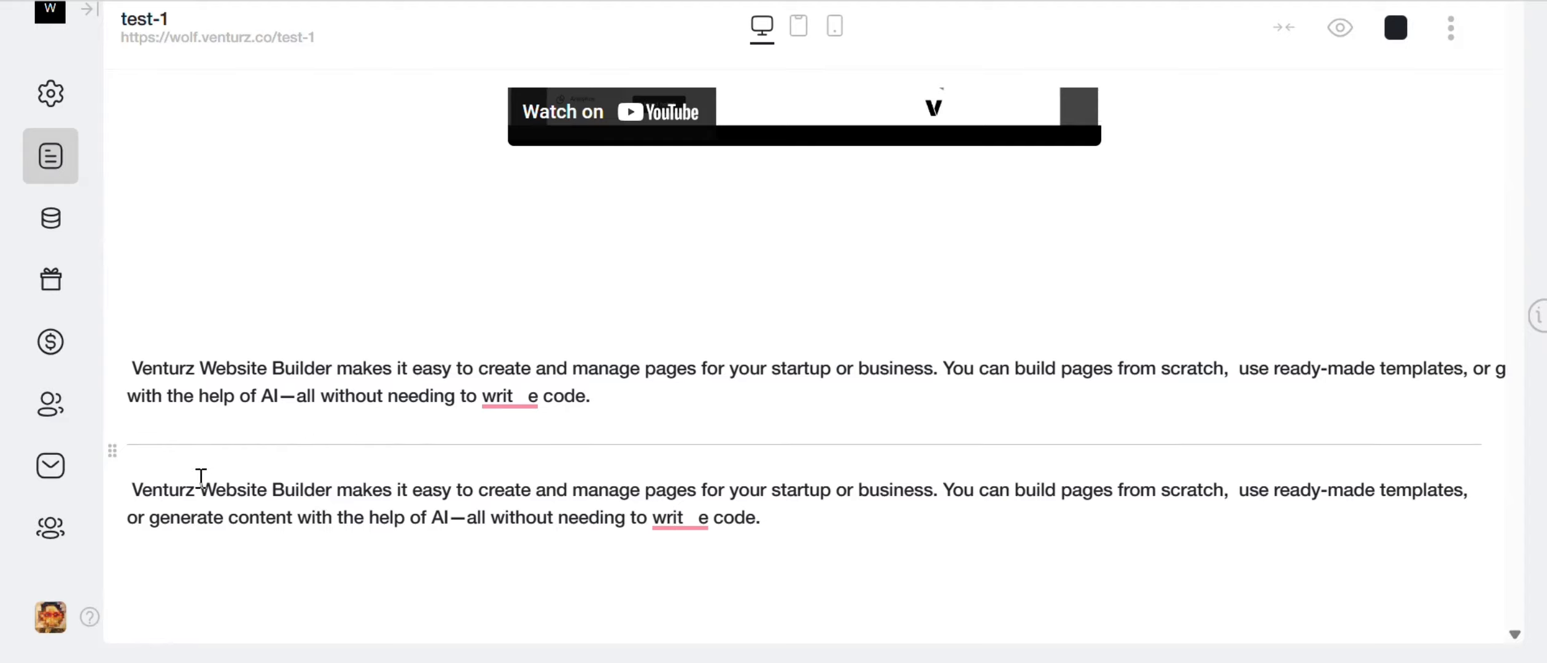
scroll(290, 455, down, 4)
scroll(291, 458, up, 2)
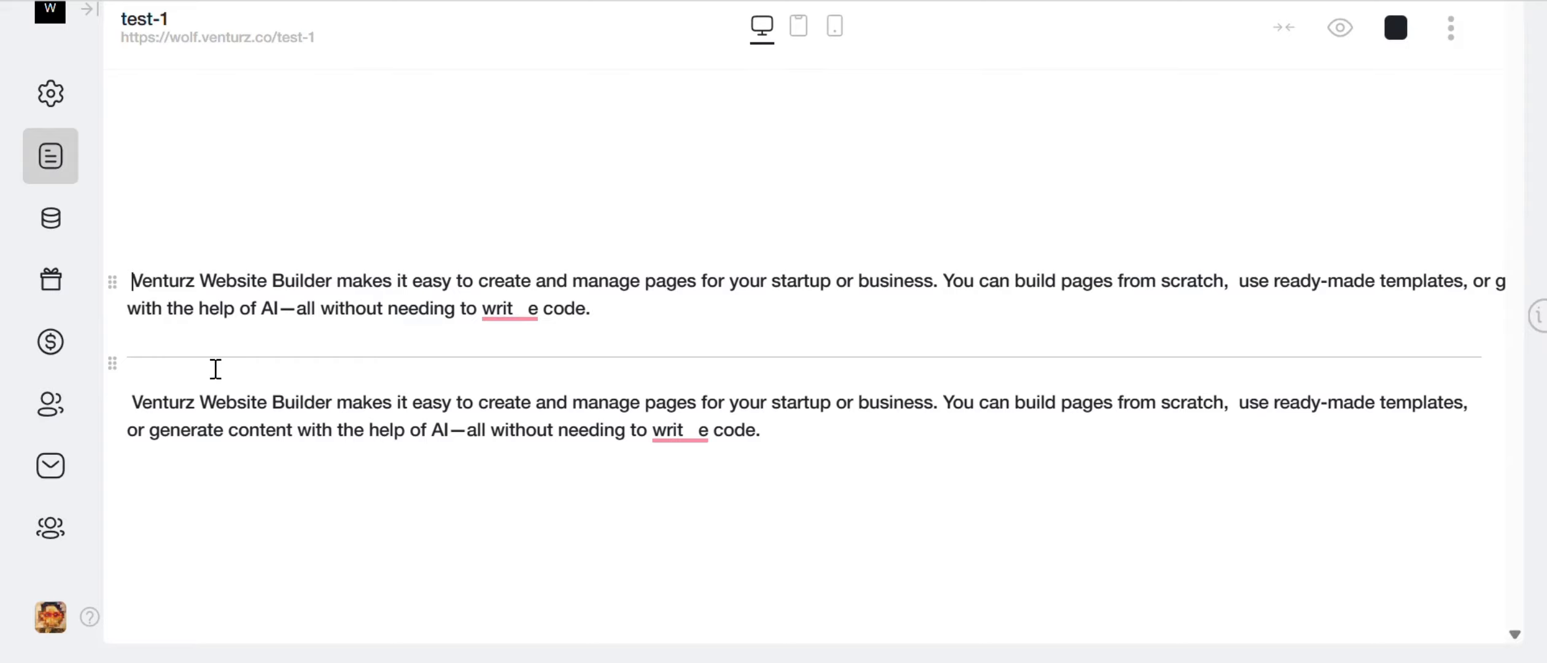
key(ctrl+z)
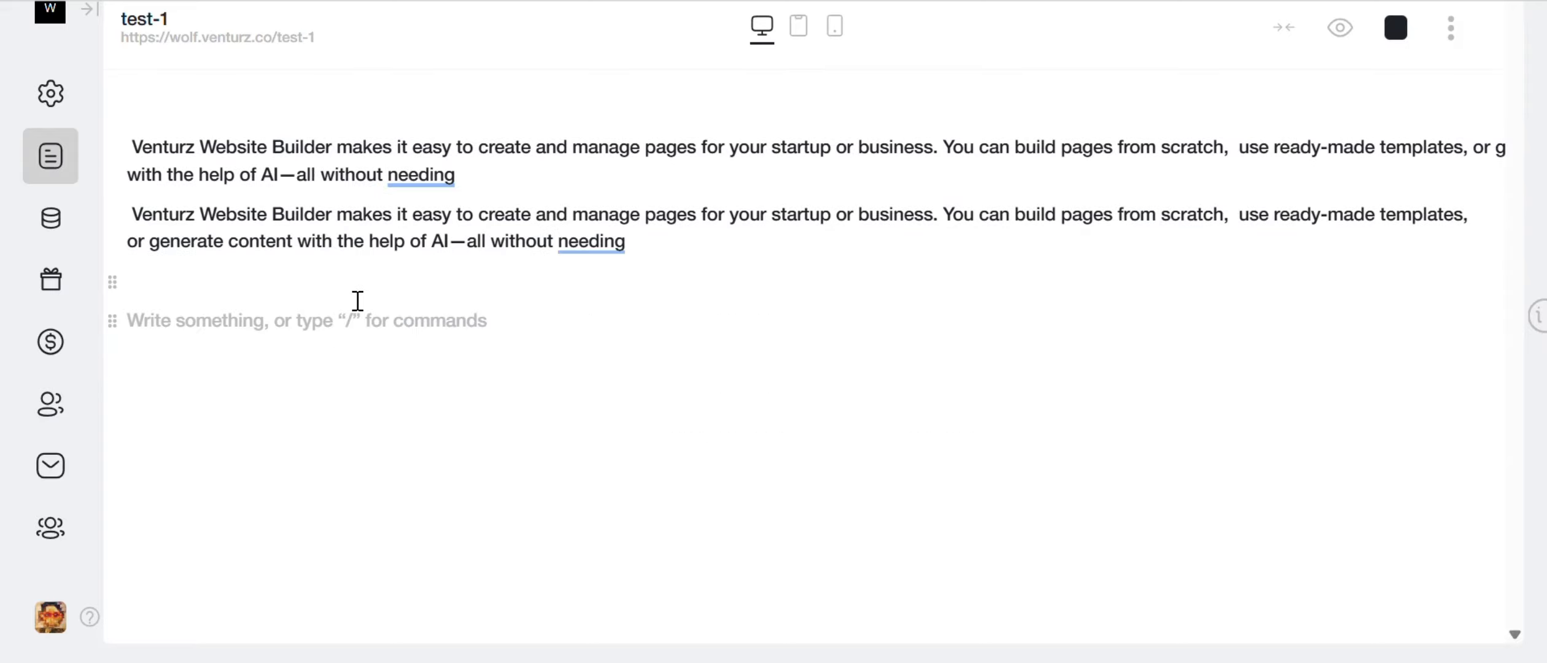
Add a Bullet List block on the empty line below the second paragraph.
key(BackSpace)
key(Return)
text(/l)
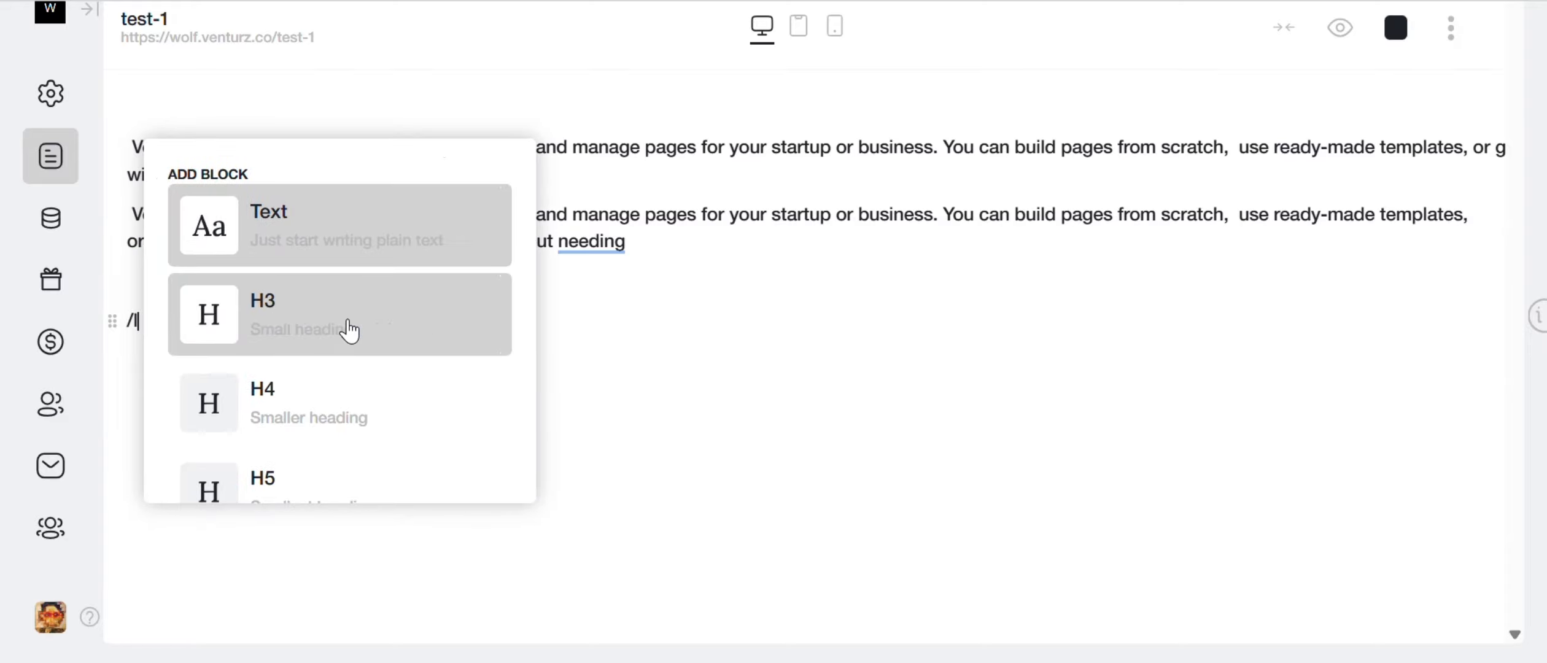
text(is)
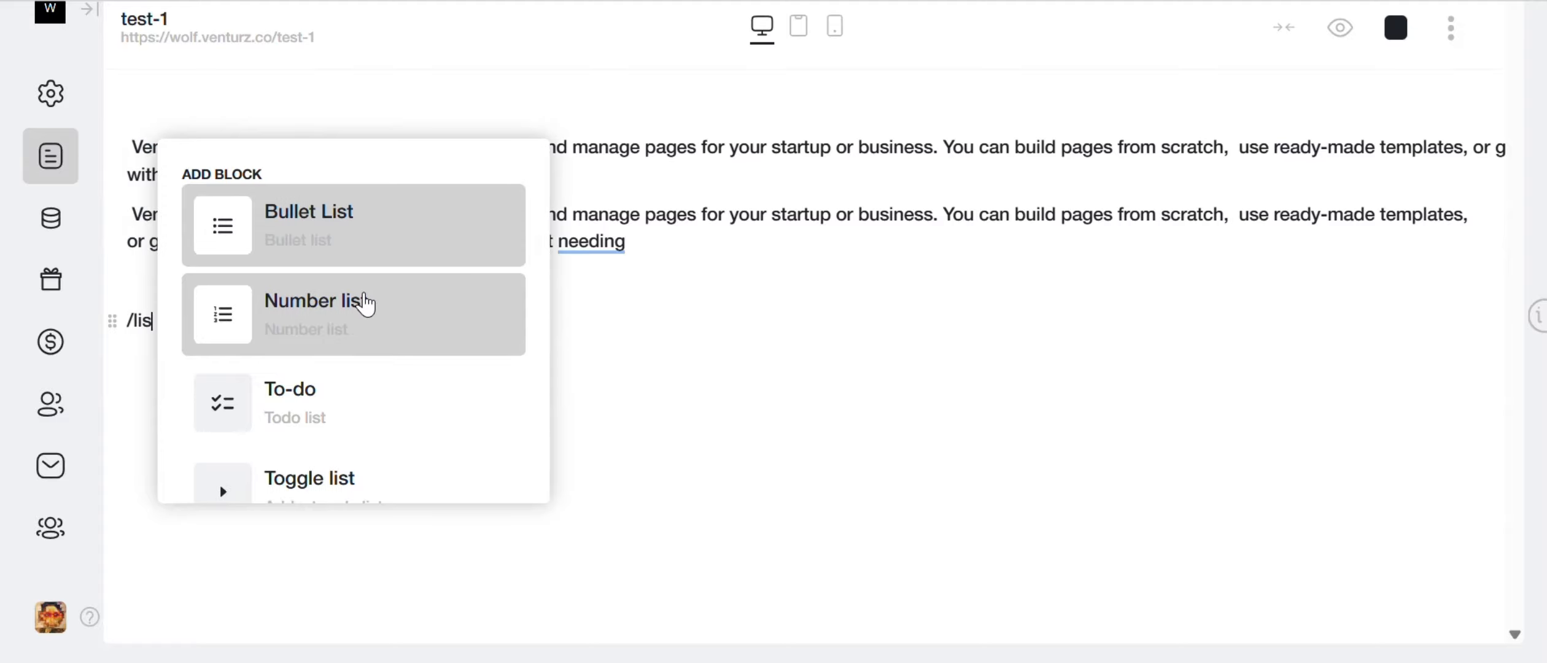
click(356, 237)
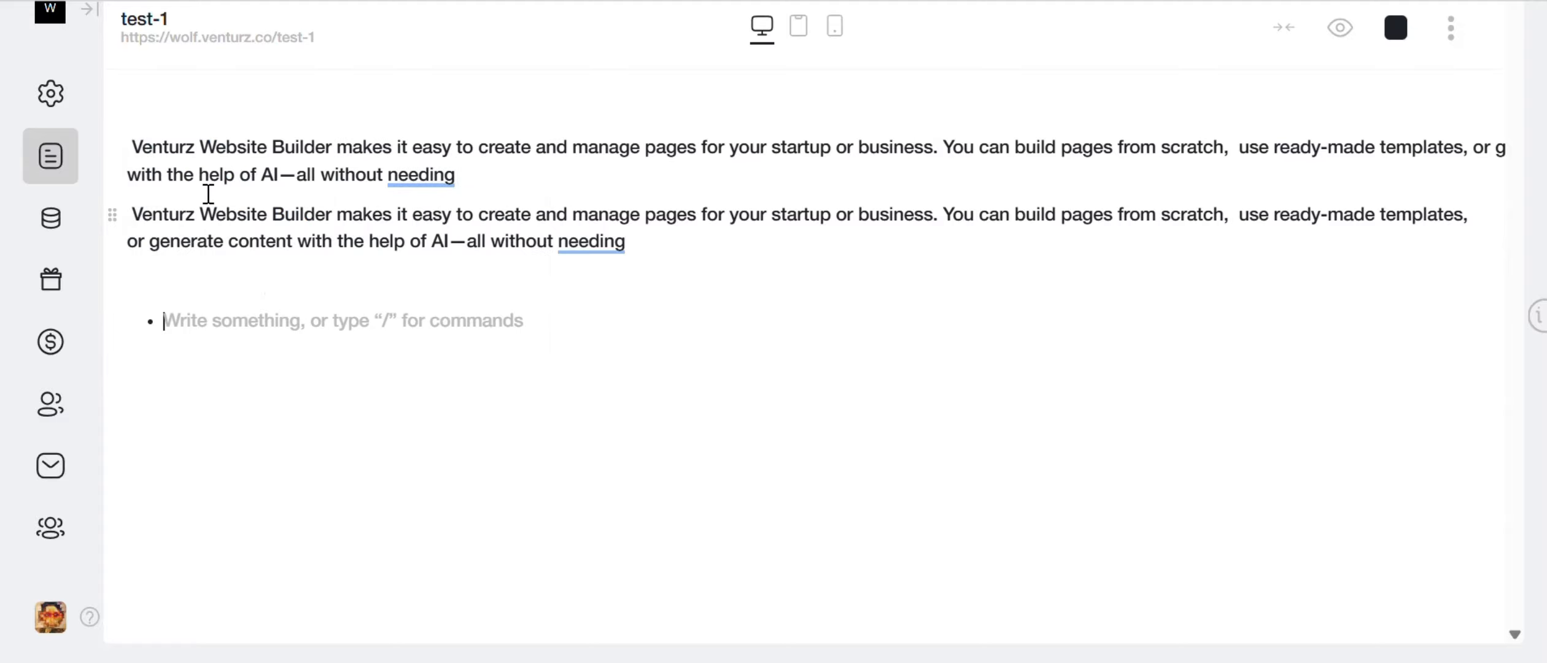
Fill the bullet with the second paragraph's opening sentence, "Venturz Website Builder makes it easy to create and manage pages for your startup or business.".
drag(133, 216, 489, 224)
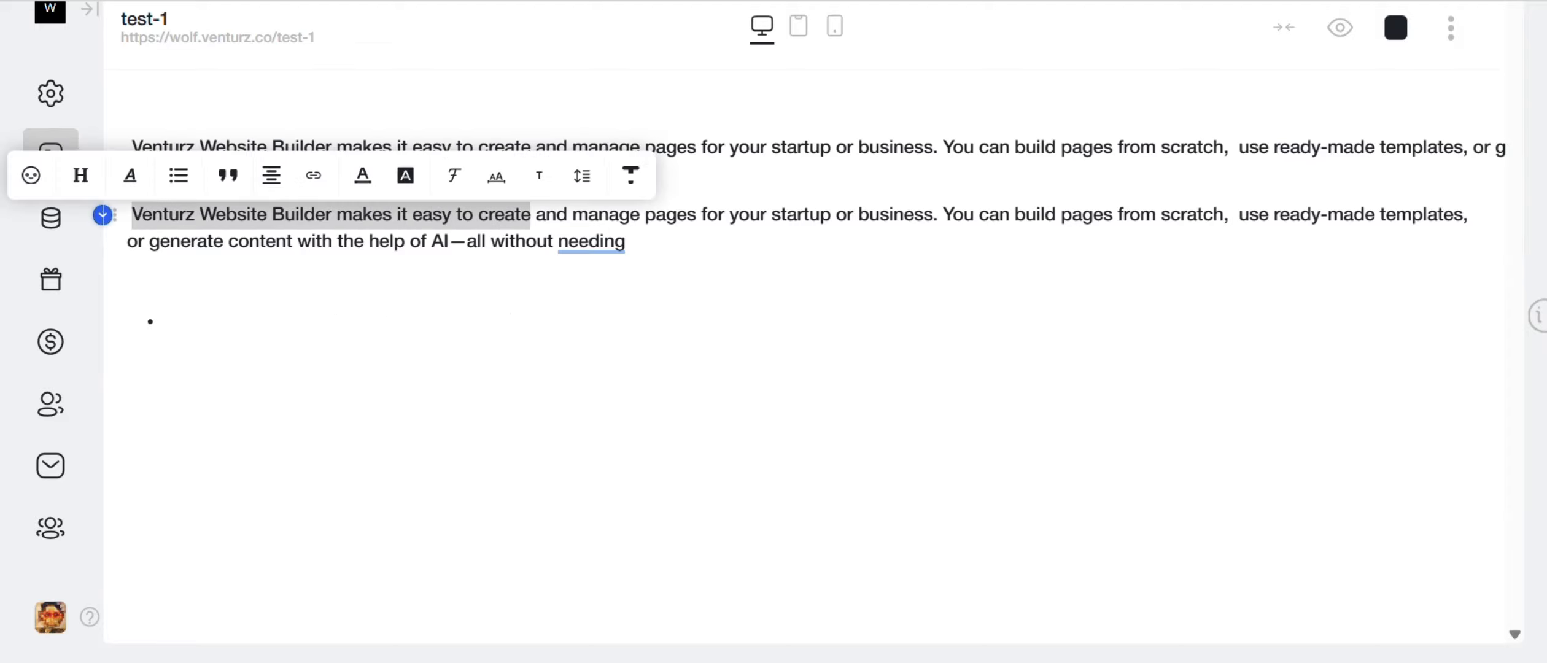
click(298, 391)
click(194, 321)
text(Venturz Website Builder makes it easy to create and manage pages for your startup or business.)
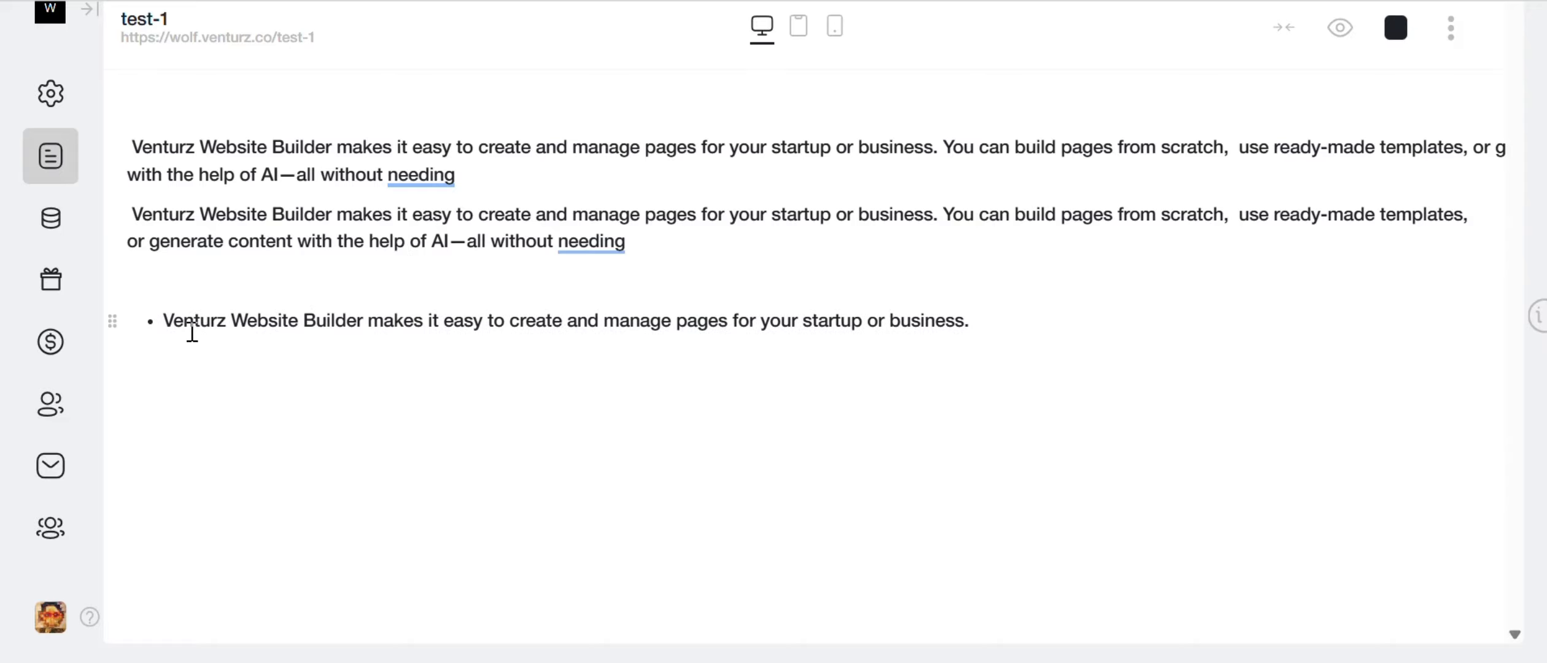
click(220, 351)
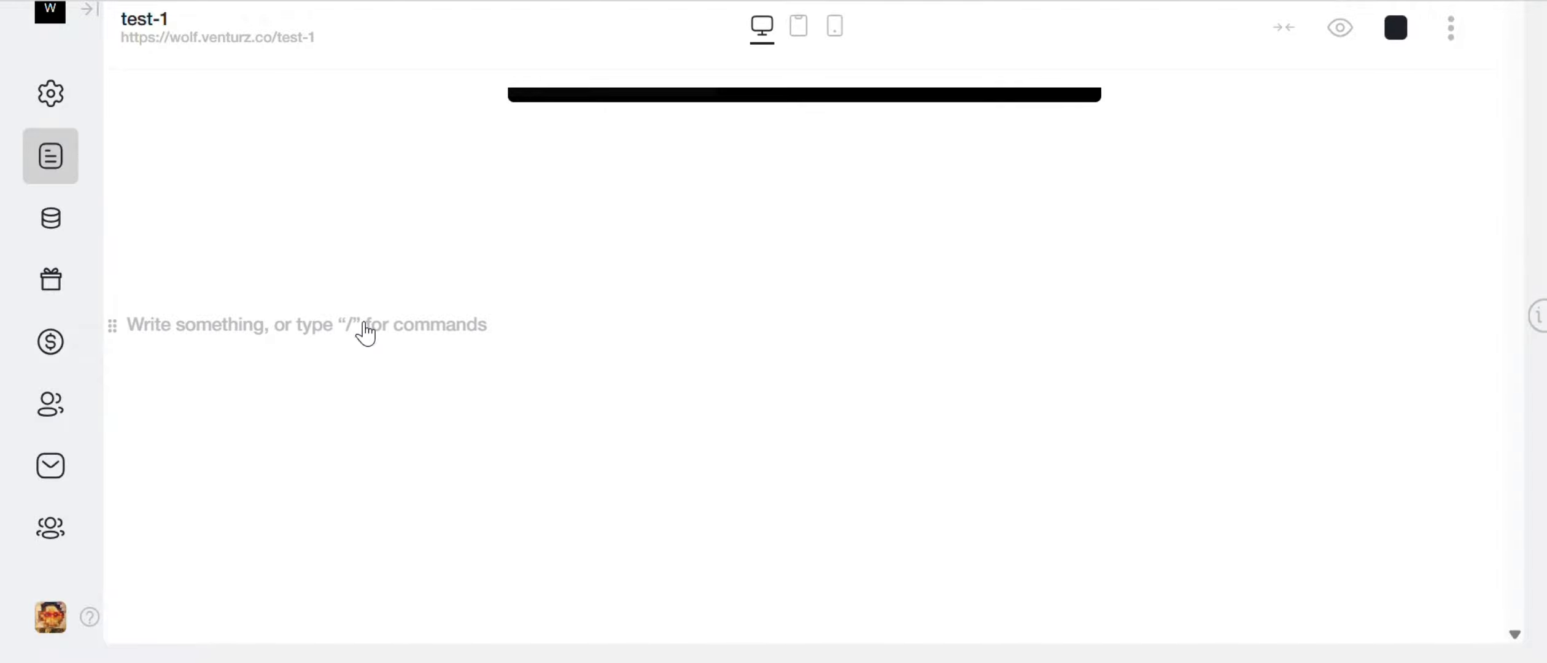
Add a Quote block below the video reading "Believe you can and you're halfway there." — Theodore Roosevelt.
text(/quo)
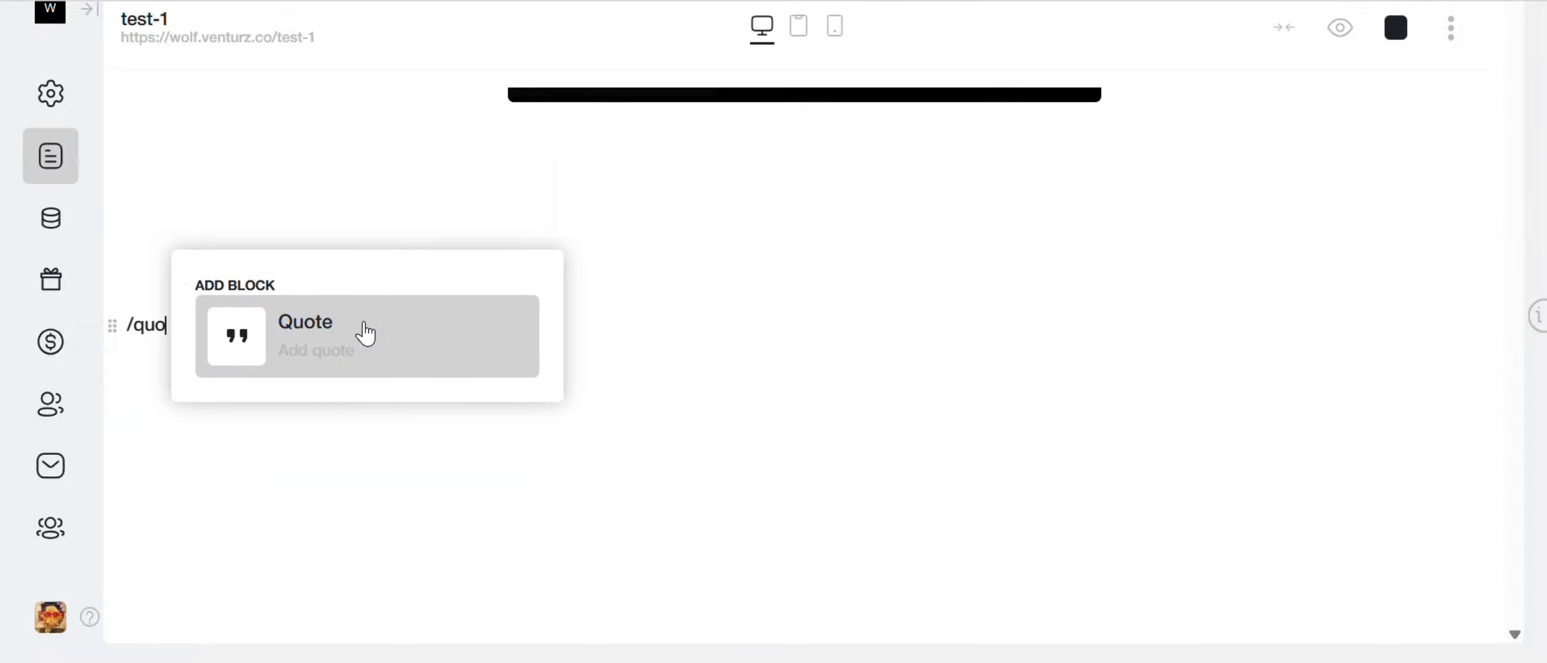
click(316, 345)
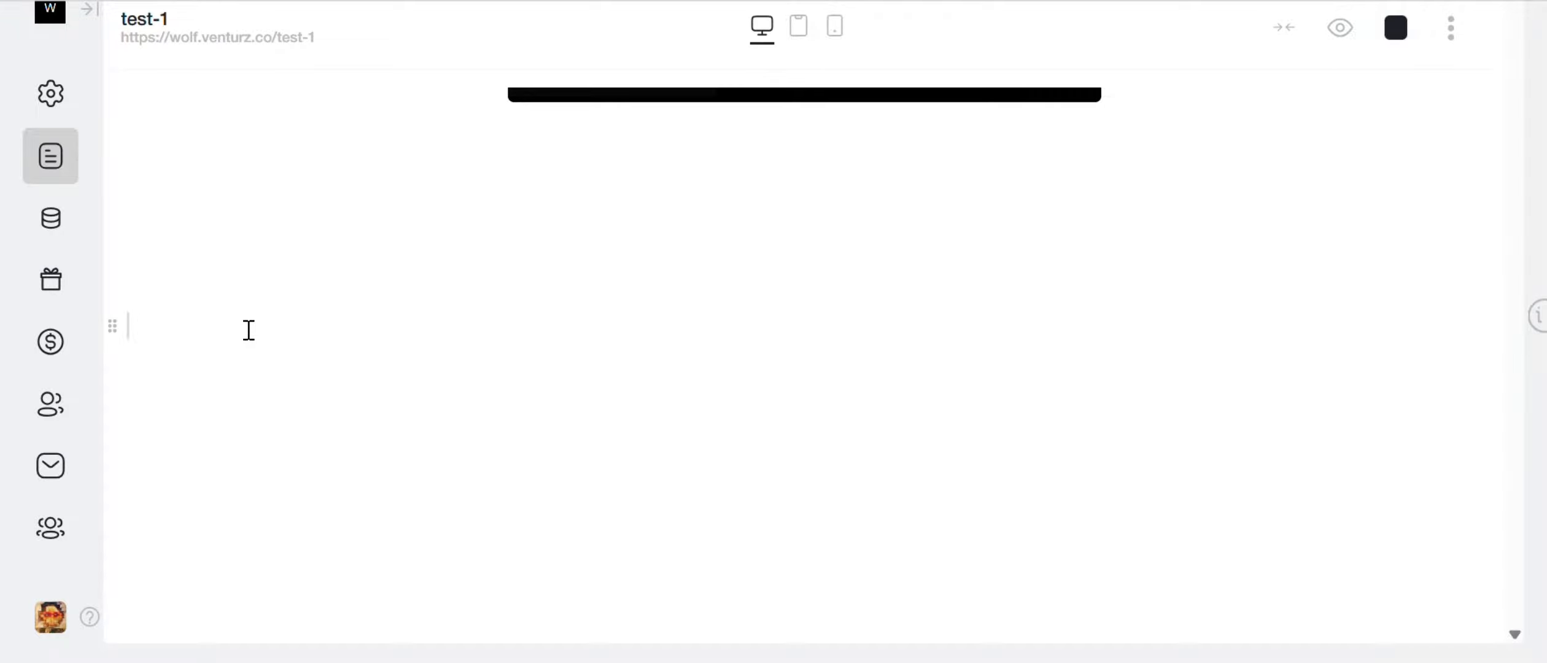
text("Believe you can and you're halfway there." — Theodore Roosevelt. ")
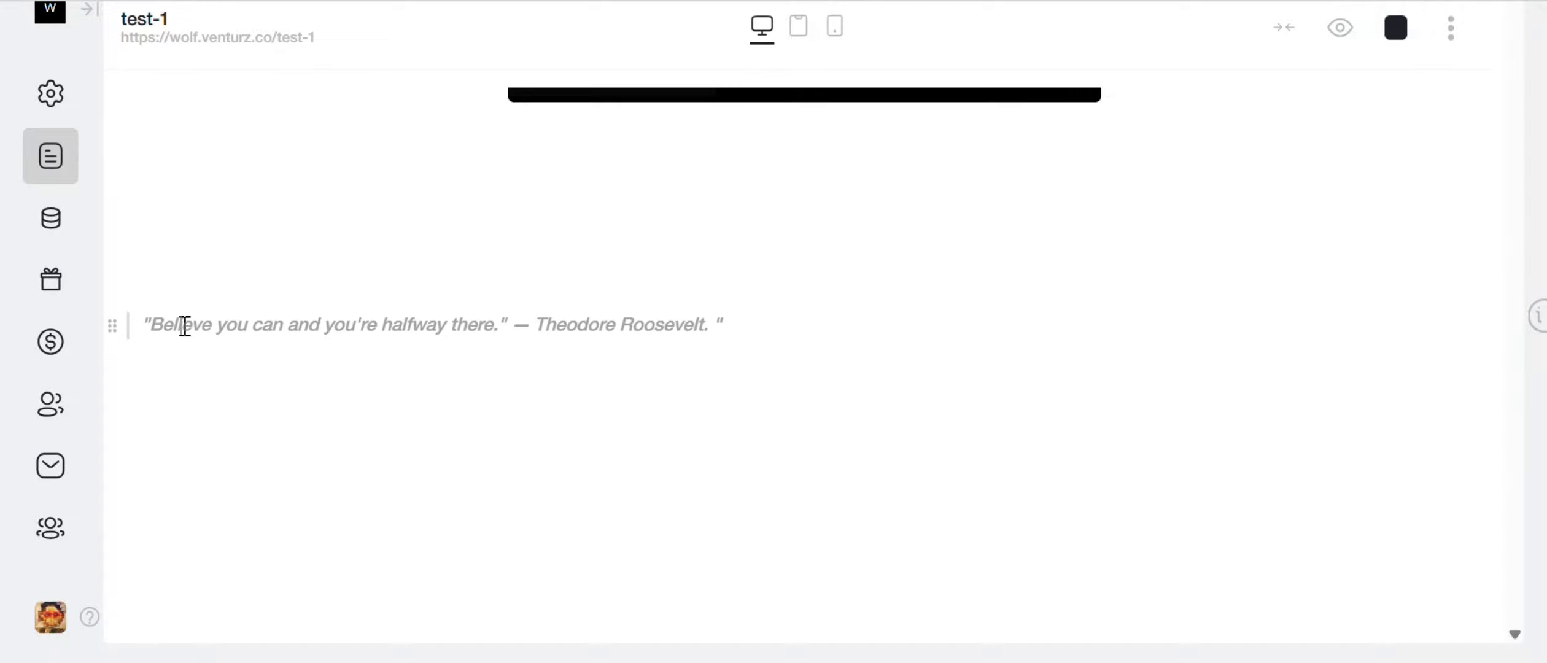
Examine the quote's text formatting options, including font size, font, background colour, link, alignment and heading levels.
drag(151, 325, 703, 322)
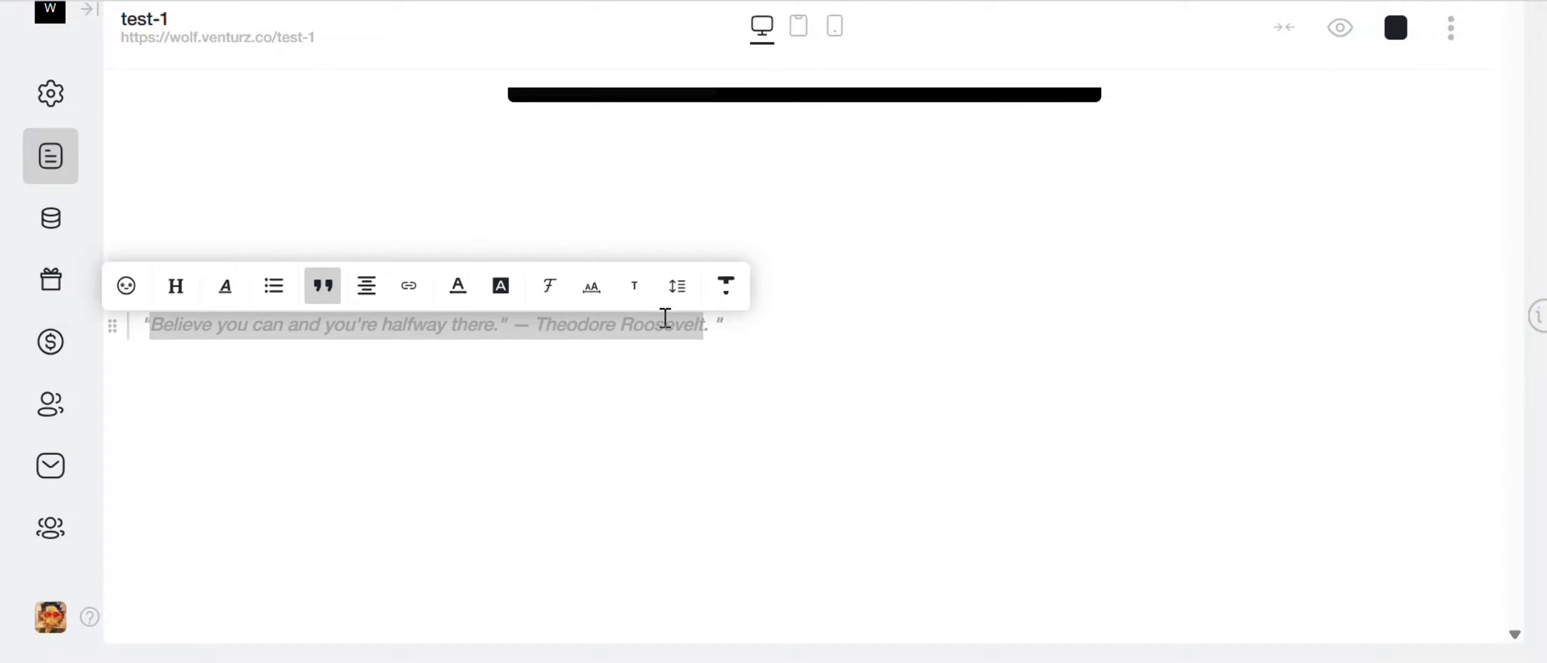
click(592, 298)
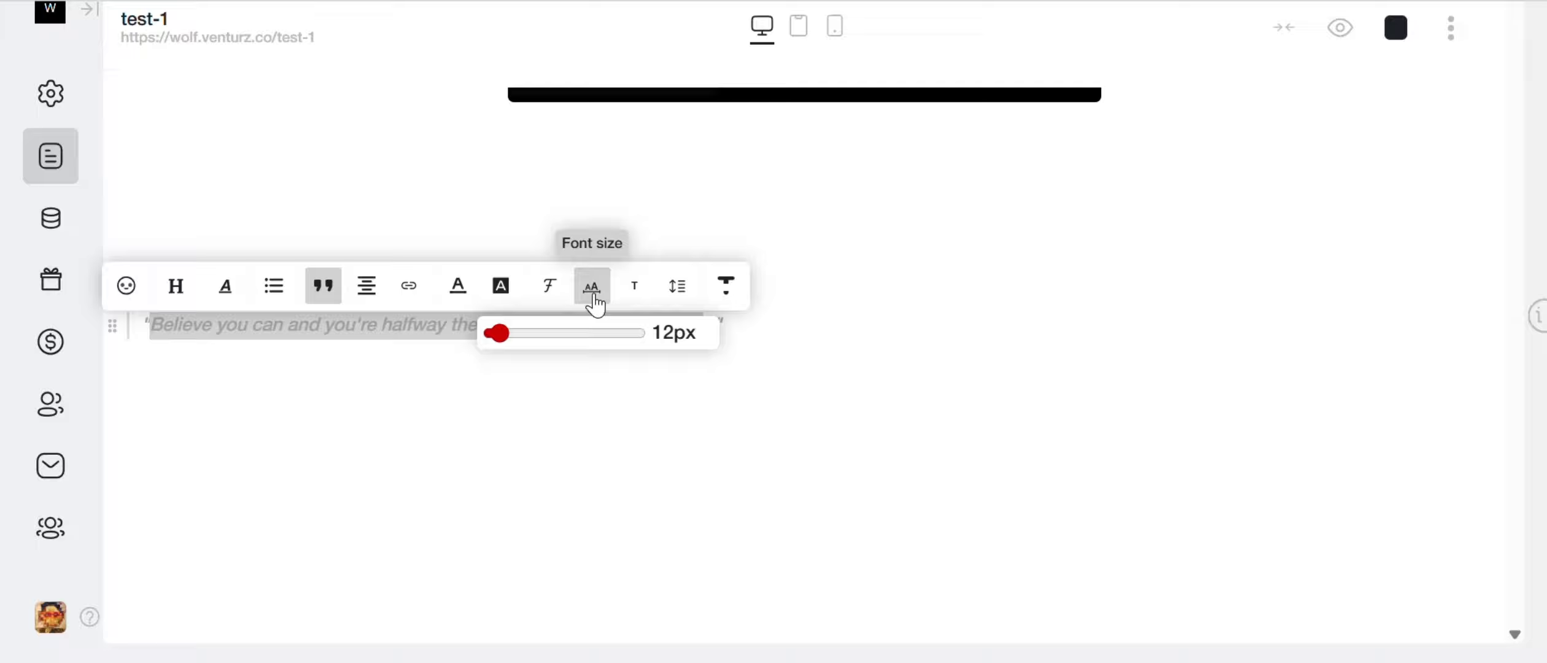
click(551, 302)
click(500, 287)
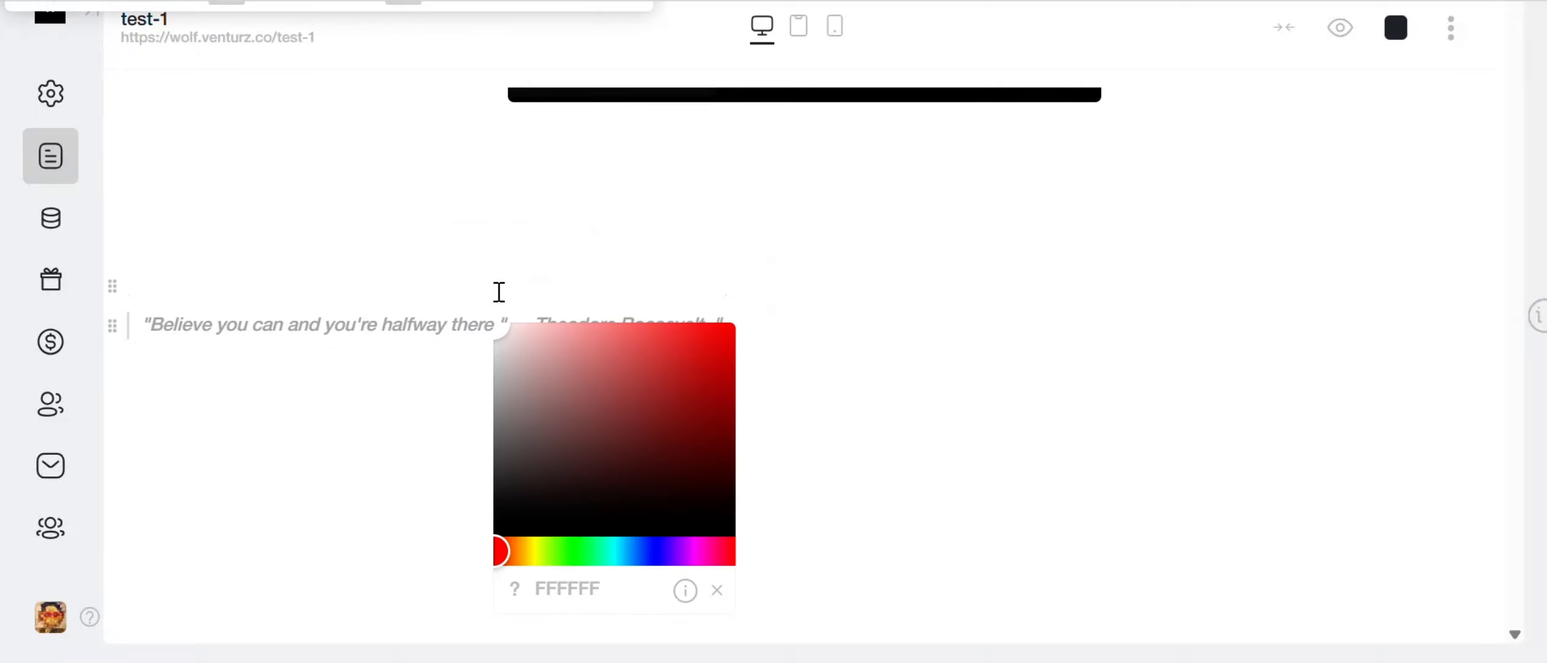
click(461, 307)
triple_click(327, 321)
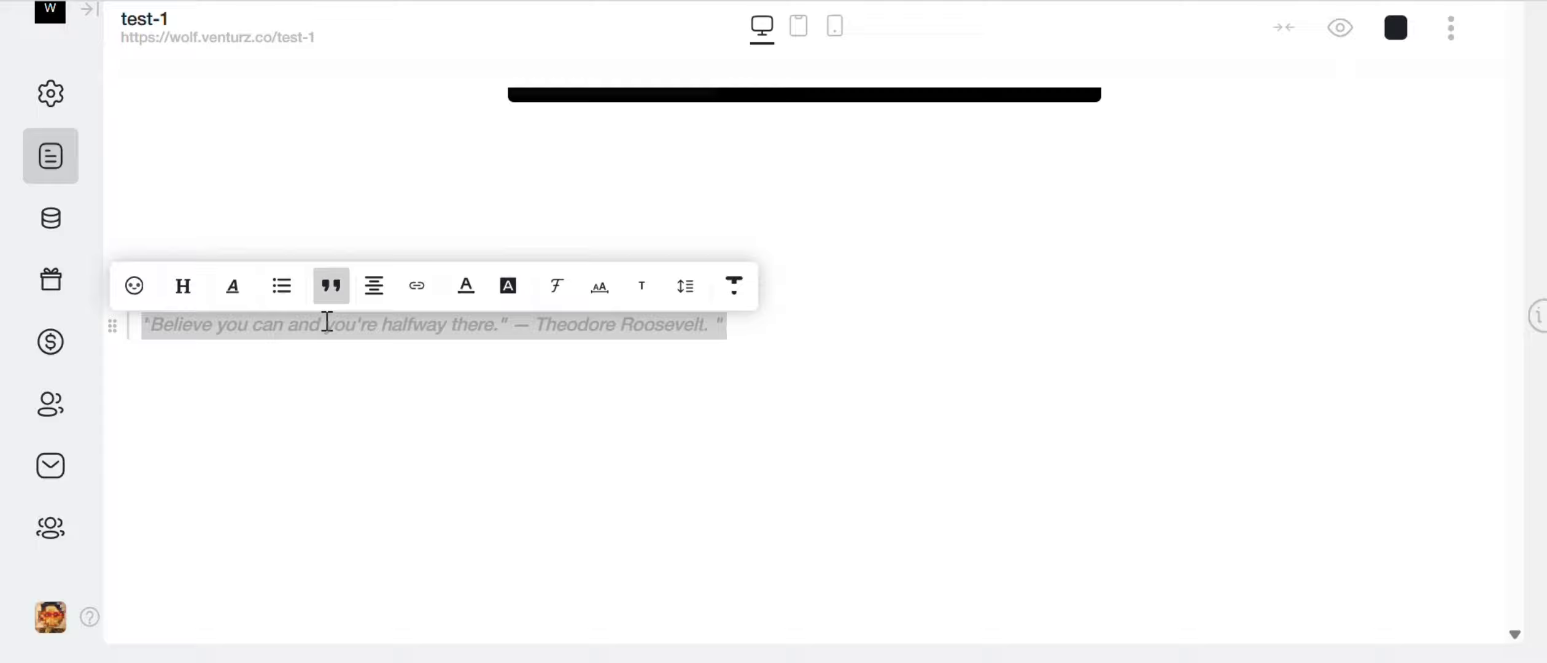
click(415, 288)
click(356, 323)
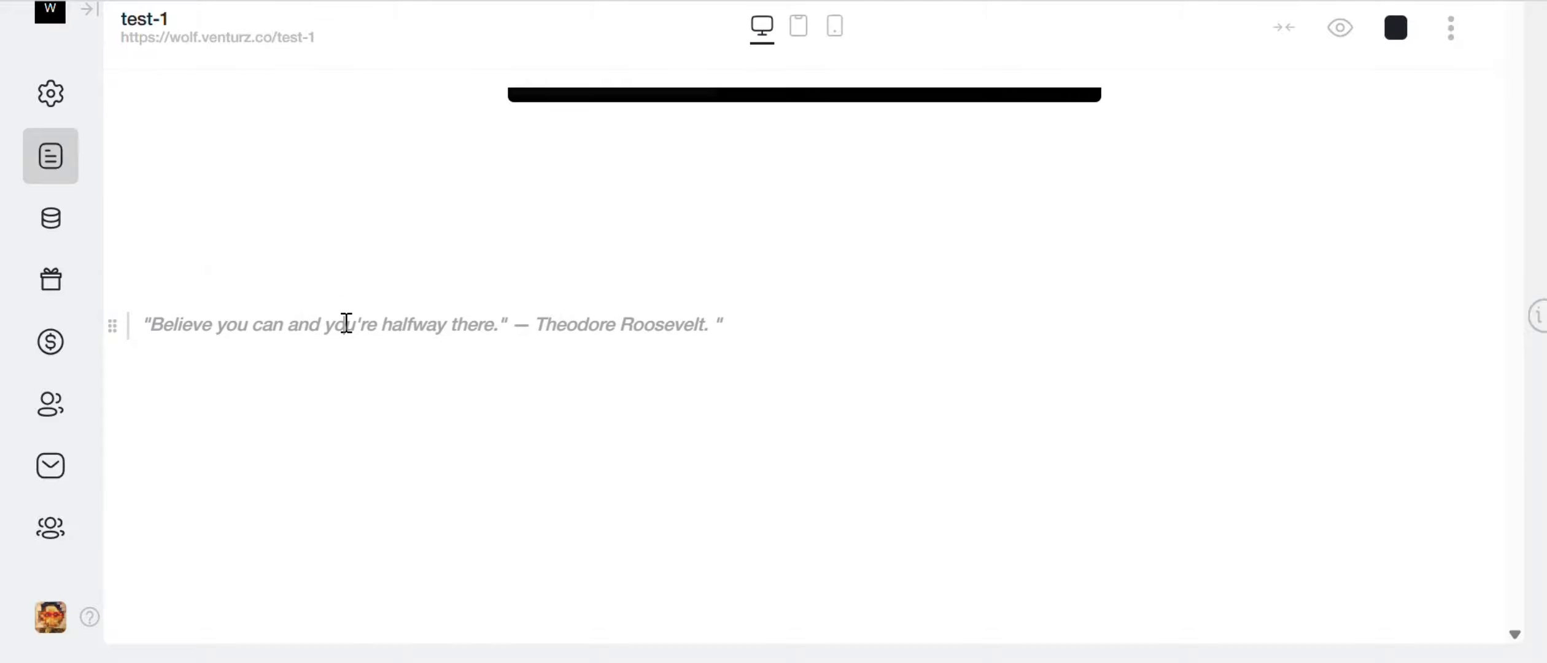
triple_click(345, 322)
click(376, 286)
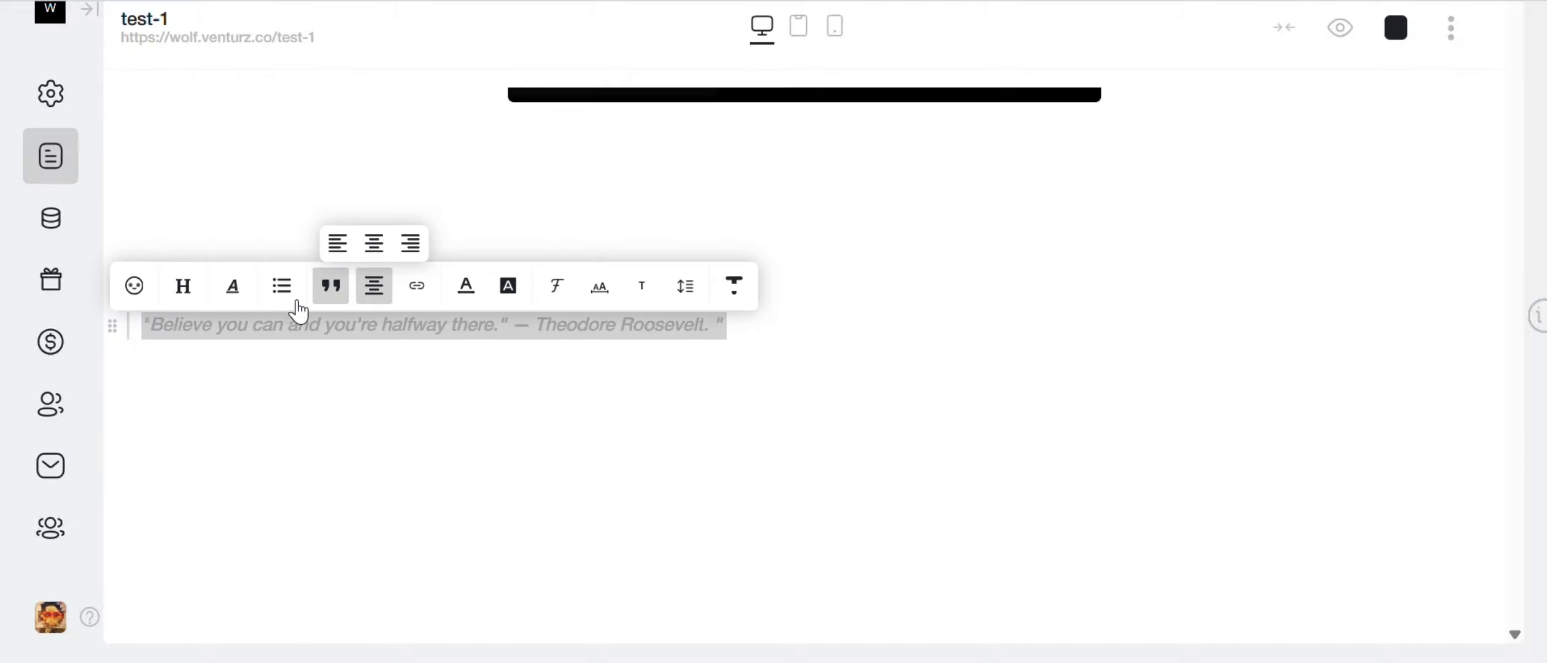
mouse_move(184, 295)
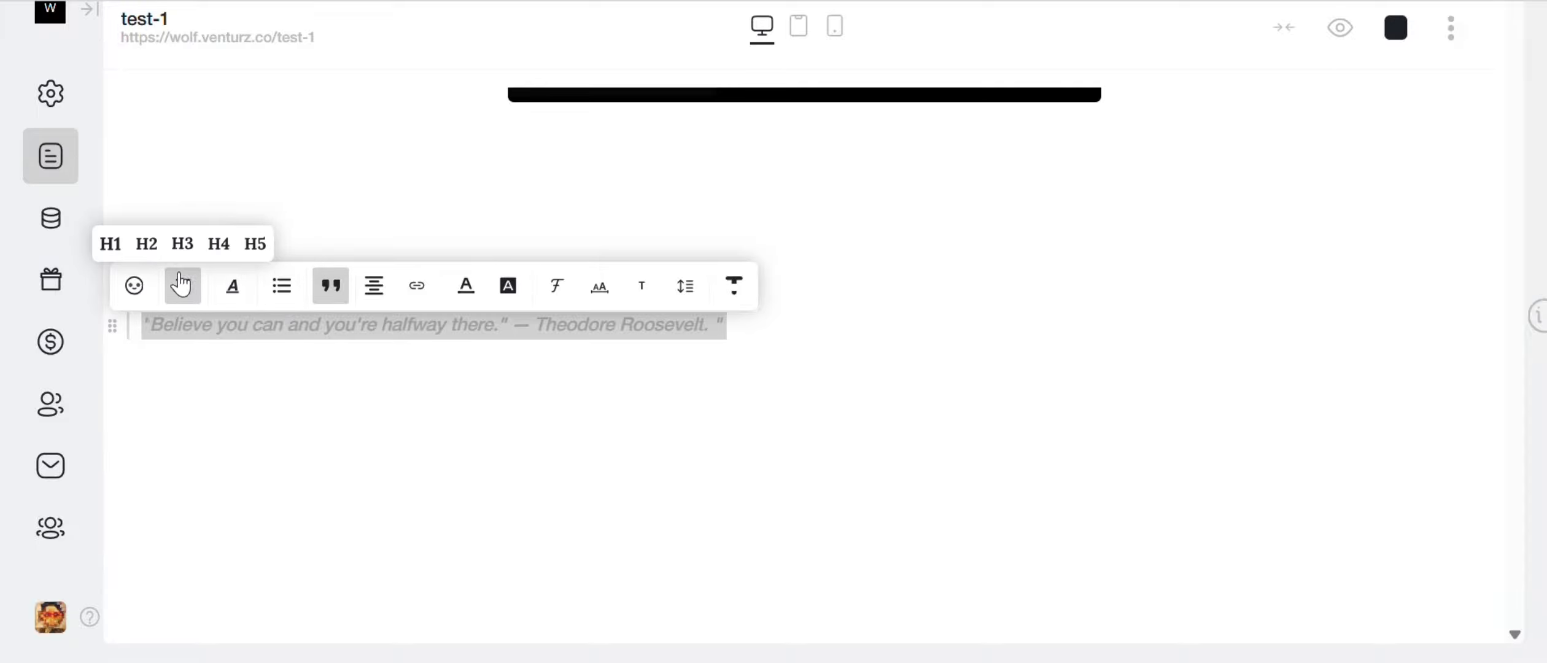
Delete the quote and add a Columns block on the empty line below the video.
key(BackSpace)
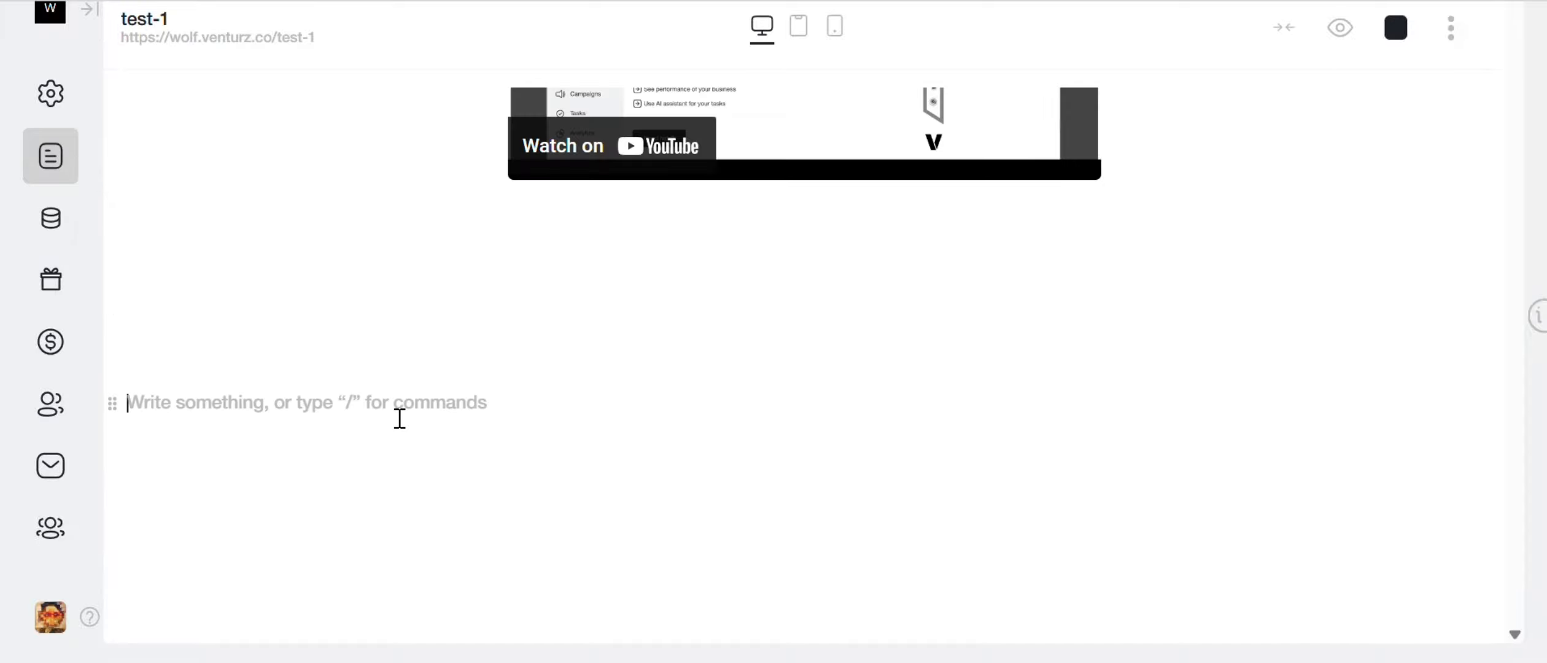
text(/col)
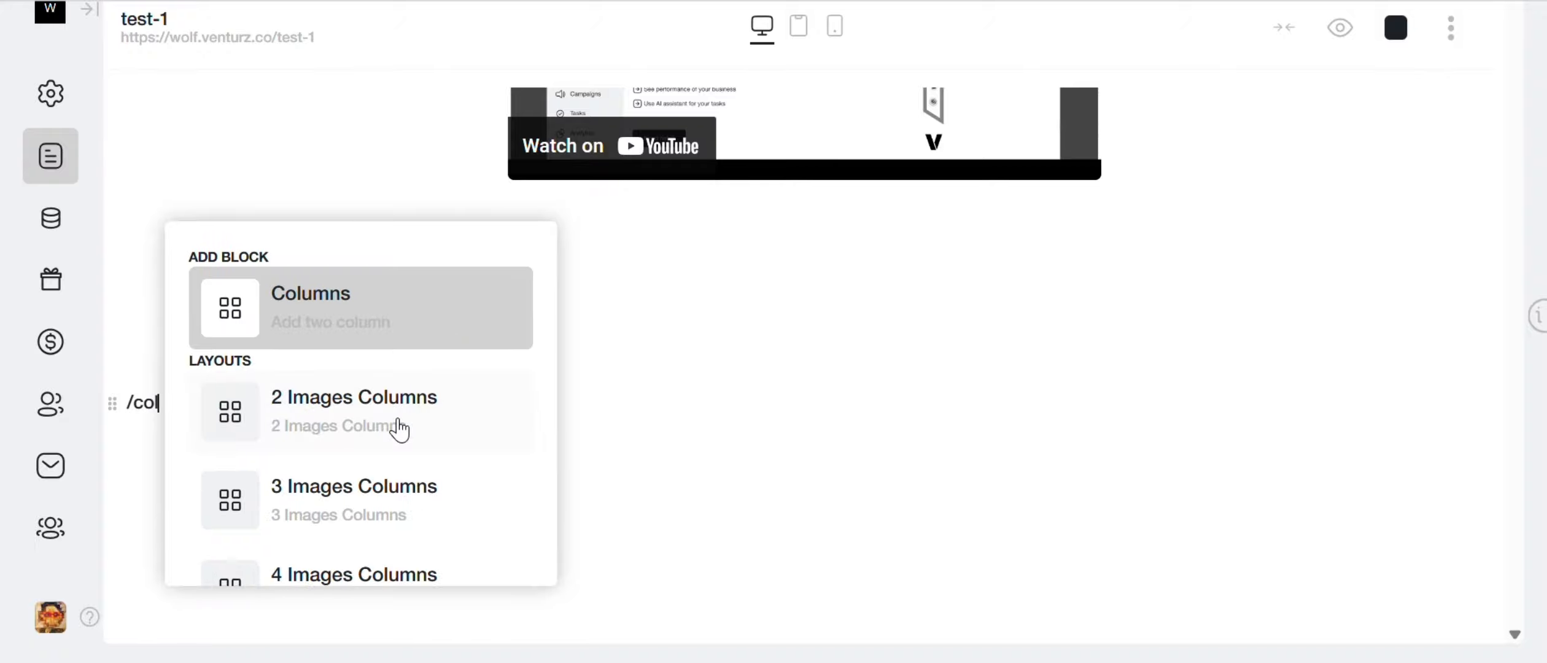
click(373, 318)
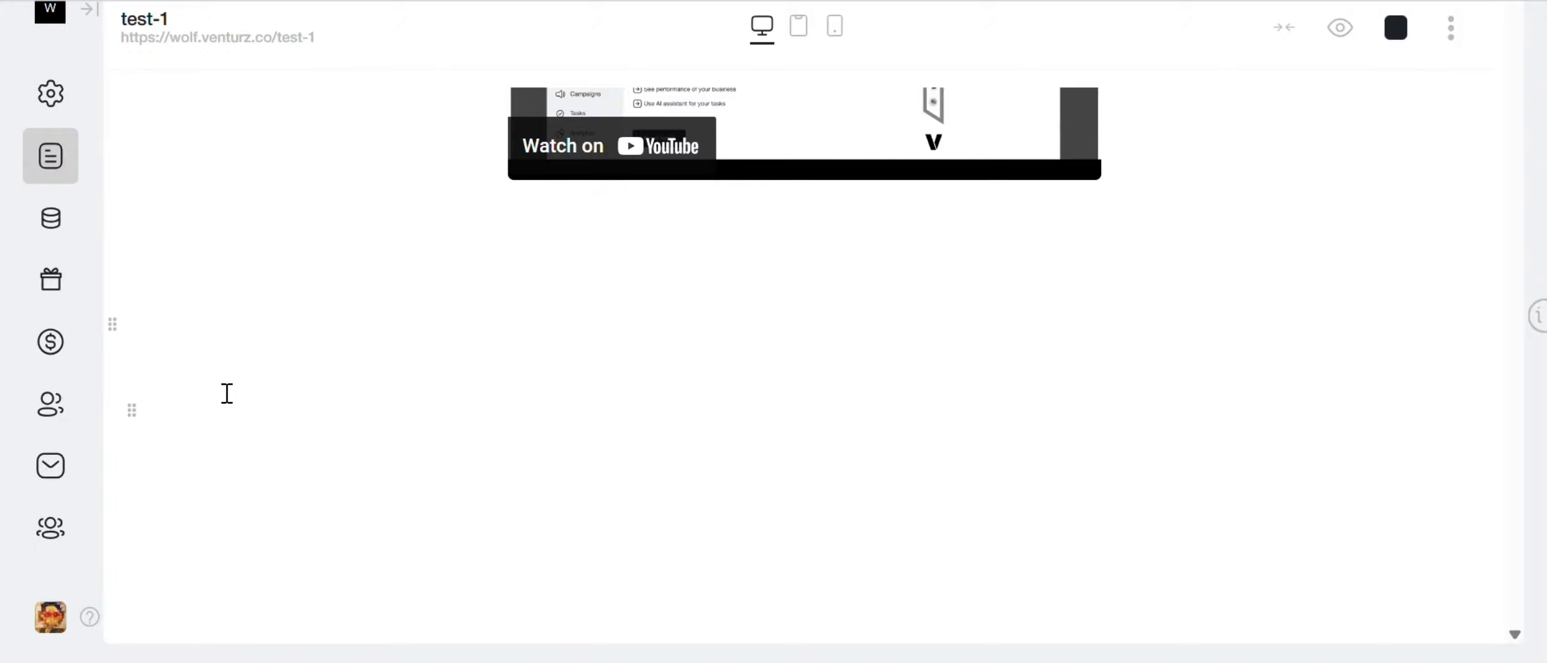
Set the new columns block's columns count to 4.
click(129, 408)
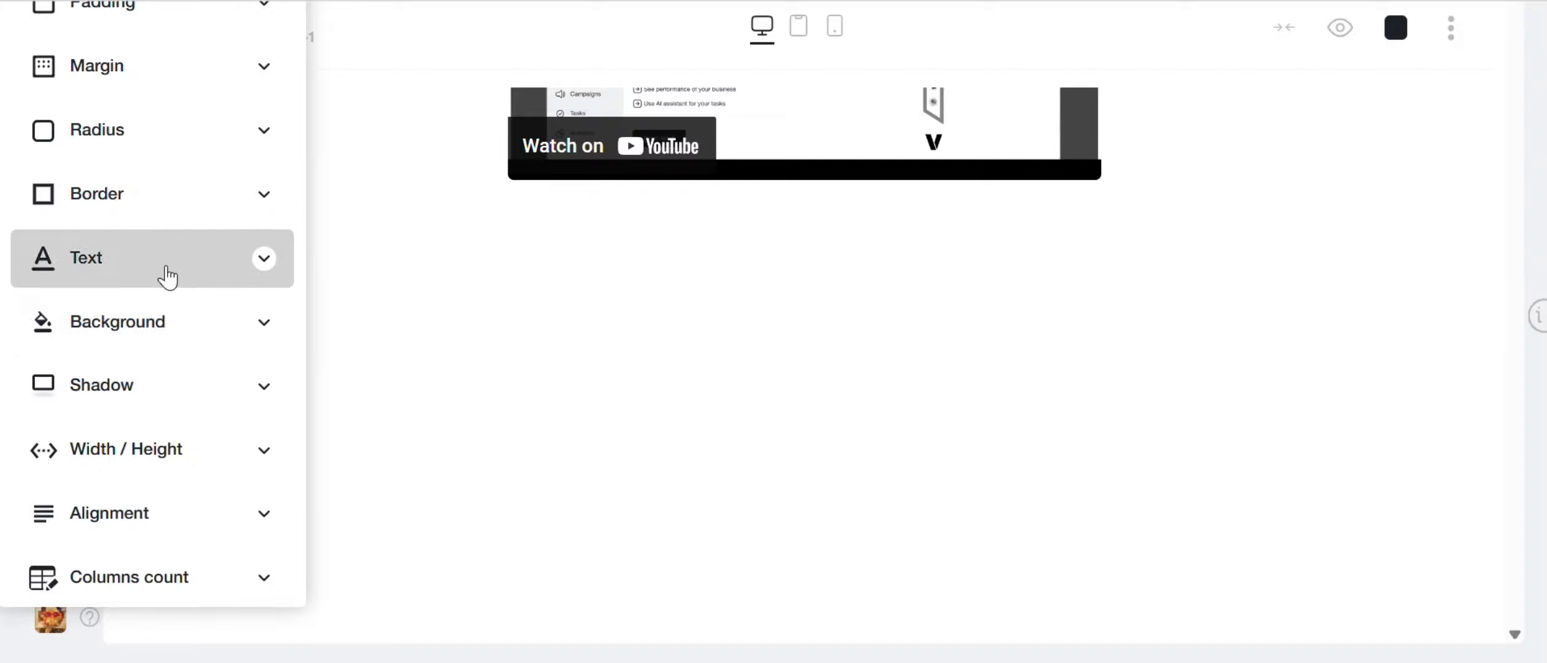
scroll(127, 370, down, 3)
click(128, 404)
scroll(122, 460, up, 2)
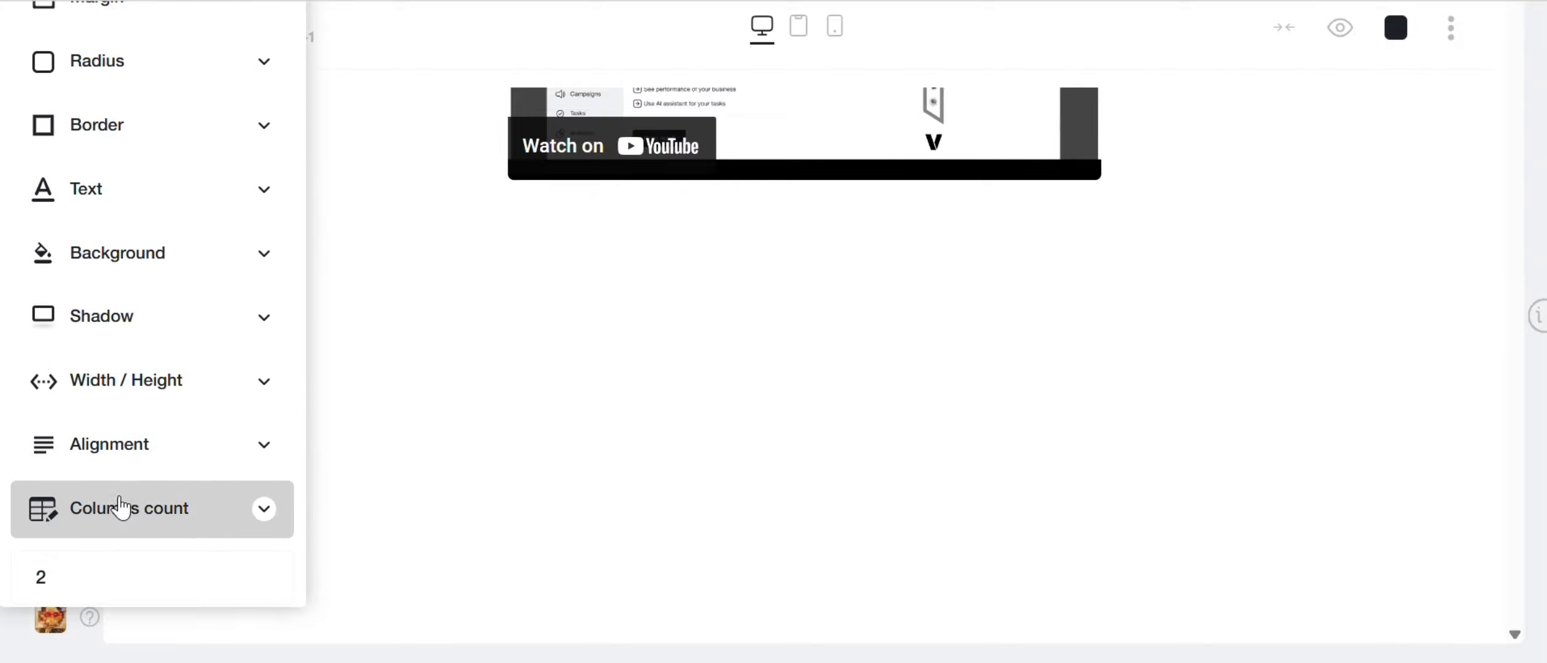
click(101, 564)
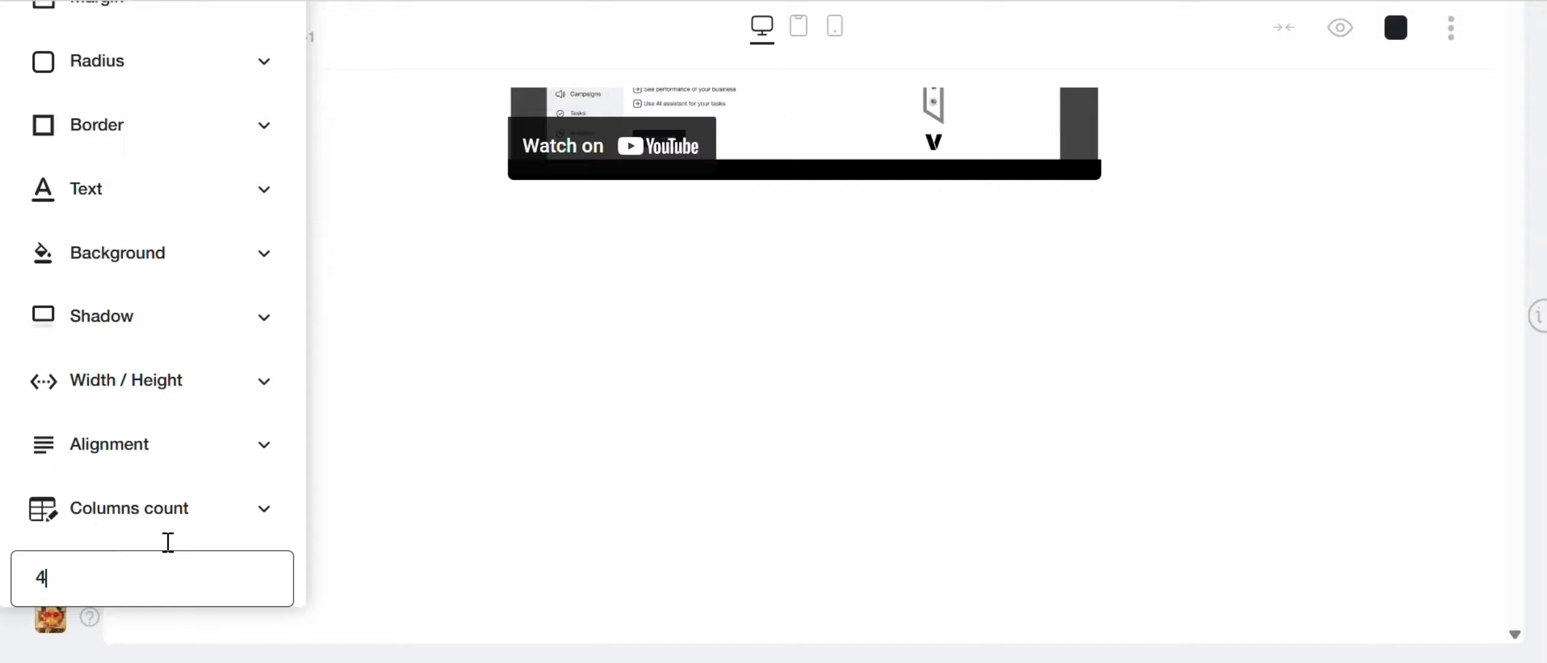
click(382, 507)
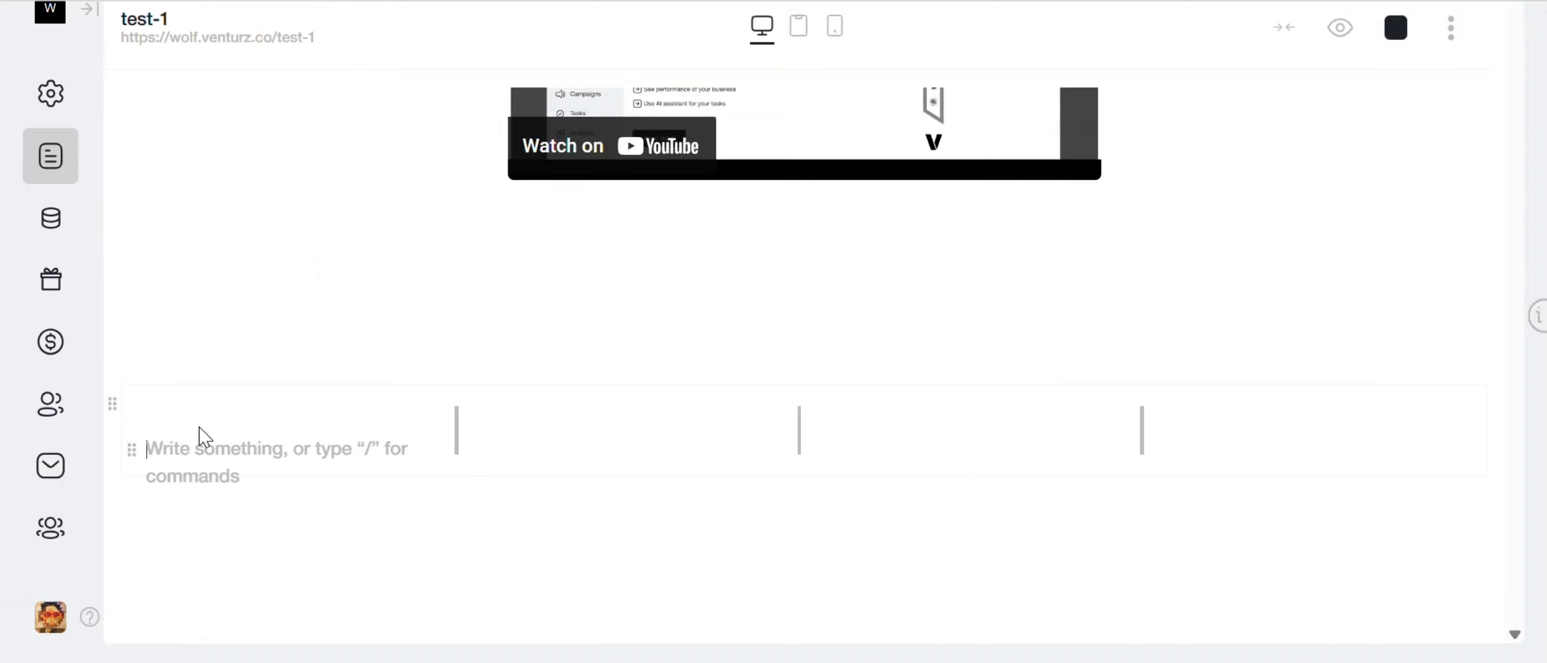
Set the background colour of the four-column block to a vivid blue.
click(118, 409)
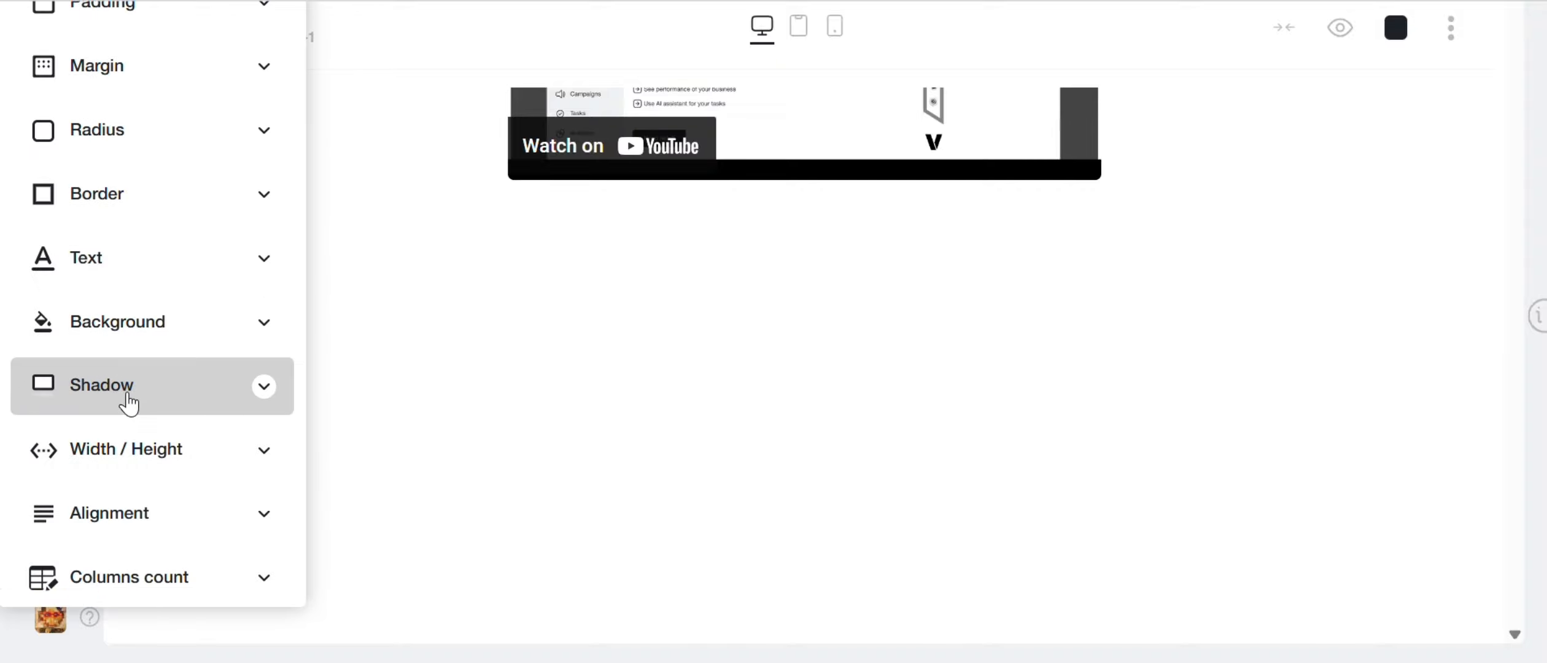
click(165, 336)
drag(93, 348, 52, 264)
scroll(70, 341, up, 2)
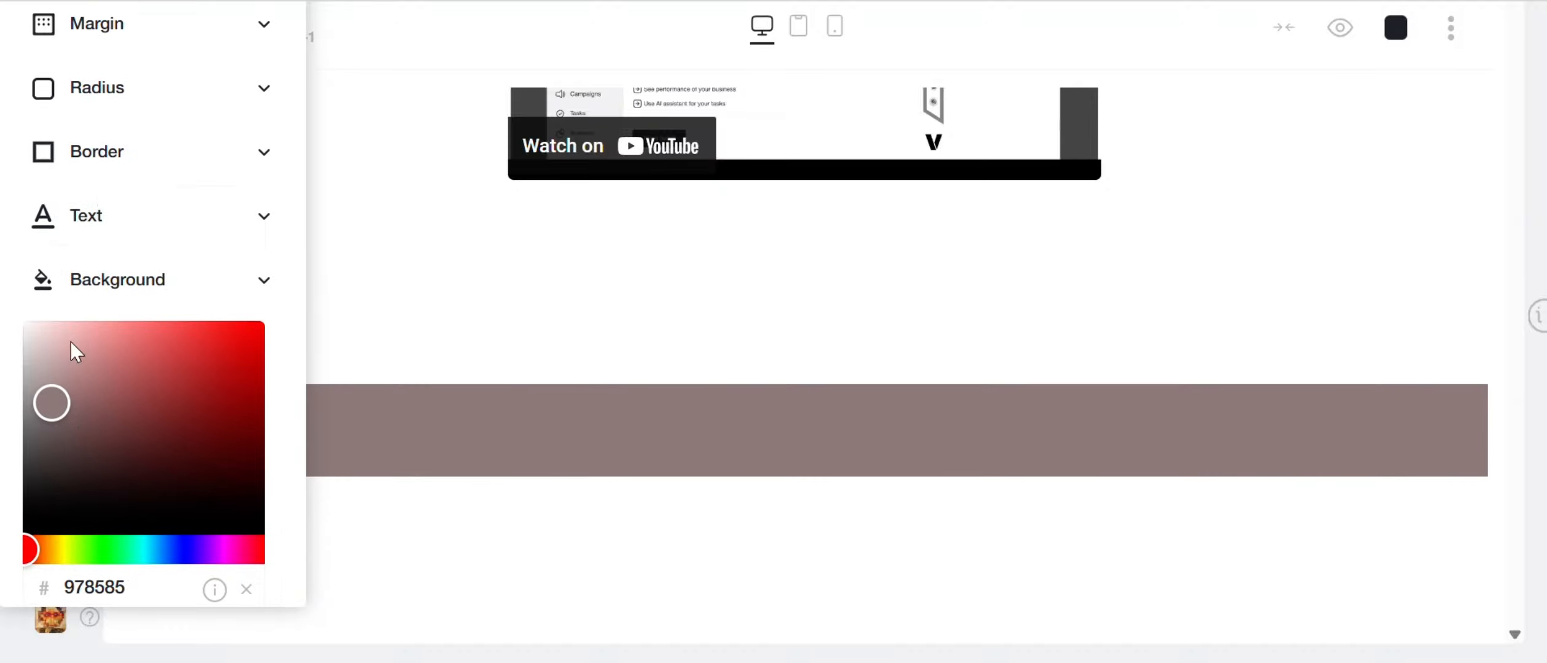
click(180, 547)
drag(225, 363, 331, 338)
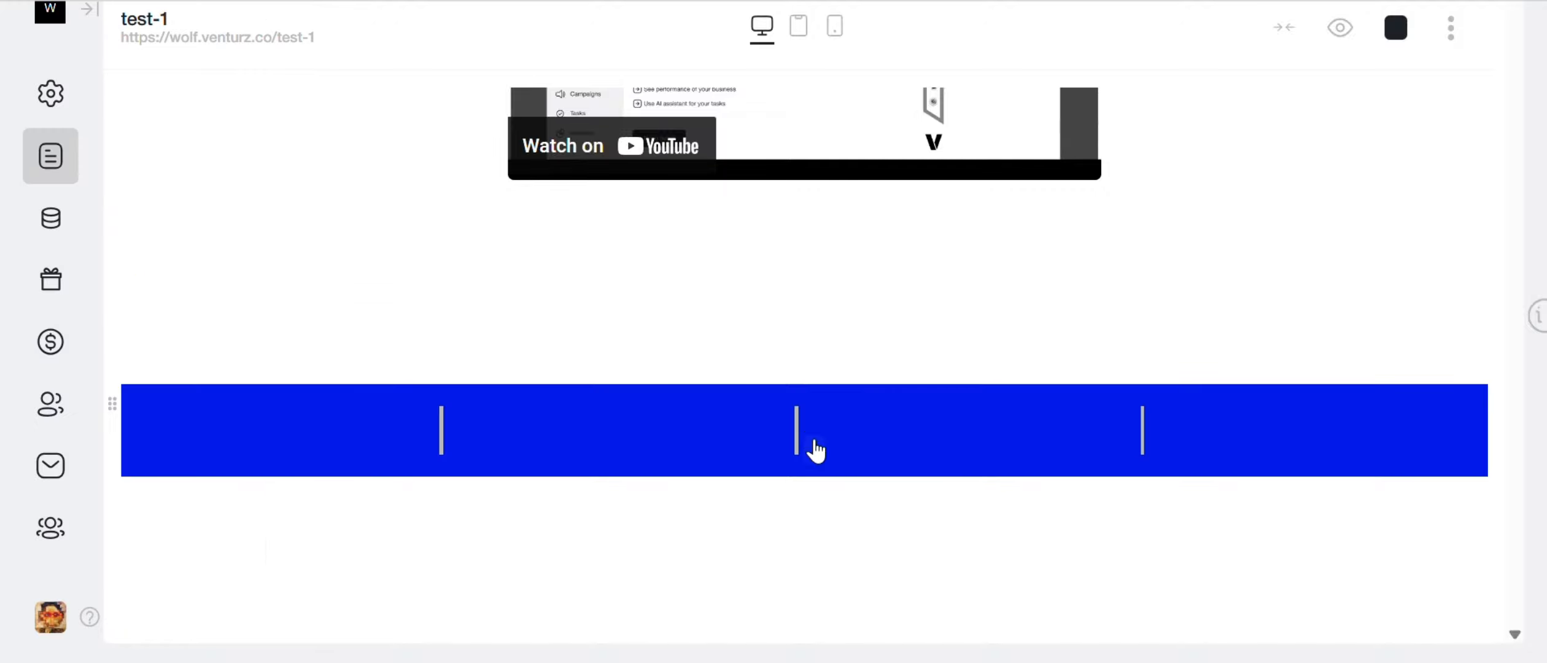
Add a form block below the video in place of the blue columns block.
click(948, 433)
click(325, 425)
key(BackSpace)
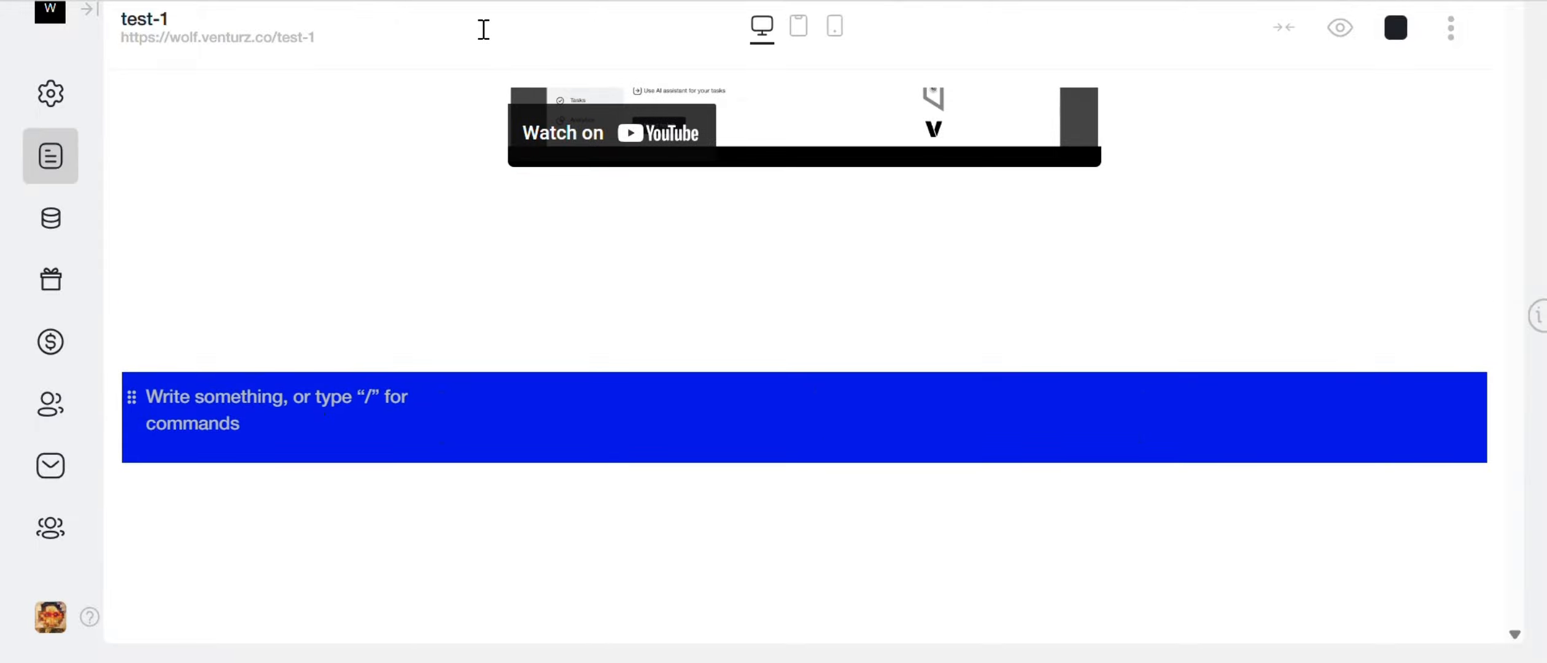
text(/)
scroll(190, 368, down, 5)
click(190, 411)
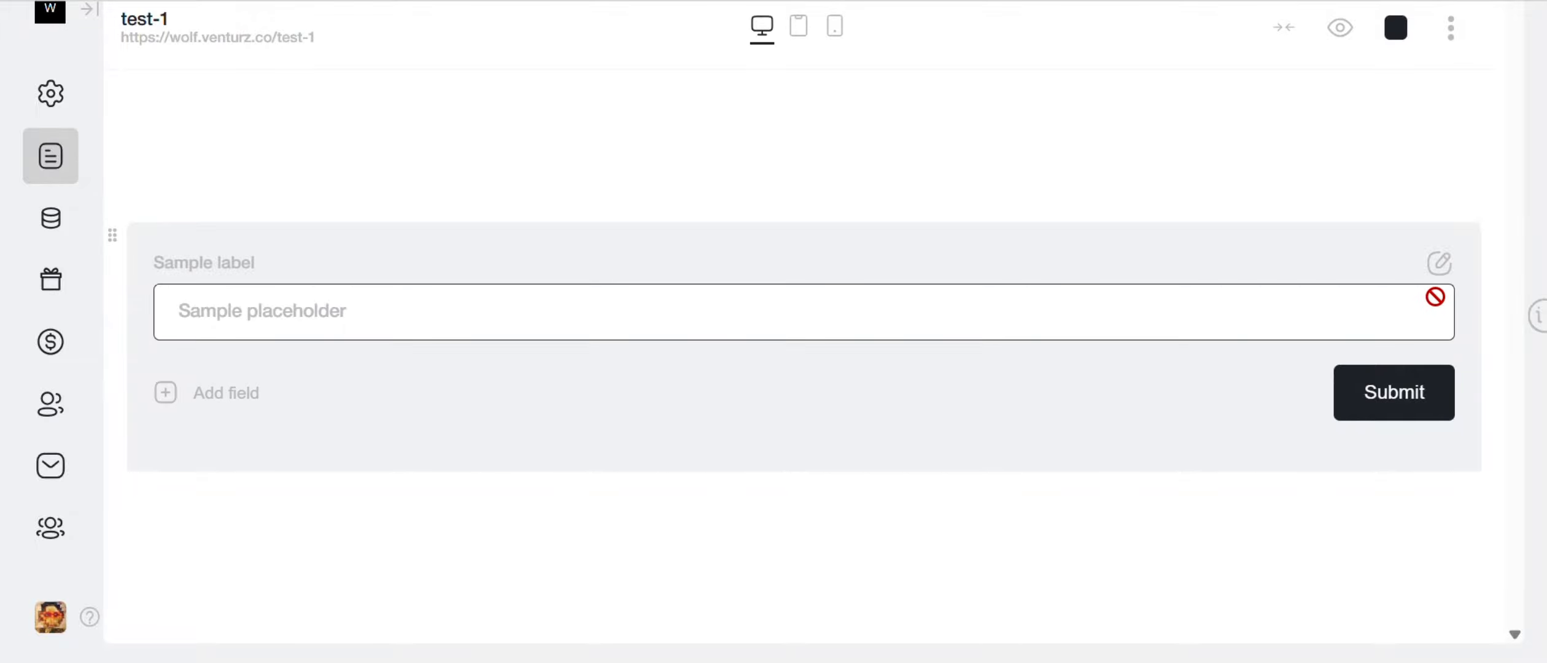
Open the form's sample field for editing and set its label to "Name".
click(1440, 265)
click(387, 169)
triple_click(387, 169)
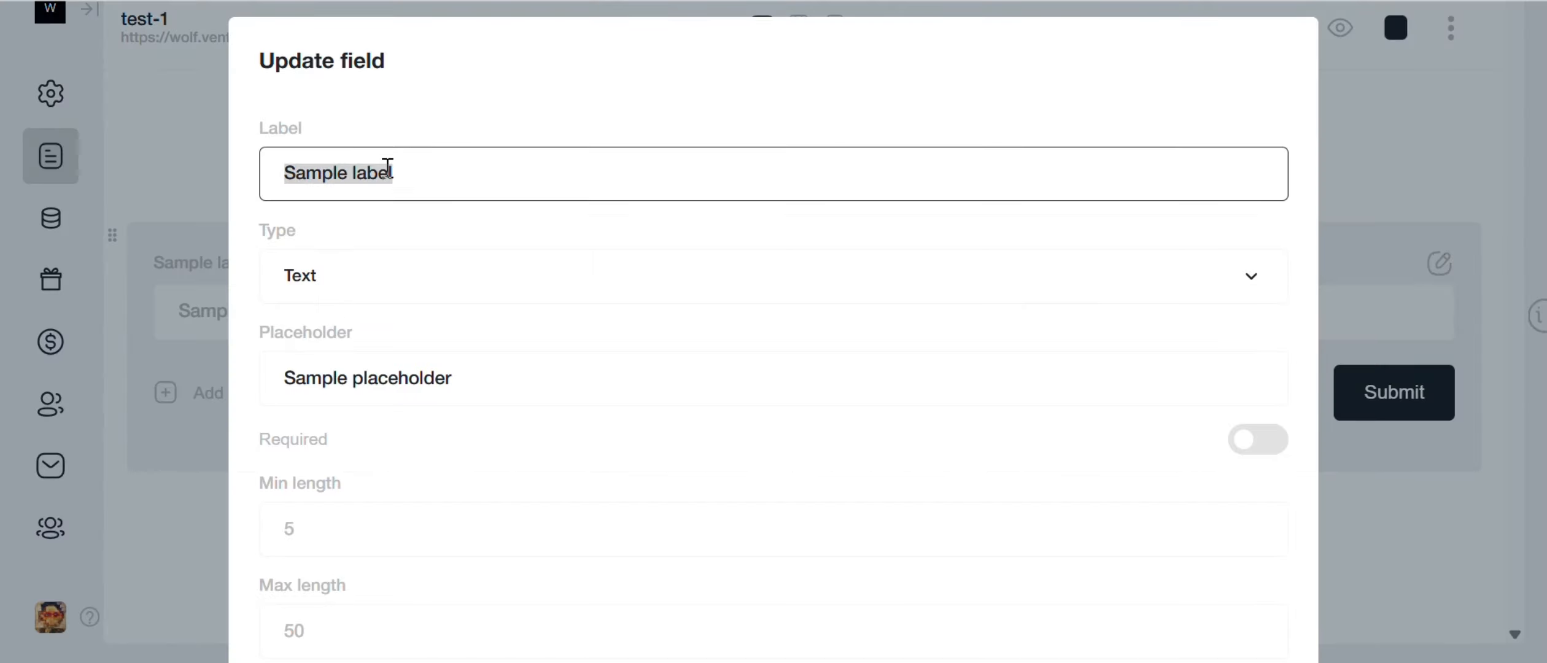
text(Name)
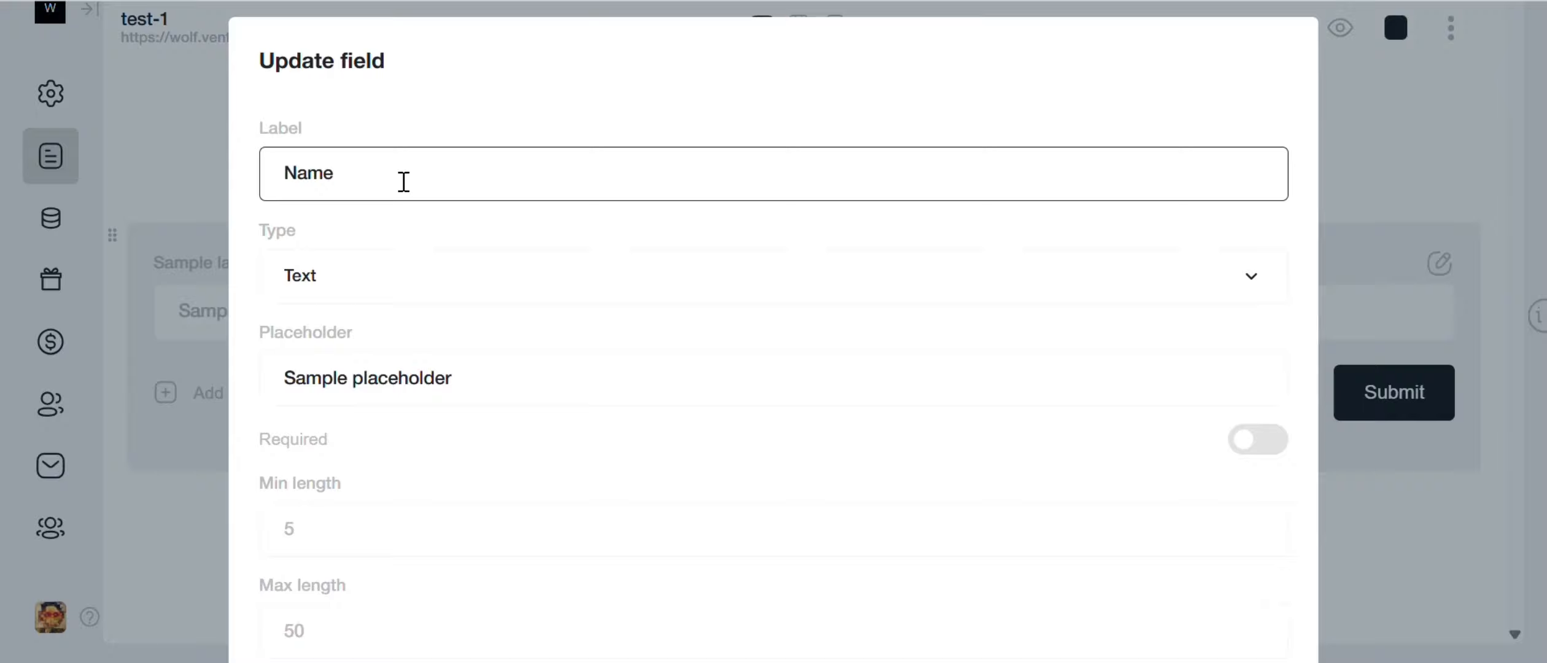
Set the Name field's placeholder to "Enter" and save the field.
click(335, 297)
click(337, 287)
scroll(337, 287, down, 1)
click(338, 287)
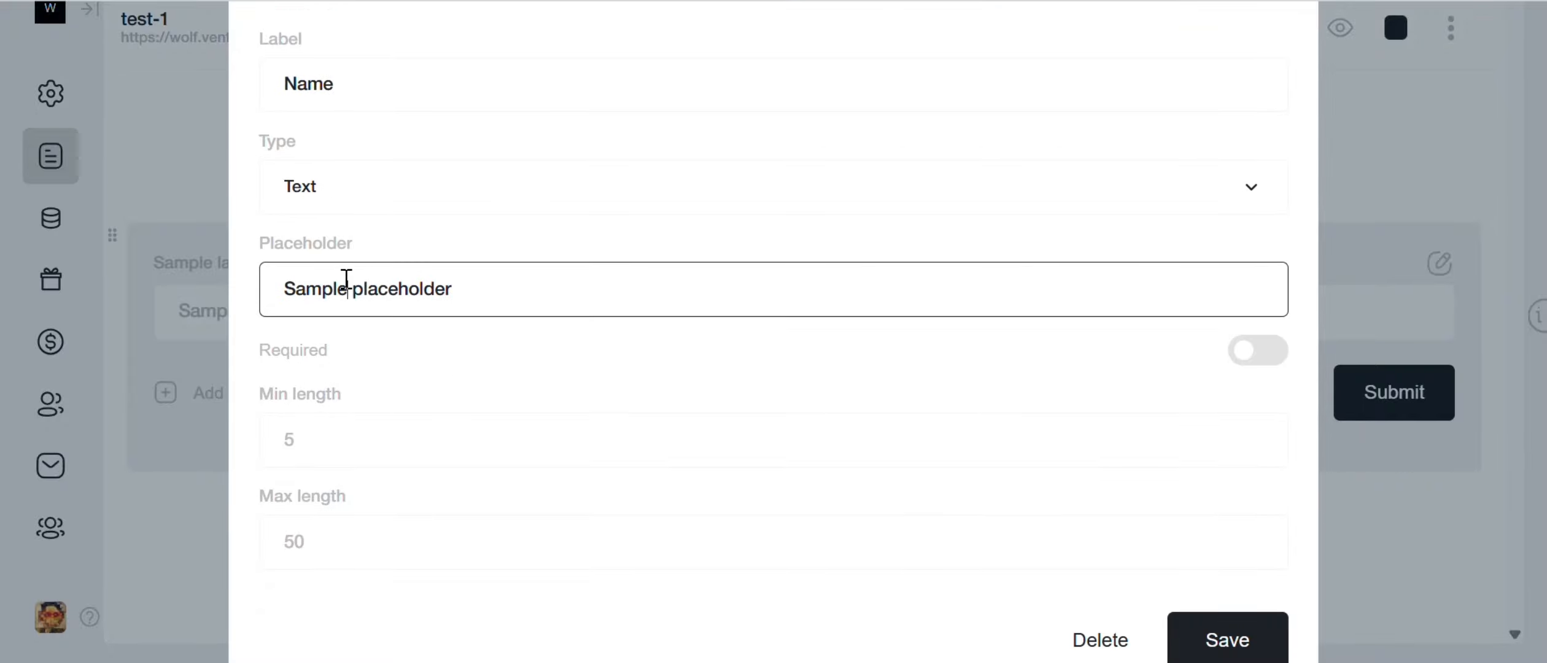
triple_click(346, 280)
text(Enter)
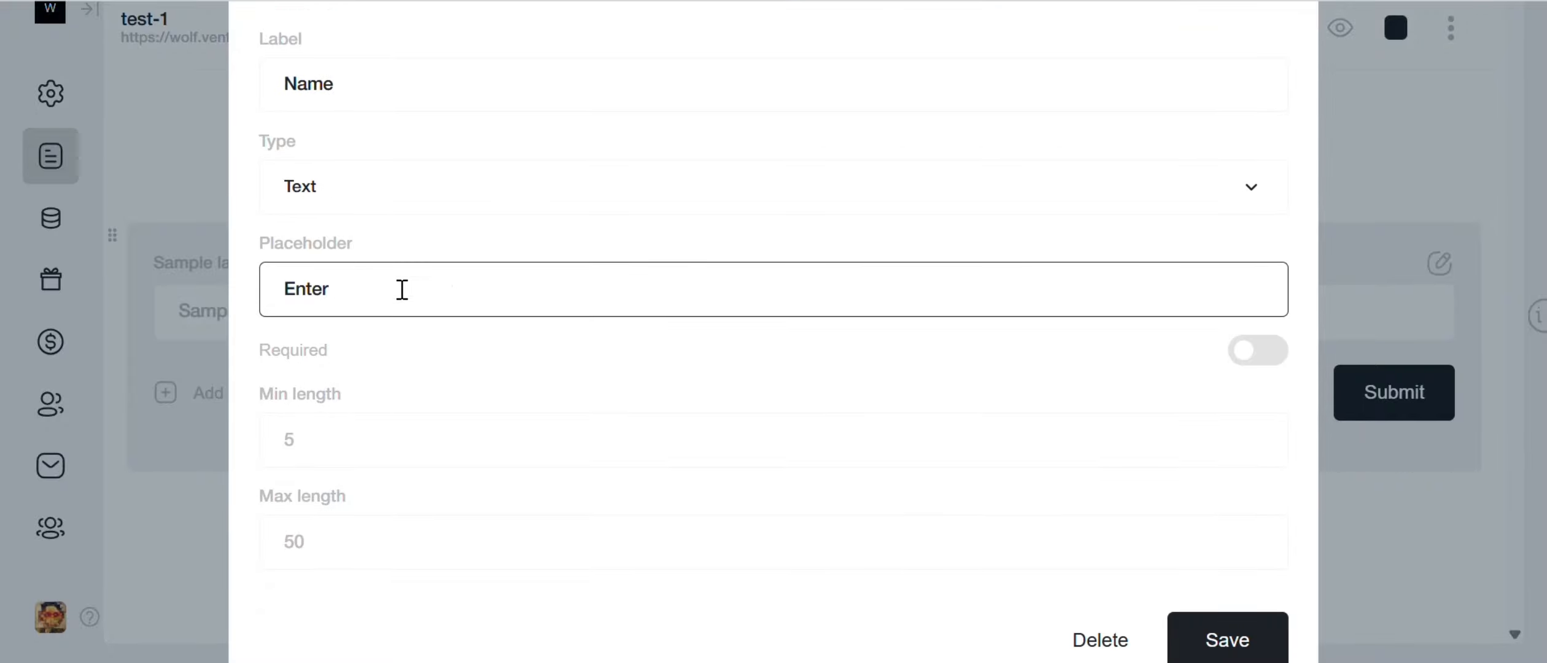
scroll(613, 356, down, 1)
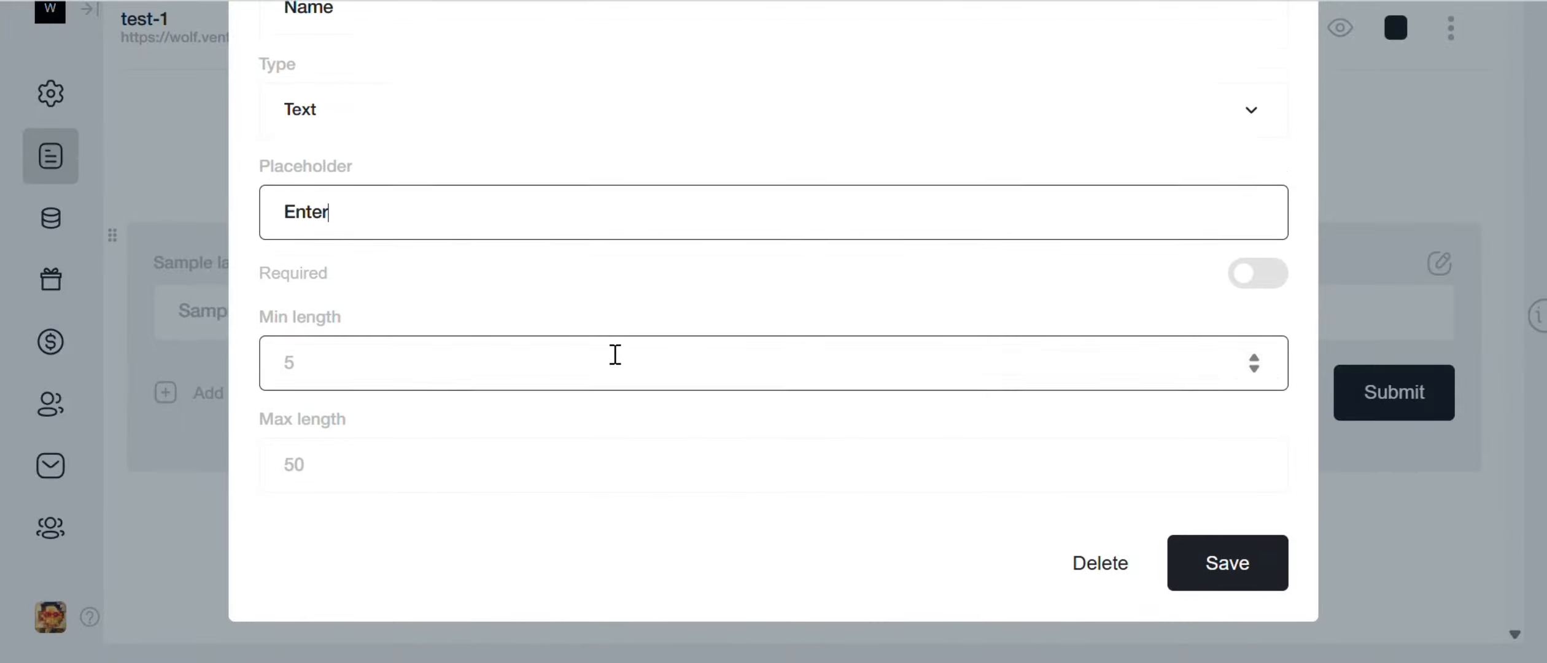
click(1197, 582)
Add a second form field labelled "Email" with the placeholder "Enter email" and save it.
click(165, 392)
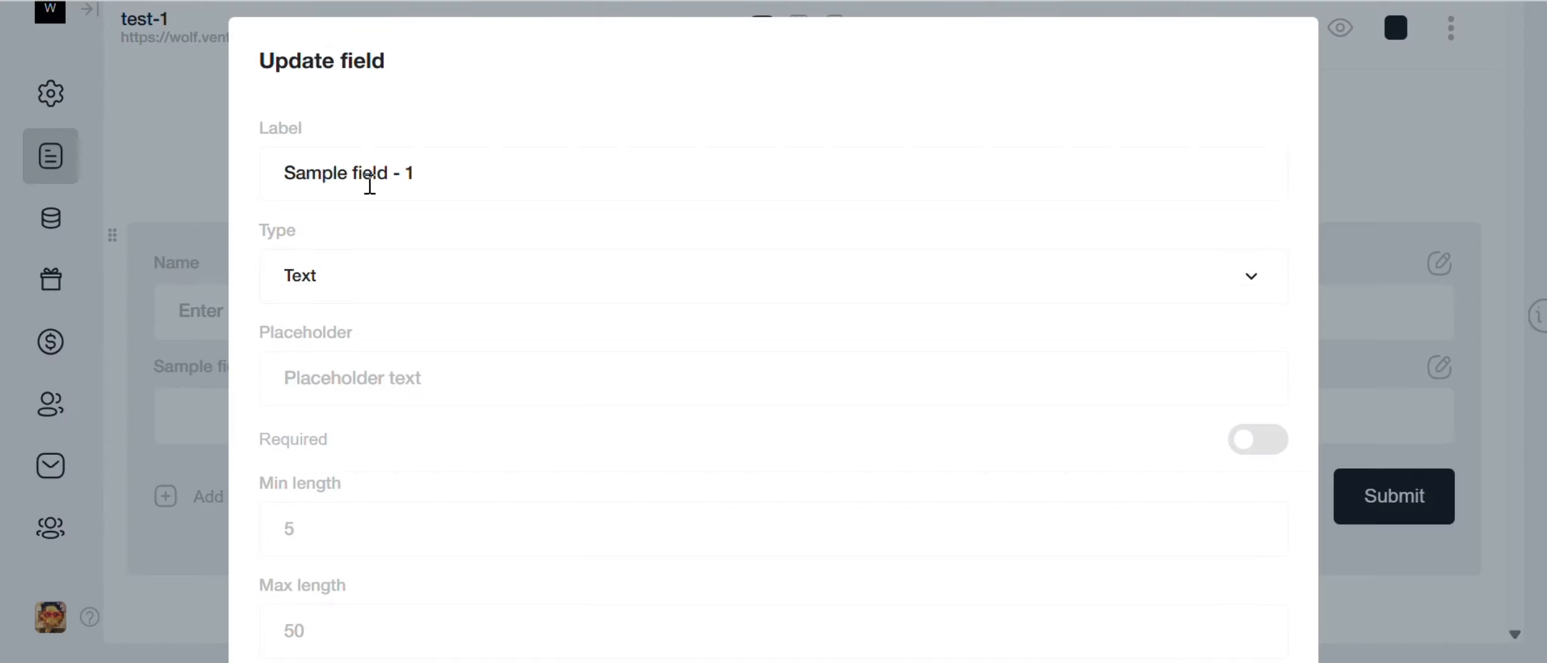
triple_click(369, 184)
text(Email)
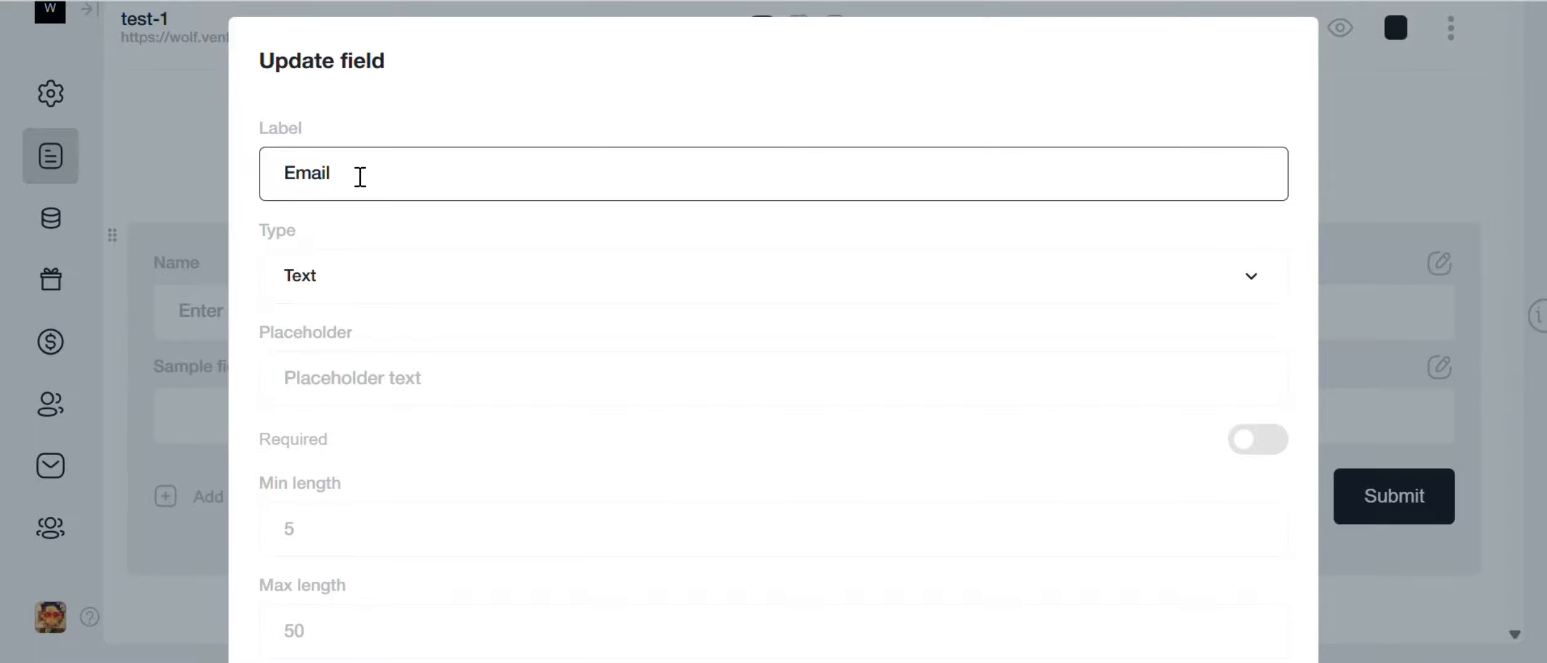
click(354, 378)
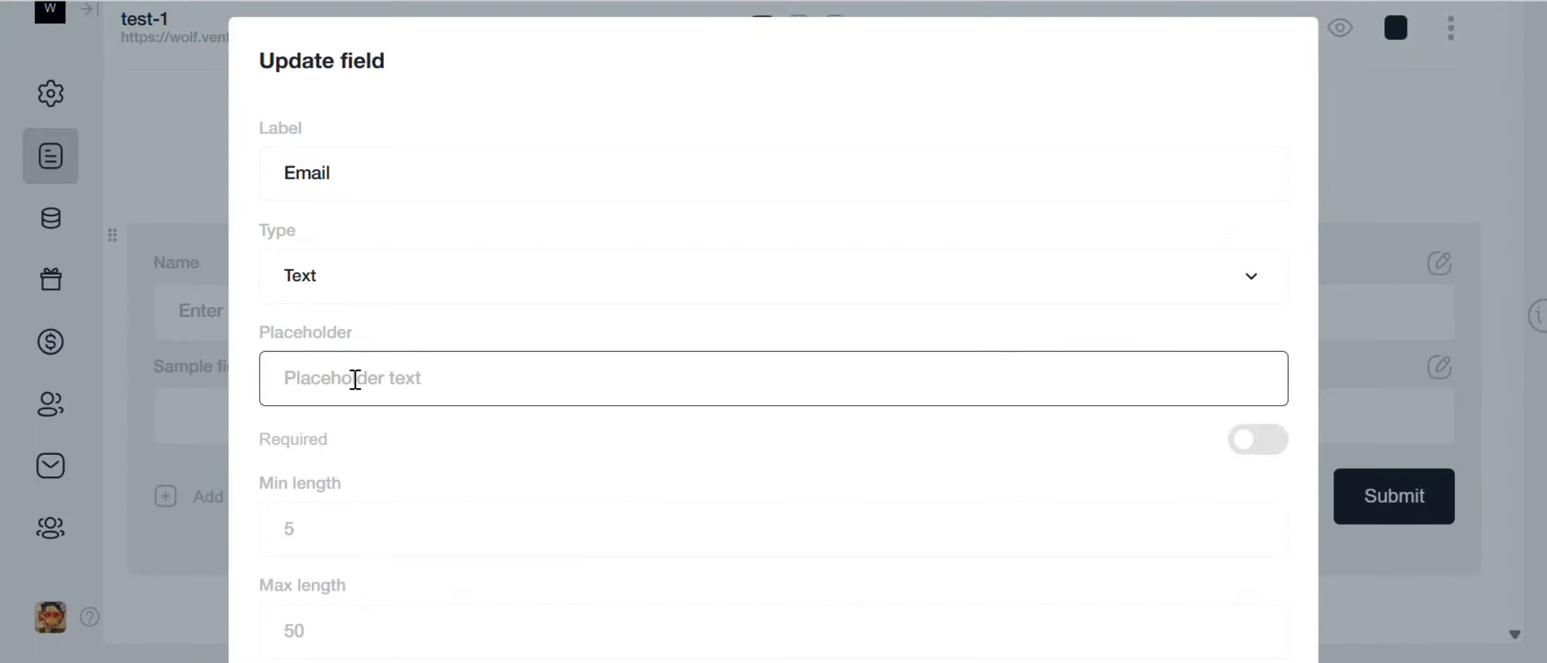
text(Enter )
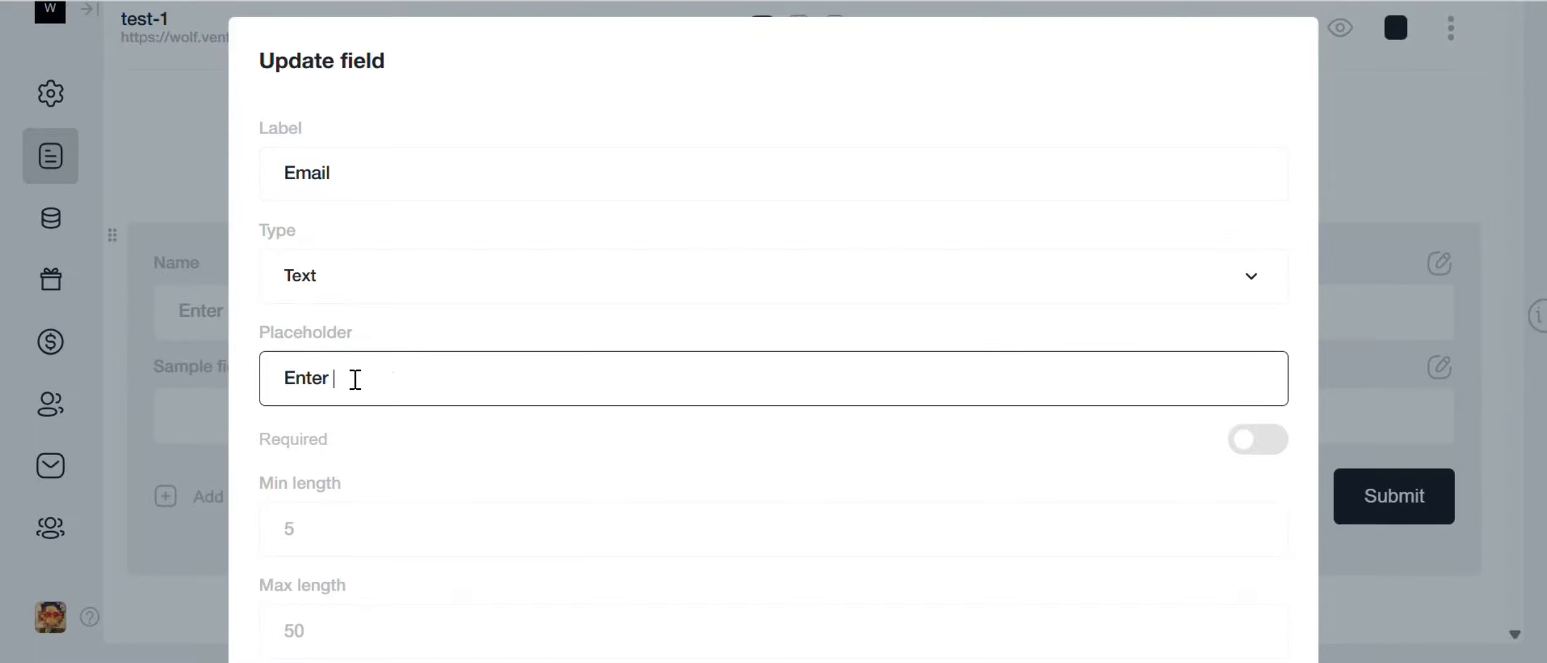
text(email)
scroll(997, 362, down, 3)
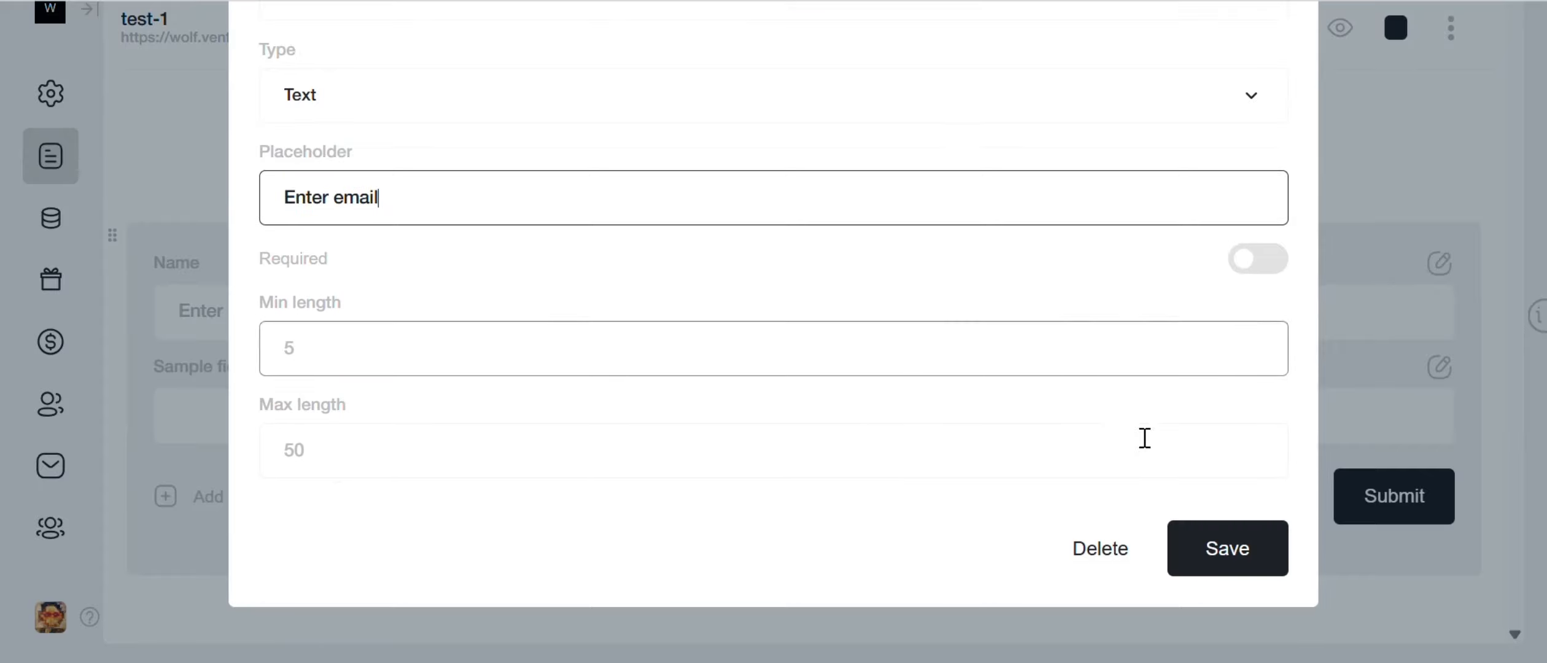
click(1226, 546)
Go through the form block's style options and narrow the form to about half the page width.
click(110, 287)
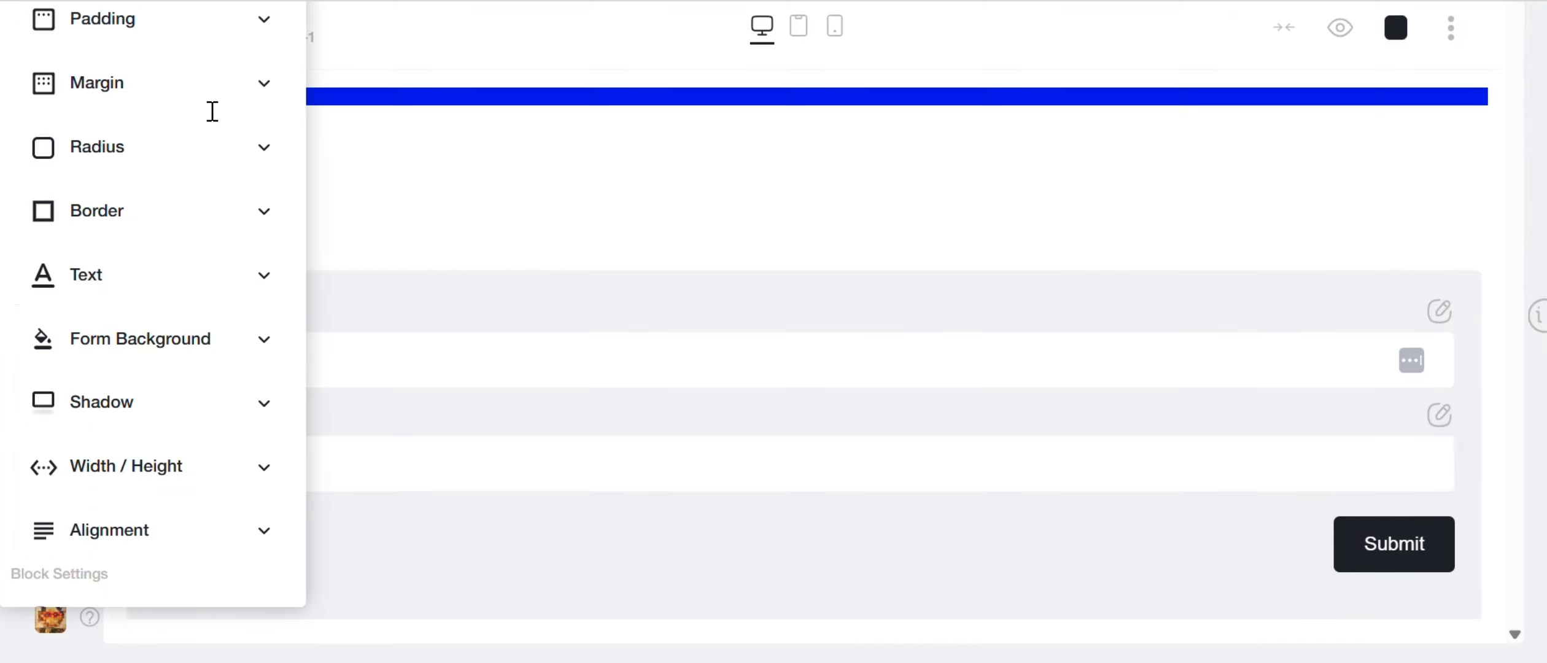
click(238, 37)
click(145, 161)
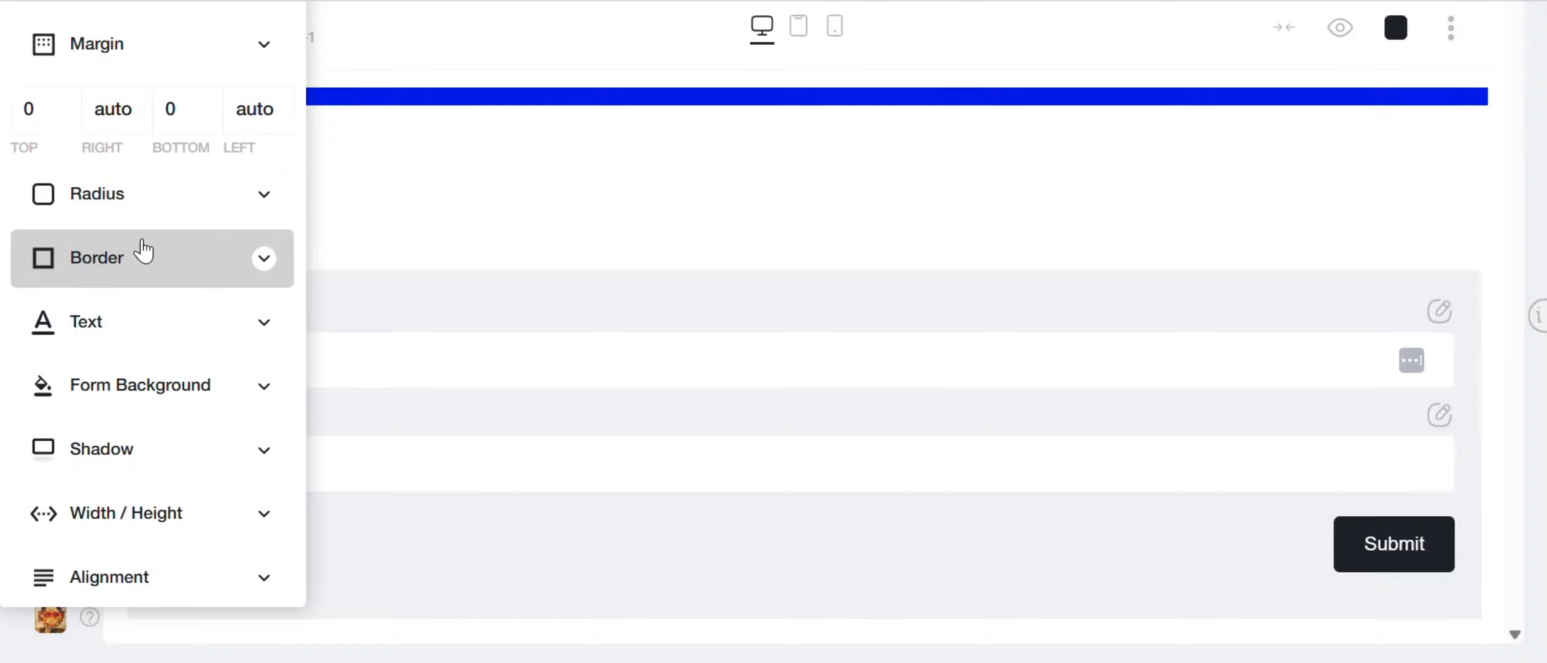
click(138, 252)
scroll(95, 342, down, 3)
scroll(121, 449, down, 3)
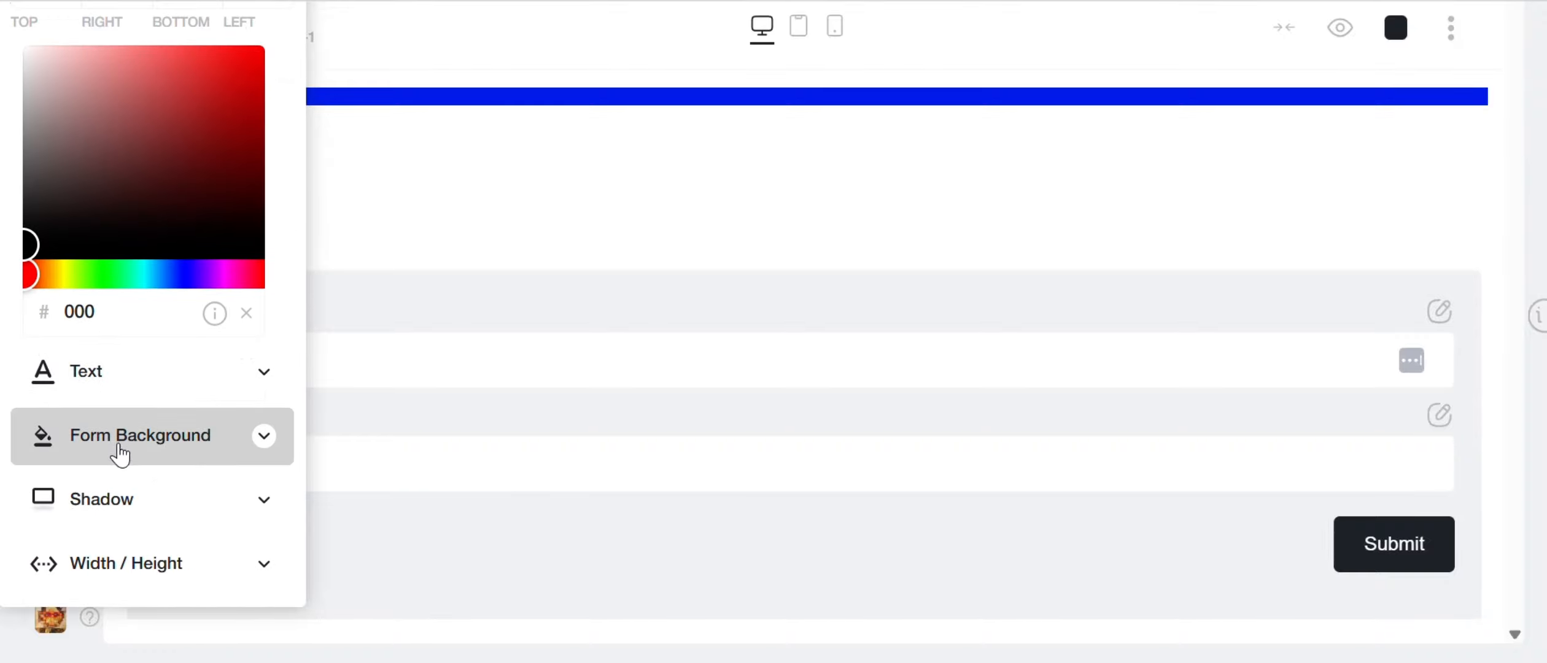
click(126, 366)
click(49, 212)
drag(49, 212, 178, 235)
Add a Canvas block on the empty line below the form.
click(473, 249)
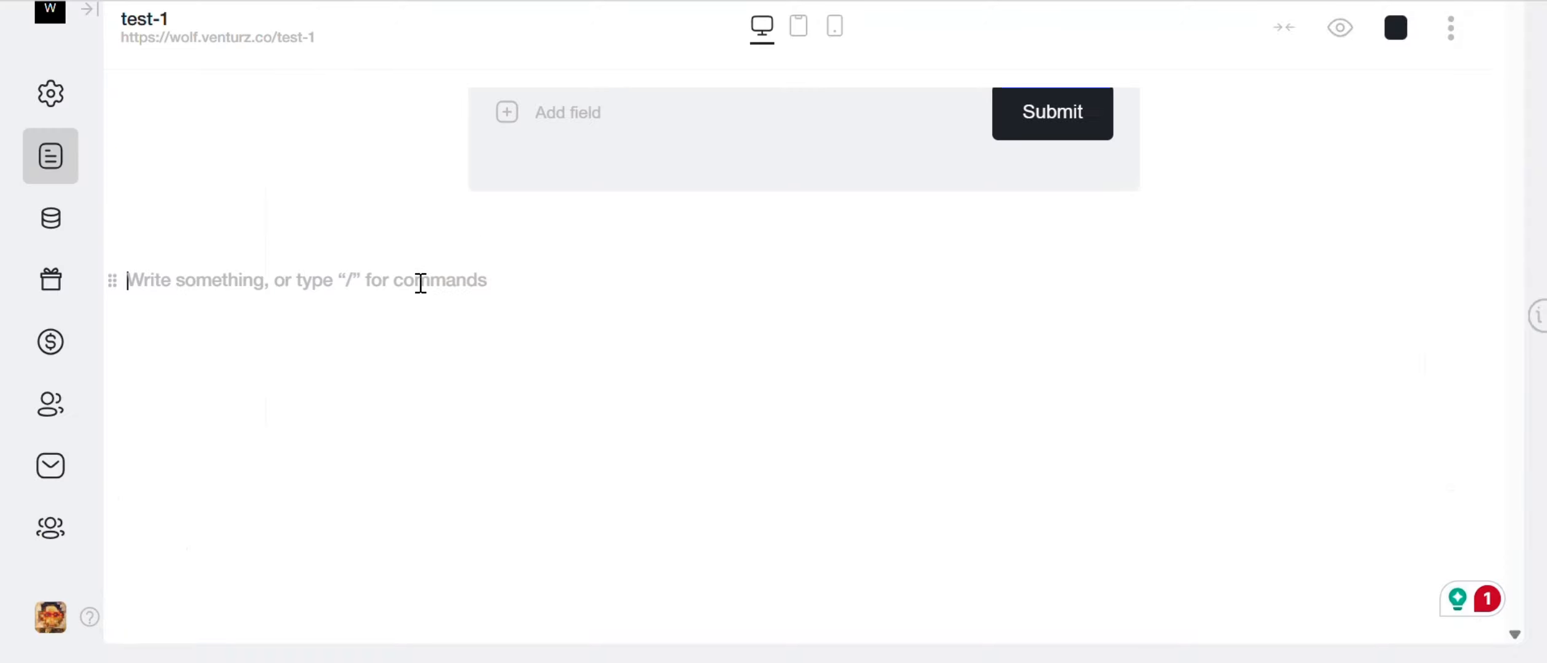
text(/can)
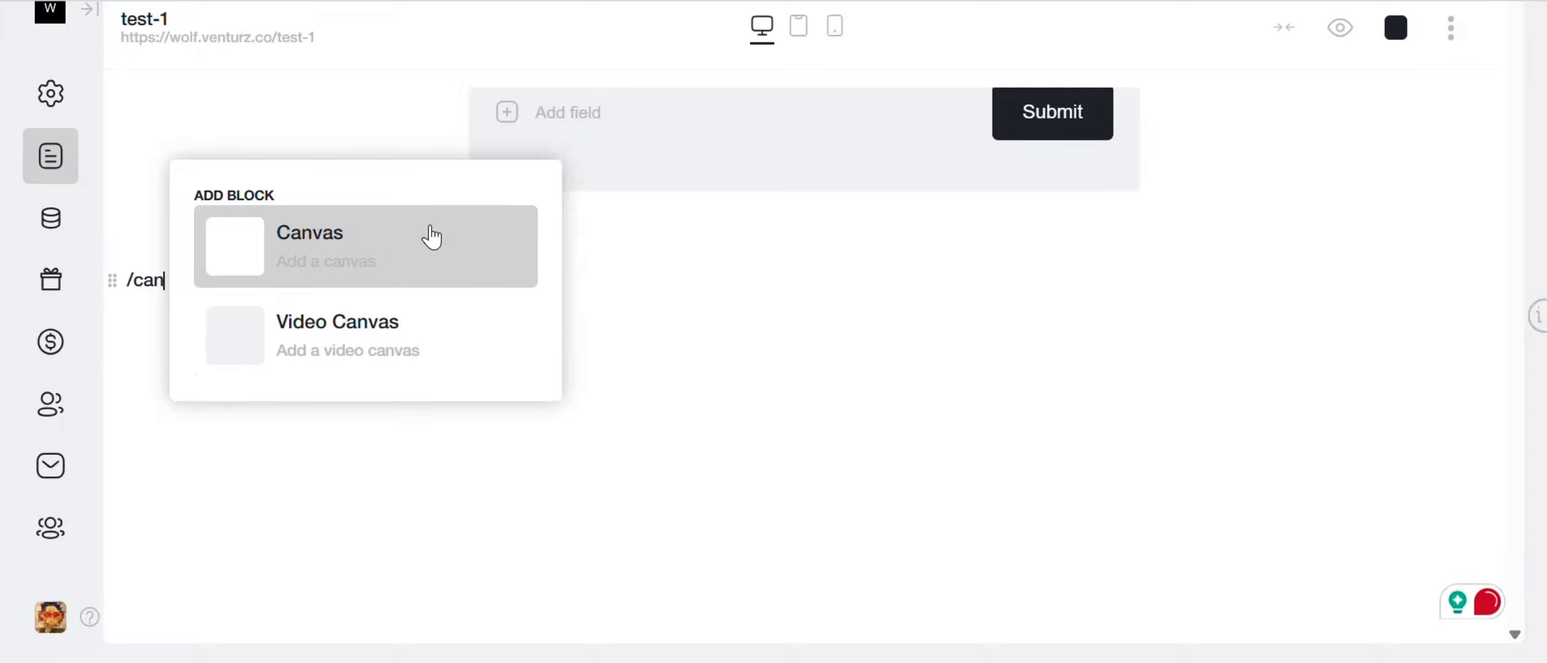
click(407, 245)
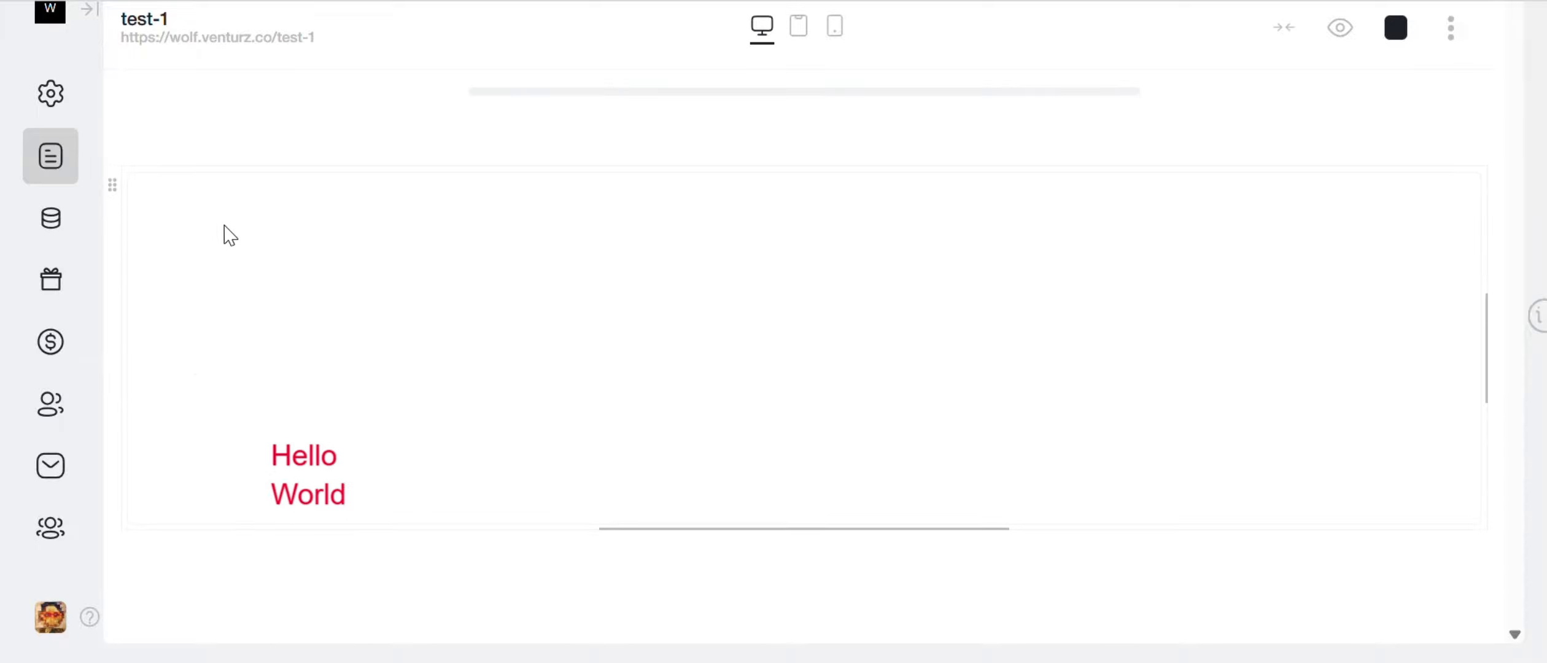
Move the canvas text to the canvas's upper-left area, fit it on one line and retype it as "Hello World".
drag(303, 380, 480, 190)
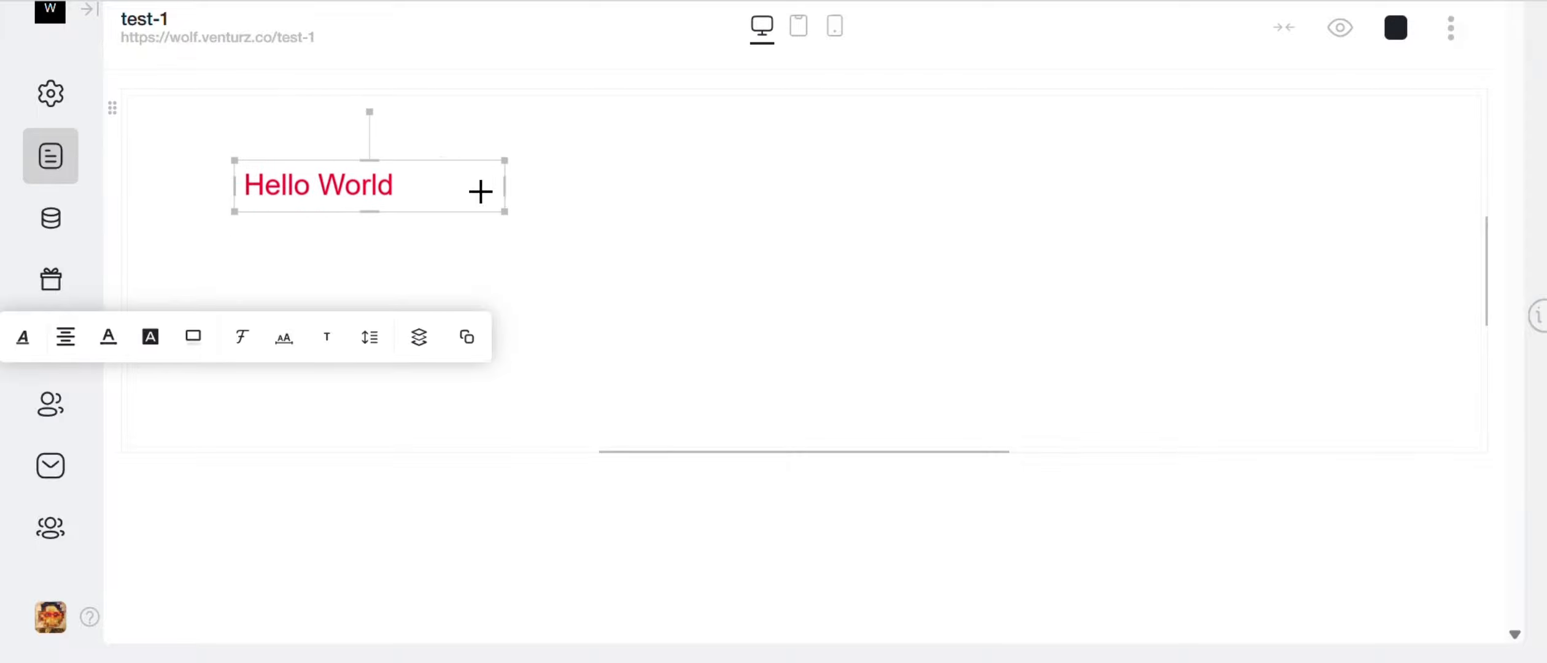
double_click(380, 175)
click(382, 173)
triple_click(382, 173)
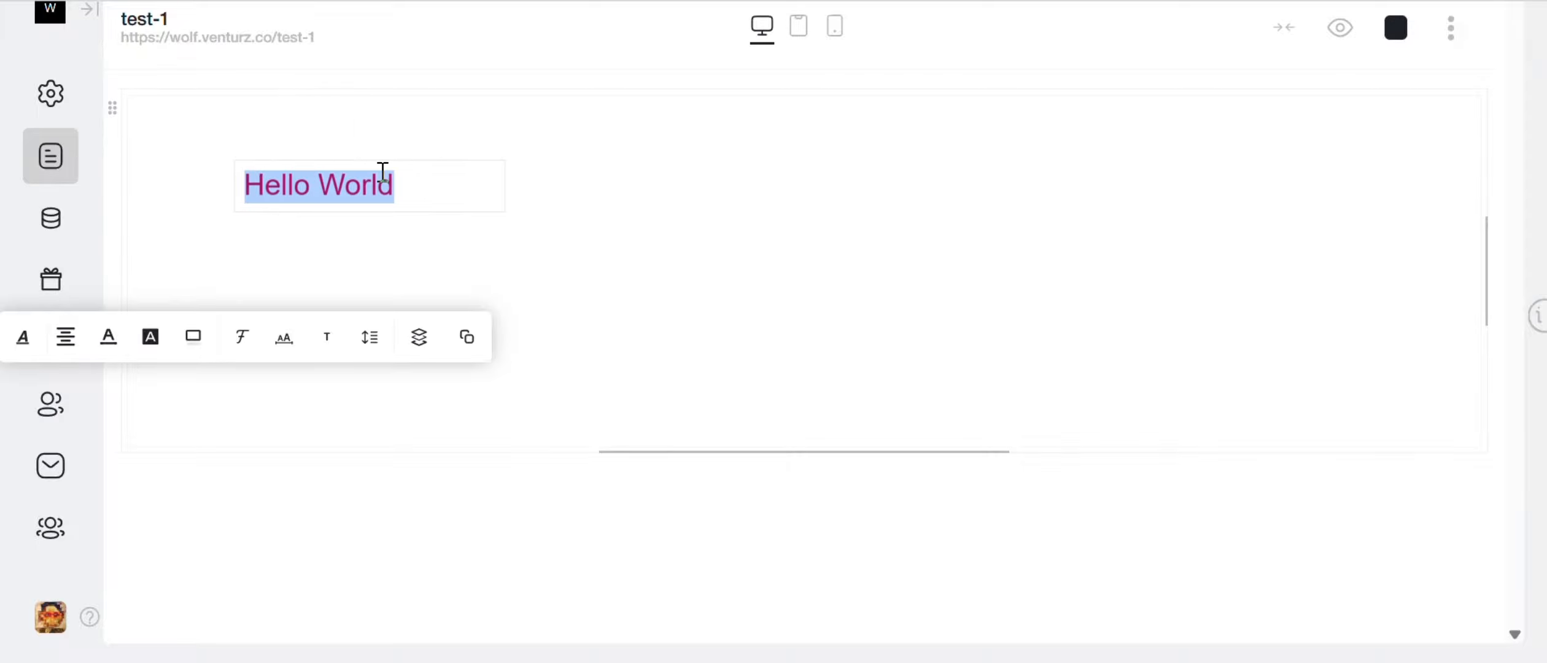
text(Hello World)
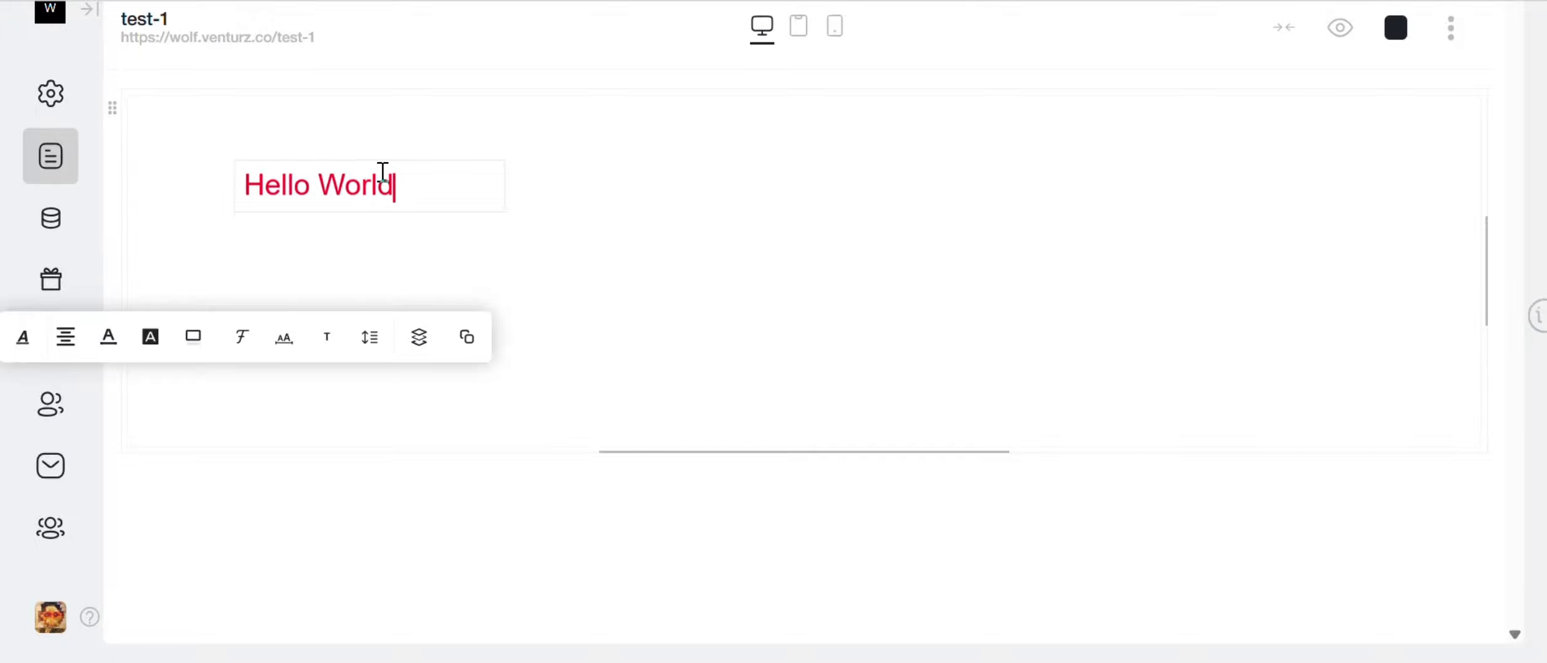
Recolour the Hello World text black and change it to a larger serif font.
drag(283, 174, 359, 177)
double_click(353, 177)
click(353, 177)
double_click(359, 177)
drag(251, 171, 381, 172)
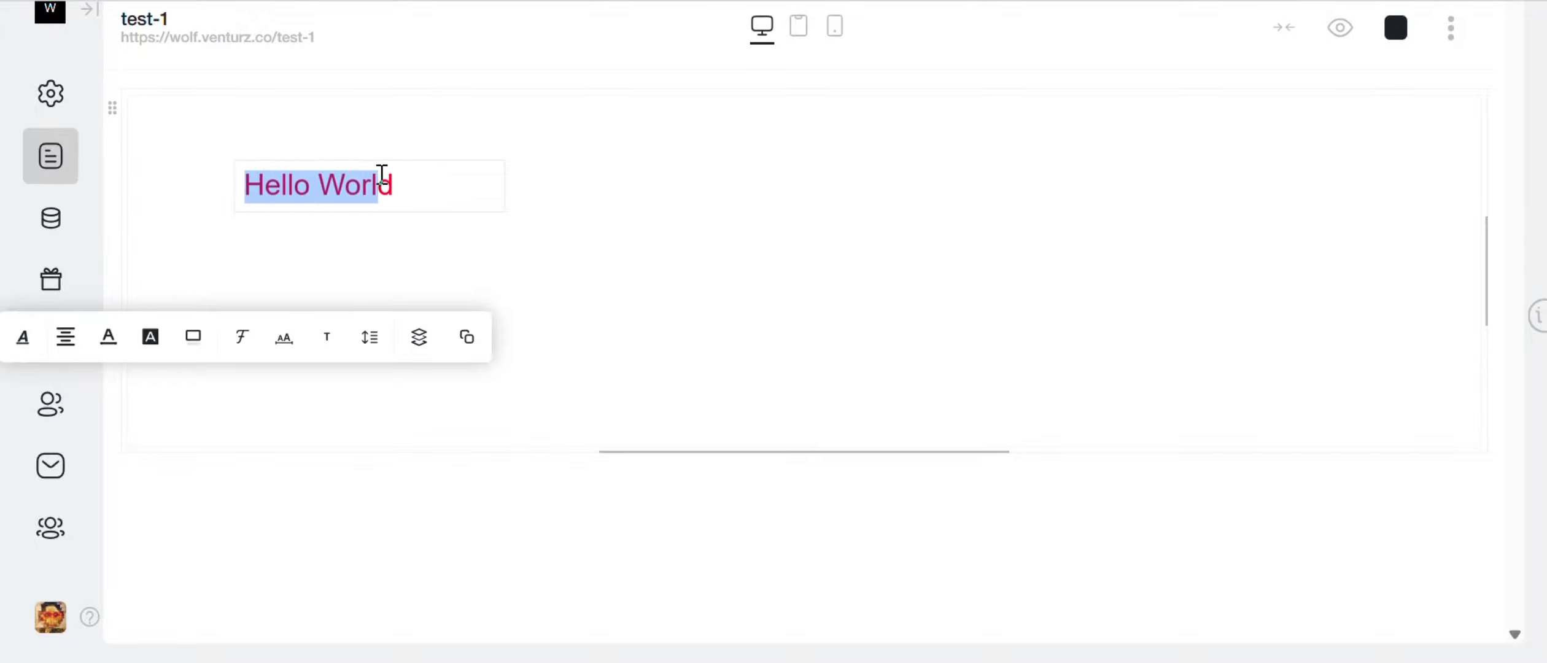
click(387, 180)
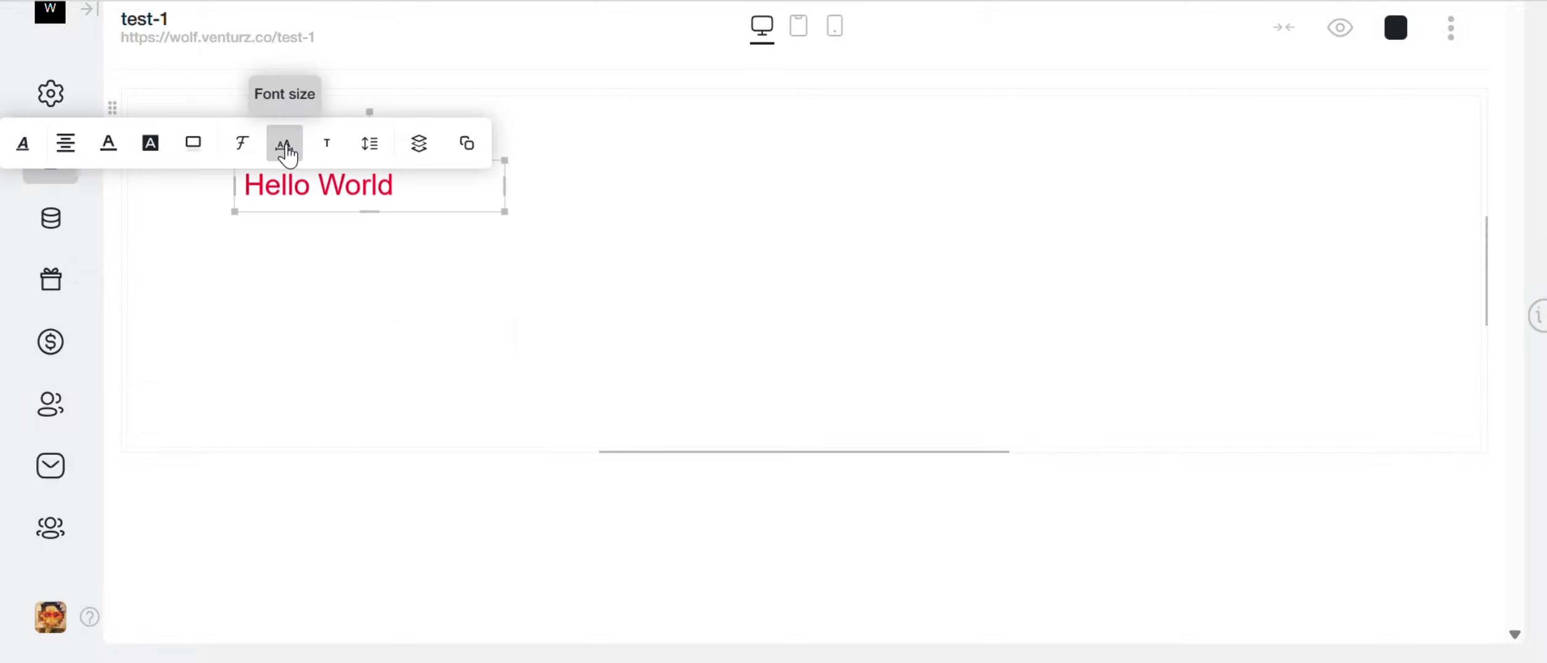
click(109, 143)
drag(406, 184, 408, 384)
click(242, 147)
click(319, 172)
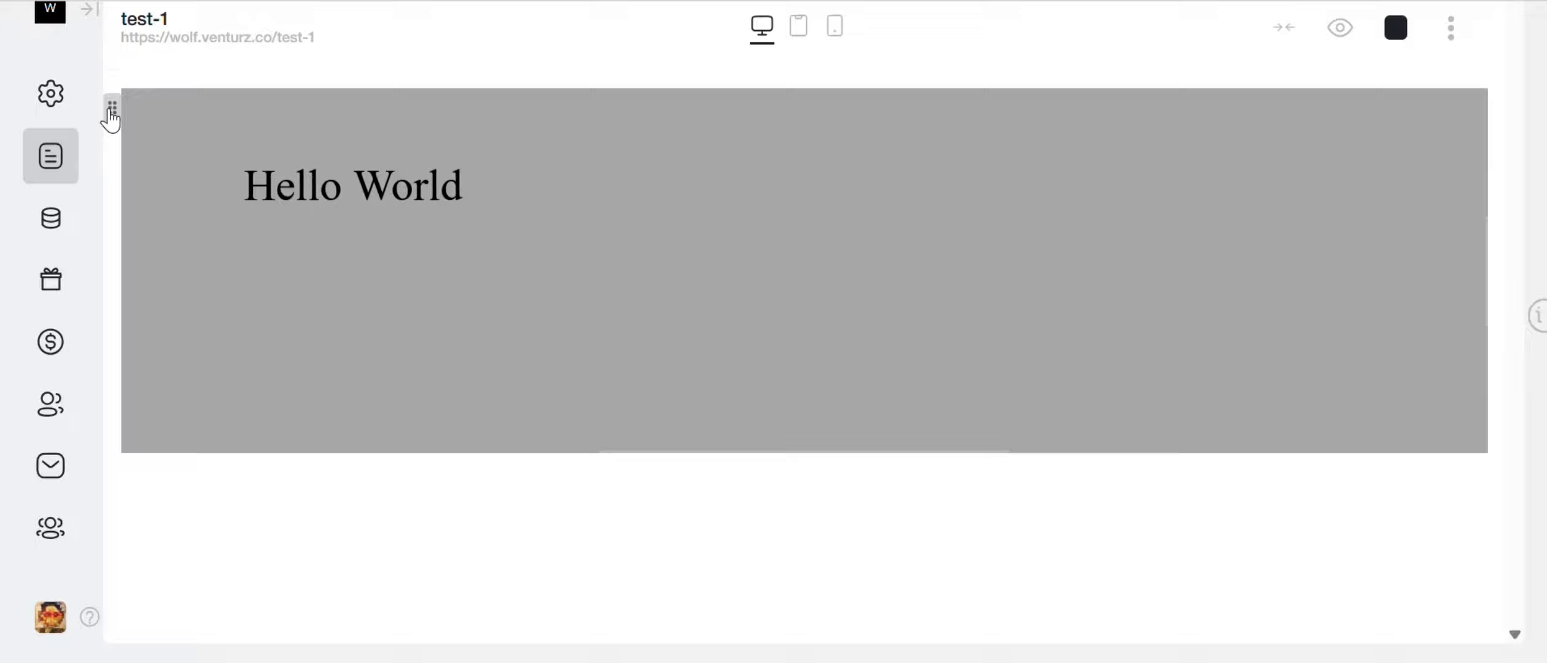
Add a polygon shape to the canvas from the block's available shapes.
click(112, 110)
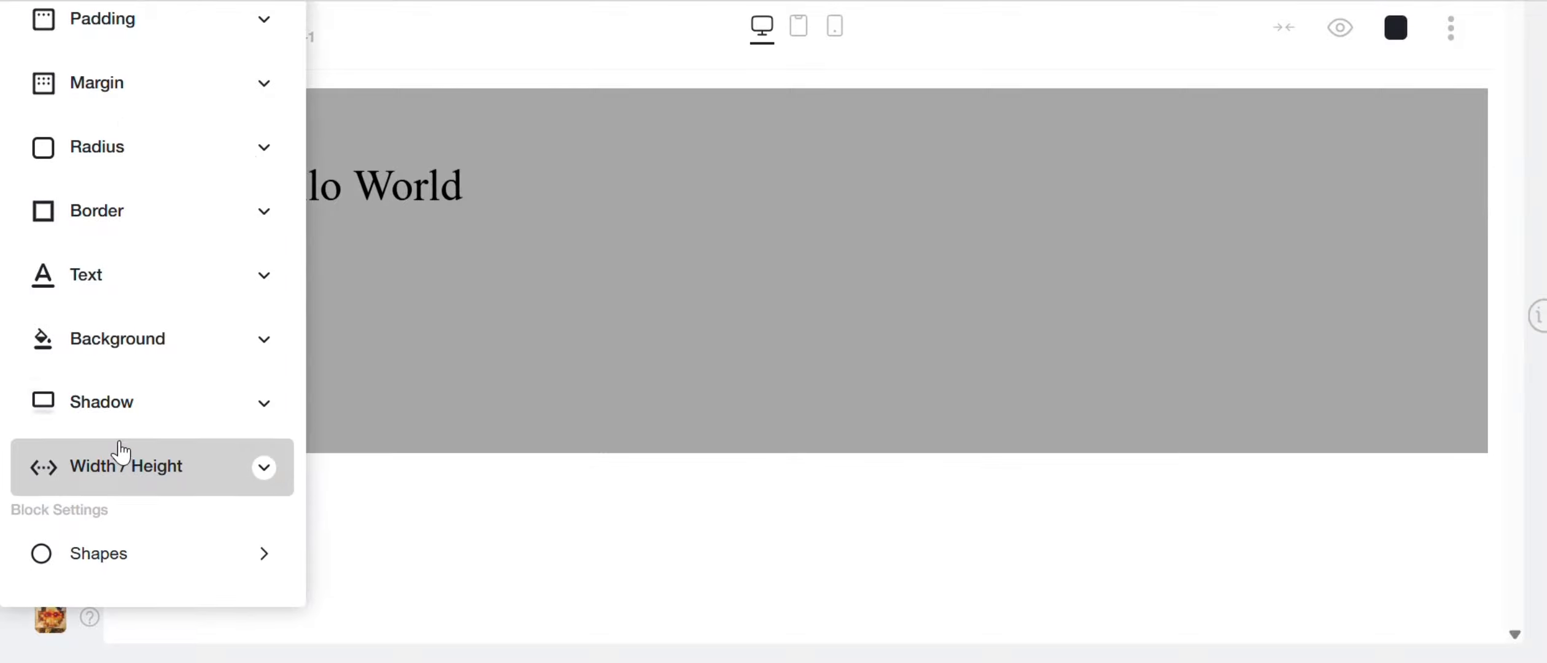
scroll(117, 450, down, 2)
mouse_move(117, 451)
click(407, 359)
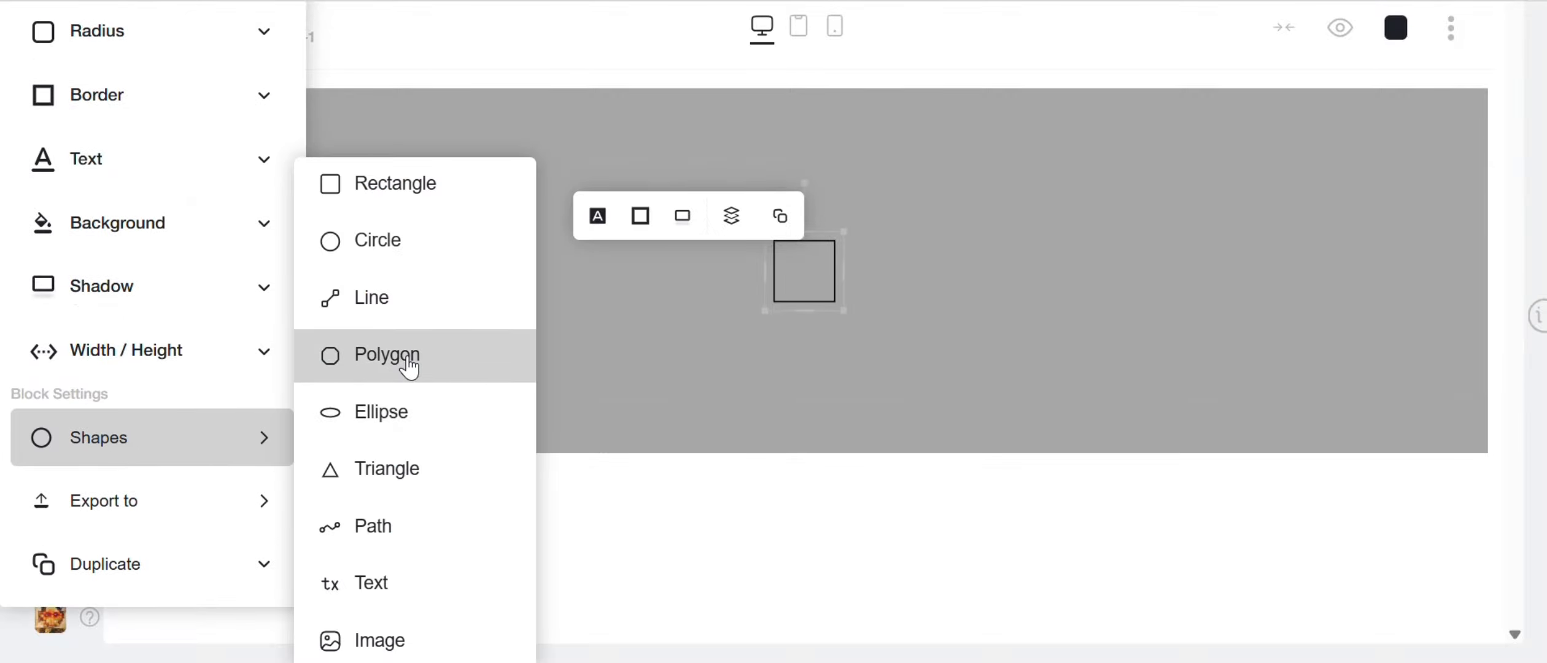
click(646, 311)
Duplicate the square shape, place the copy left of the original and open its layer order options.
click(780, 215)
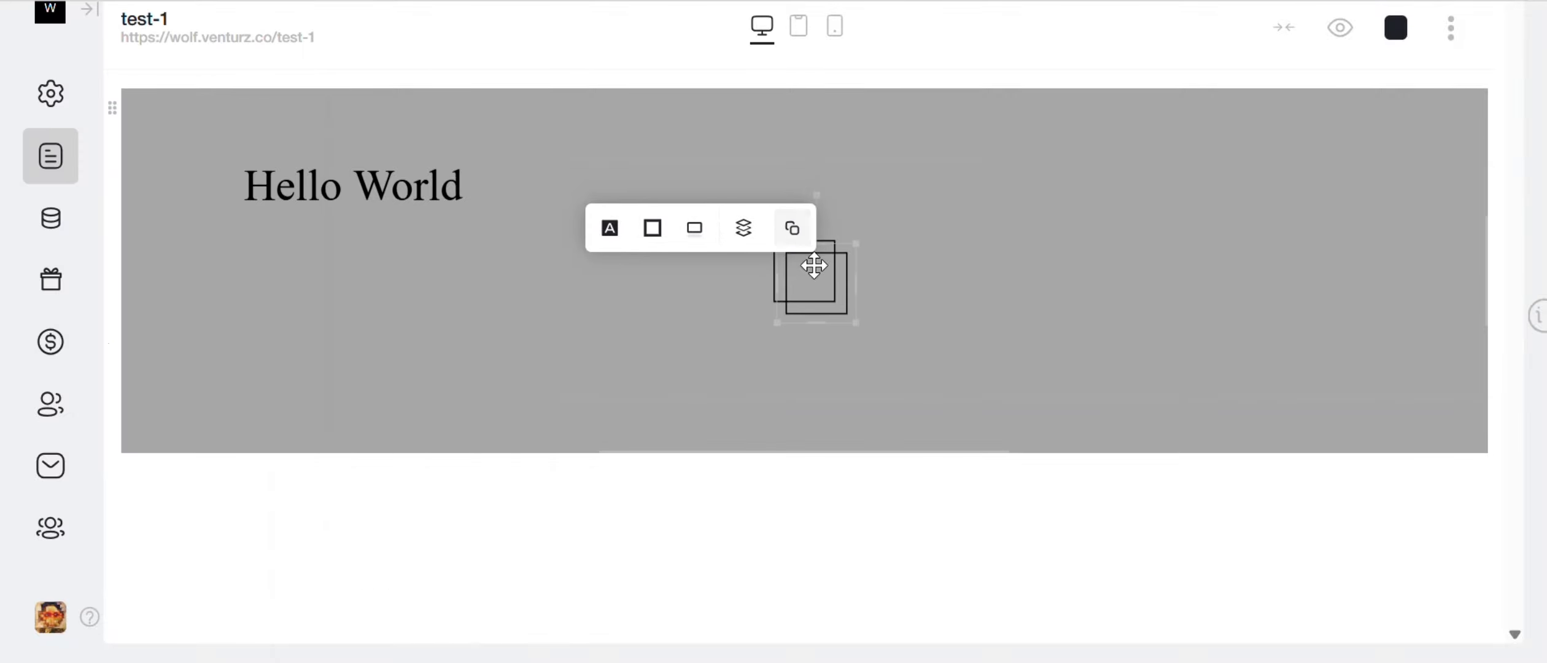
drag(814, 266, 672, 277)
click(744, 232)
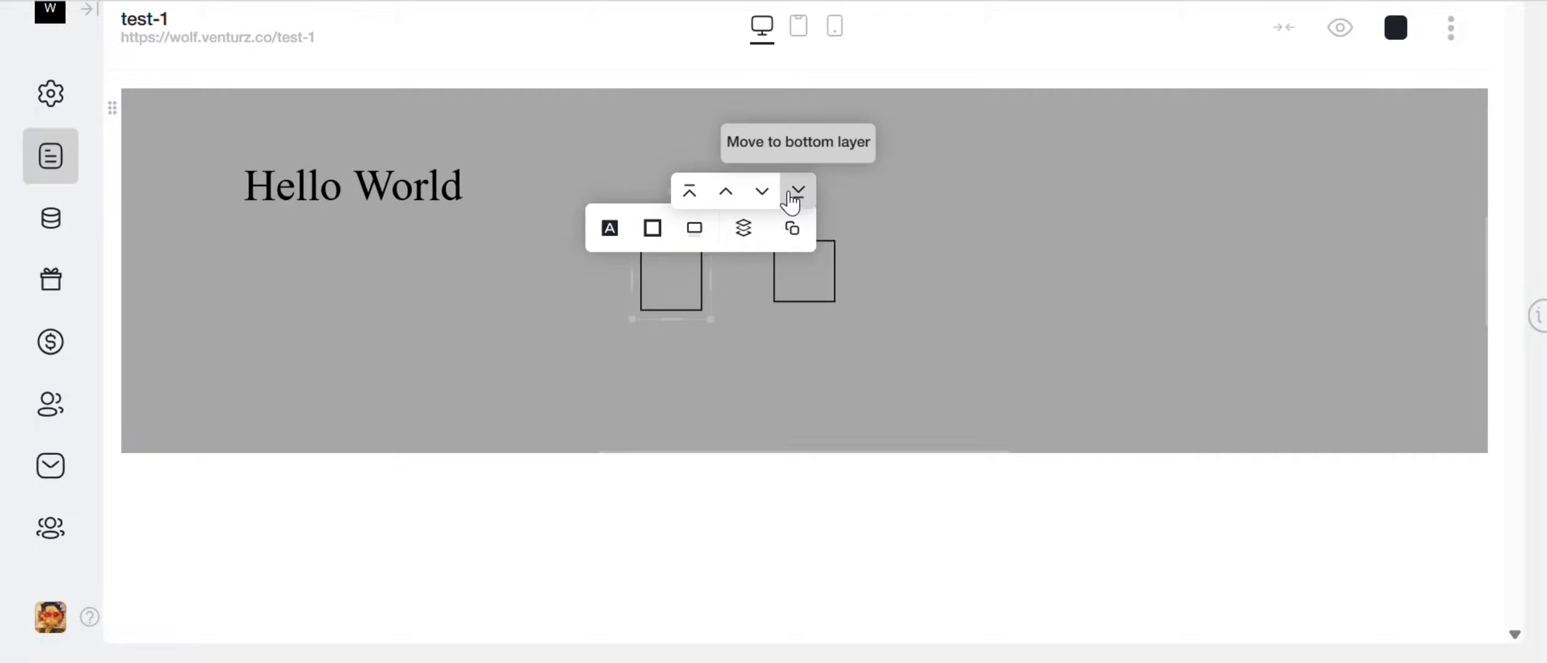
Set the copied square's shadow colour to 806060 and its border colour to white.
click(694, 228)
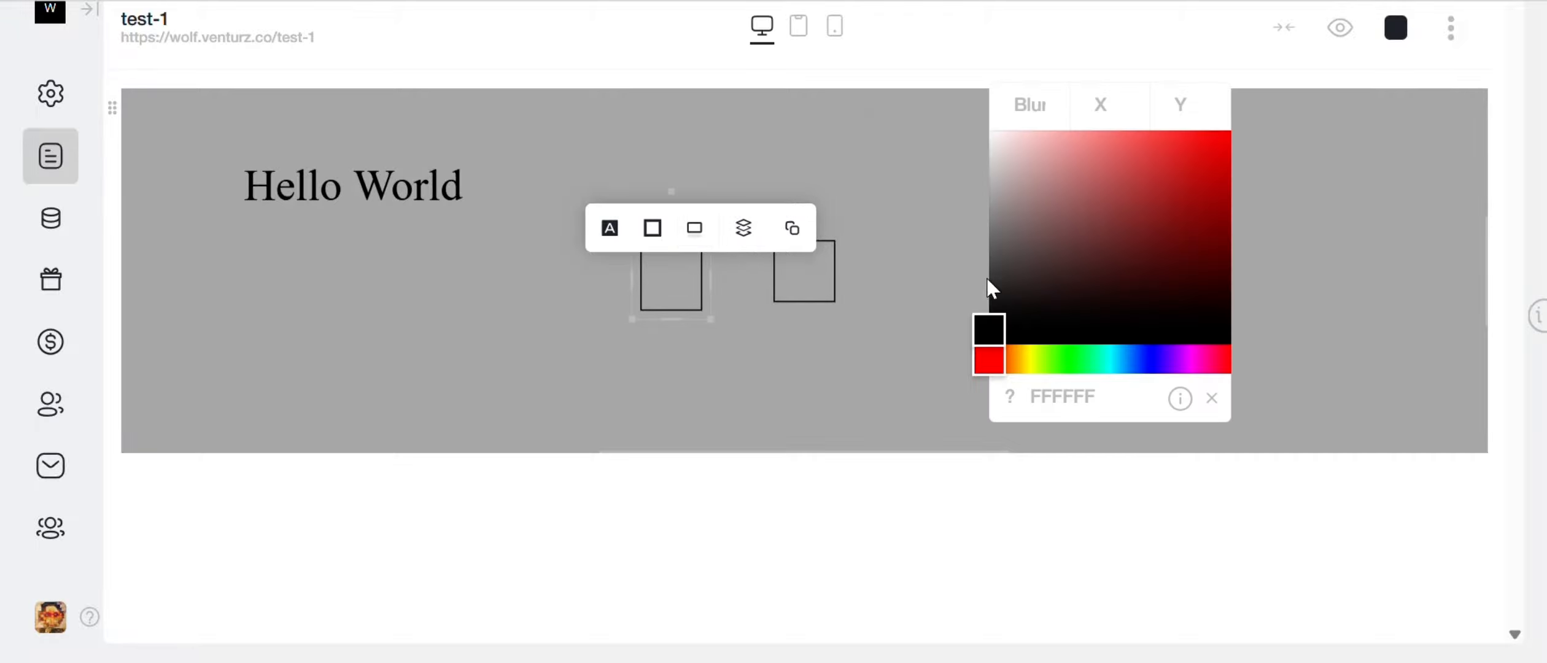
drag(1029, 276, 1049, 230)
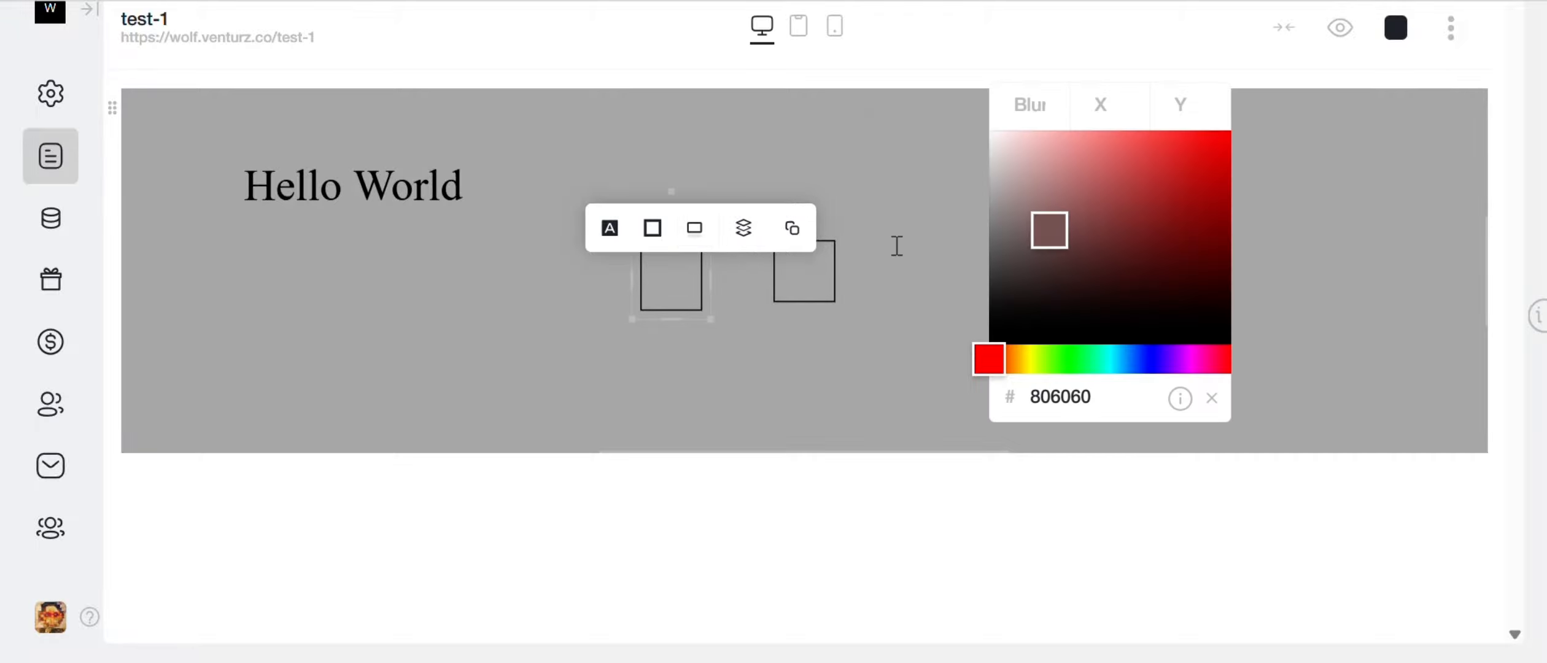
click(653, 228)
click(1035, 178)
mouse_move(1037, 180)
mouse_down()
mouse_move(1015, 140)
mouse_move(1180, 158)
mouse_move(979, 126)
mouse_up()
click(669, 269)
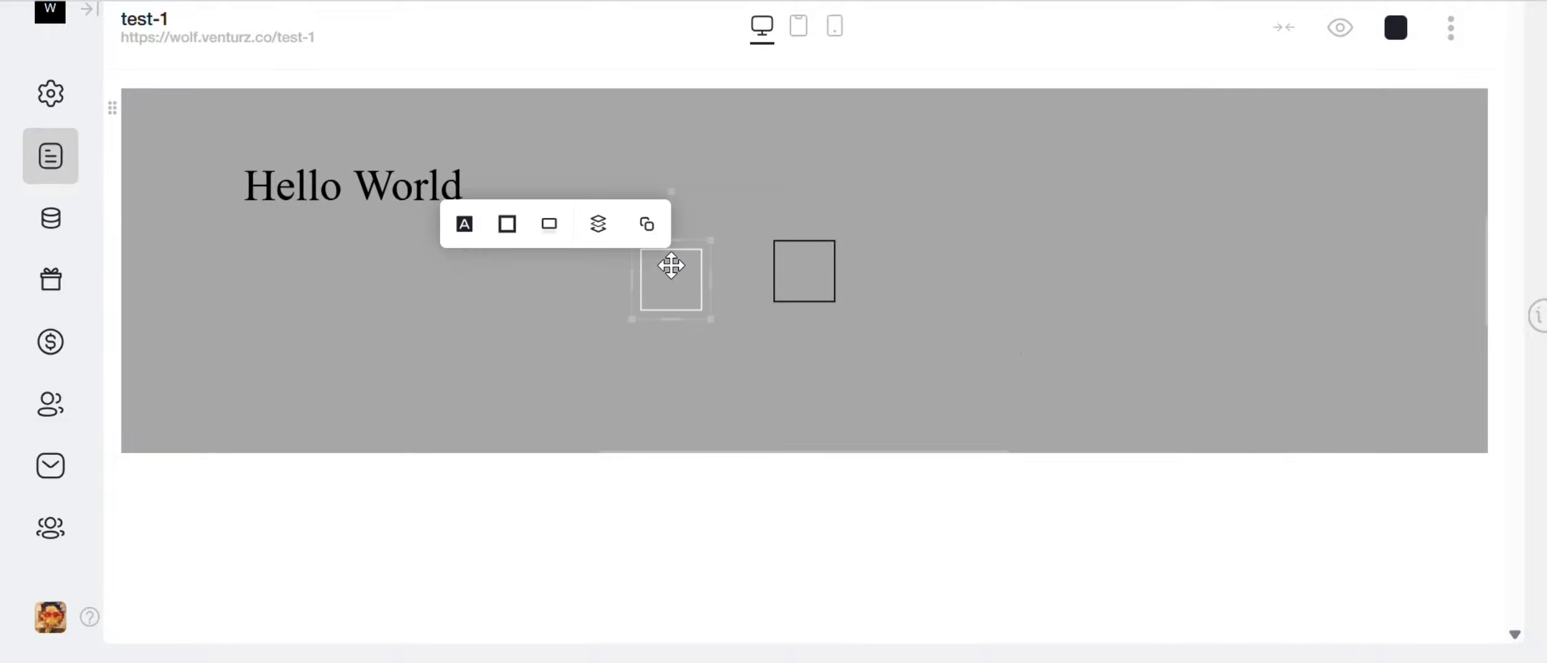
Move both squares further left on the canvas and closer together.
click(464, 224)
click(659, 268)
click(812, 271)
Add a Last updated block on the empty line below the canvas and highlight its text.
click(539, 286)
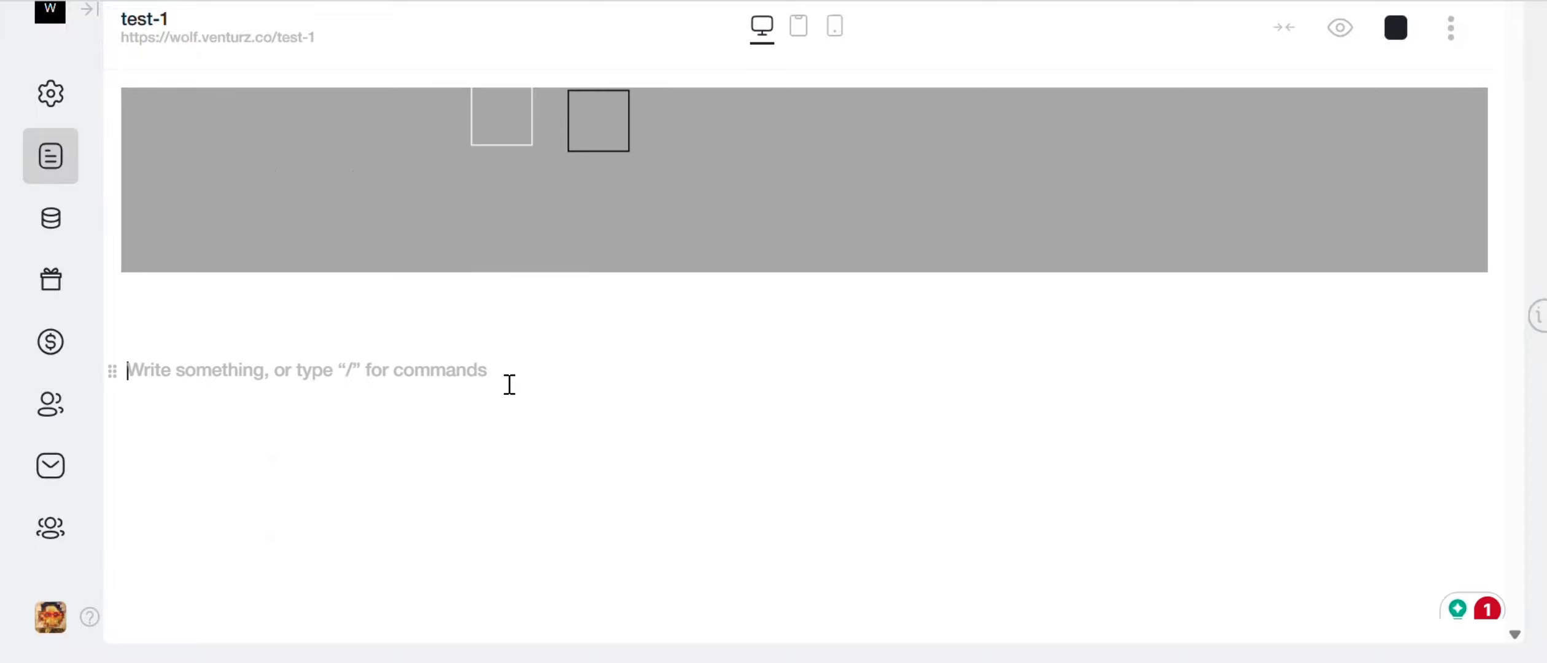
text(/last)
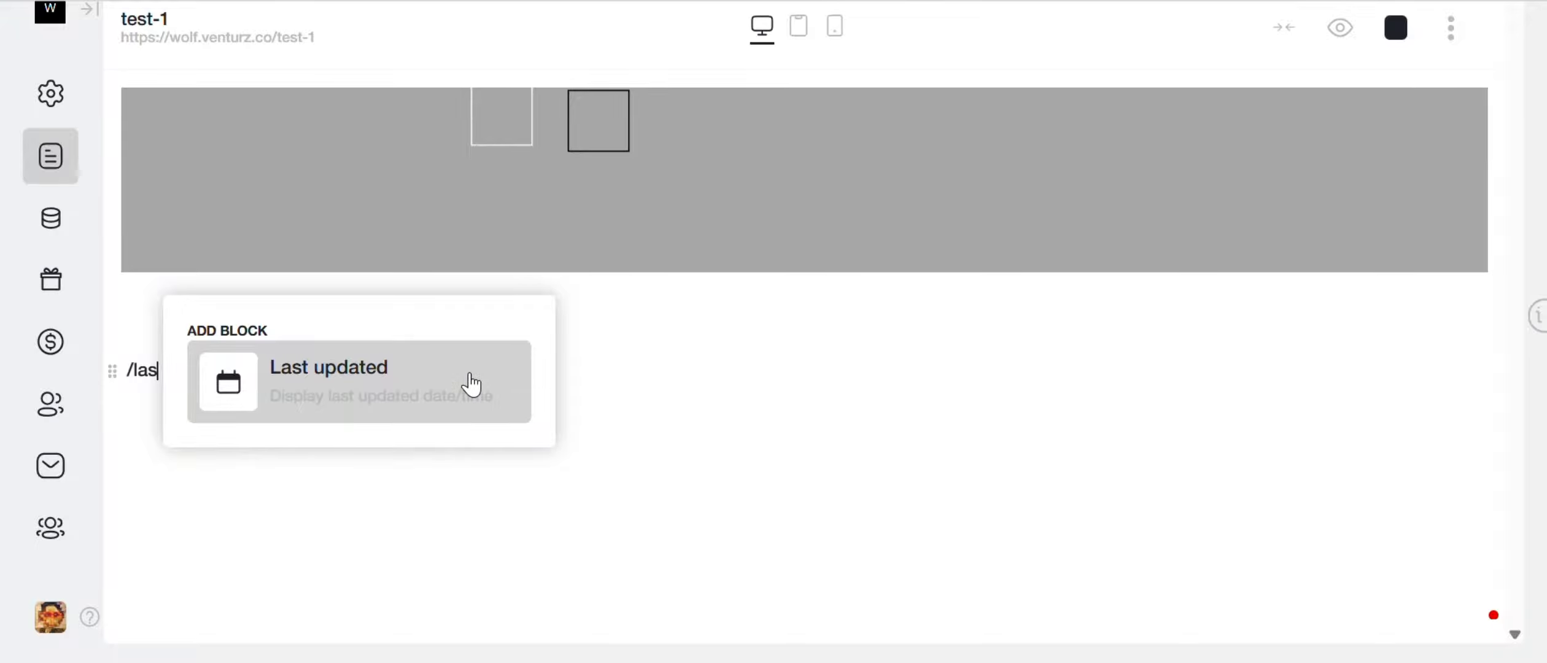
click(369, 369)
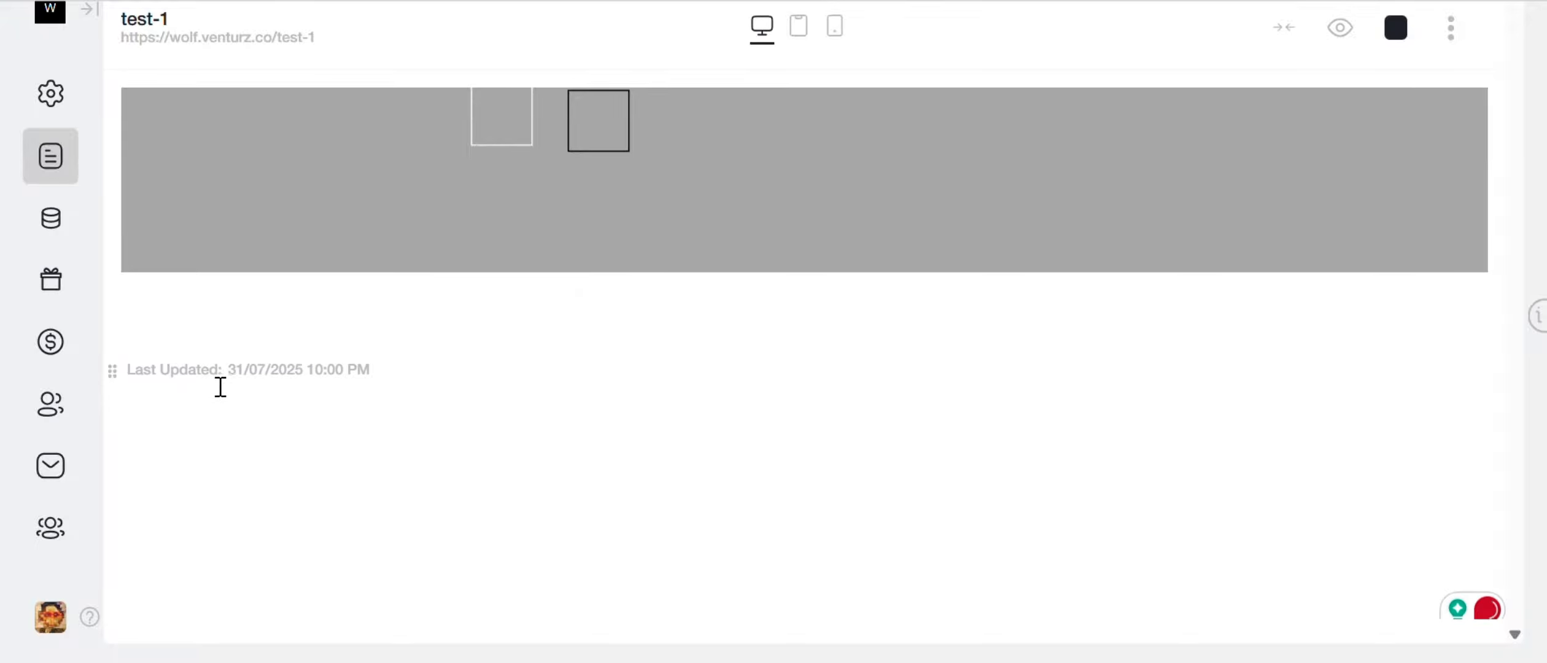
triple_click(356, 373)
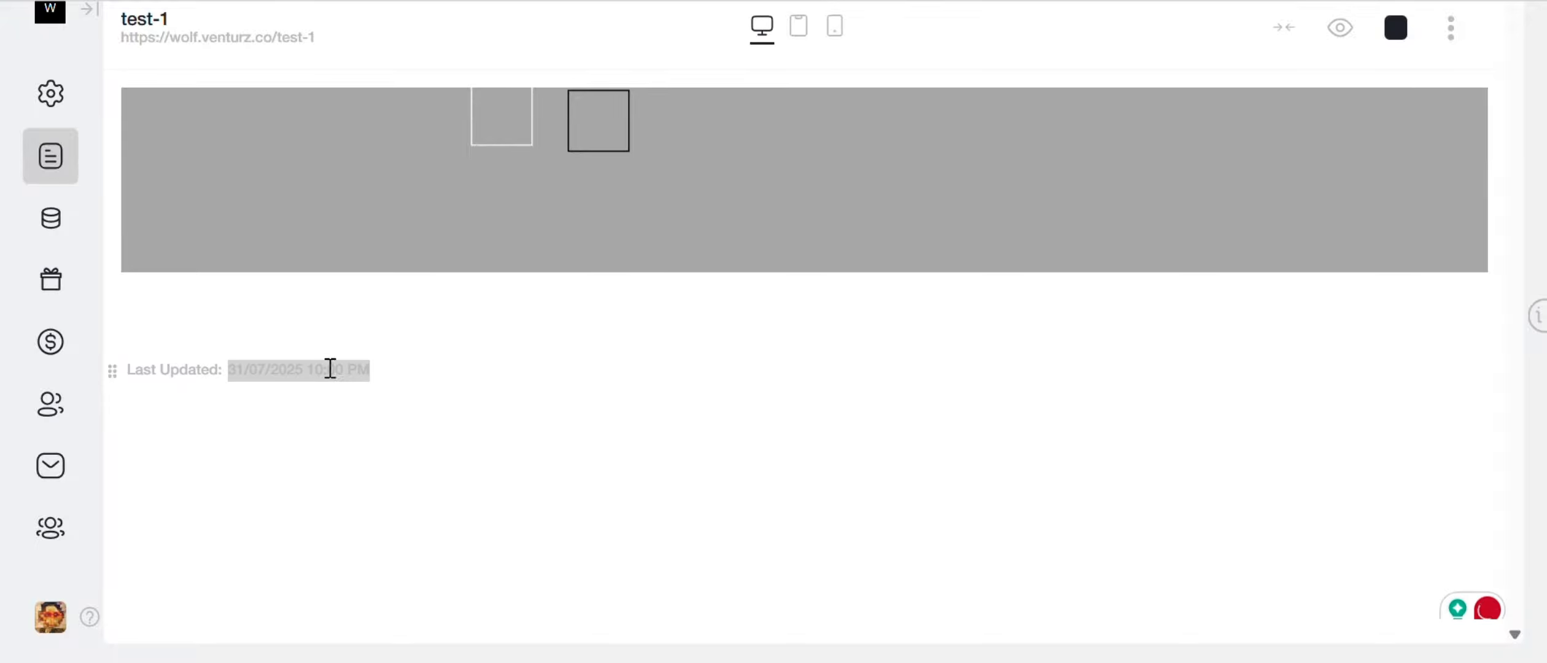
click(410, 361)
drag(372, 366, 124, 359)
click(184, 415)
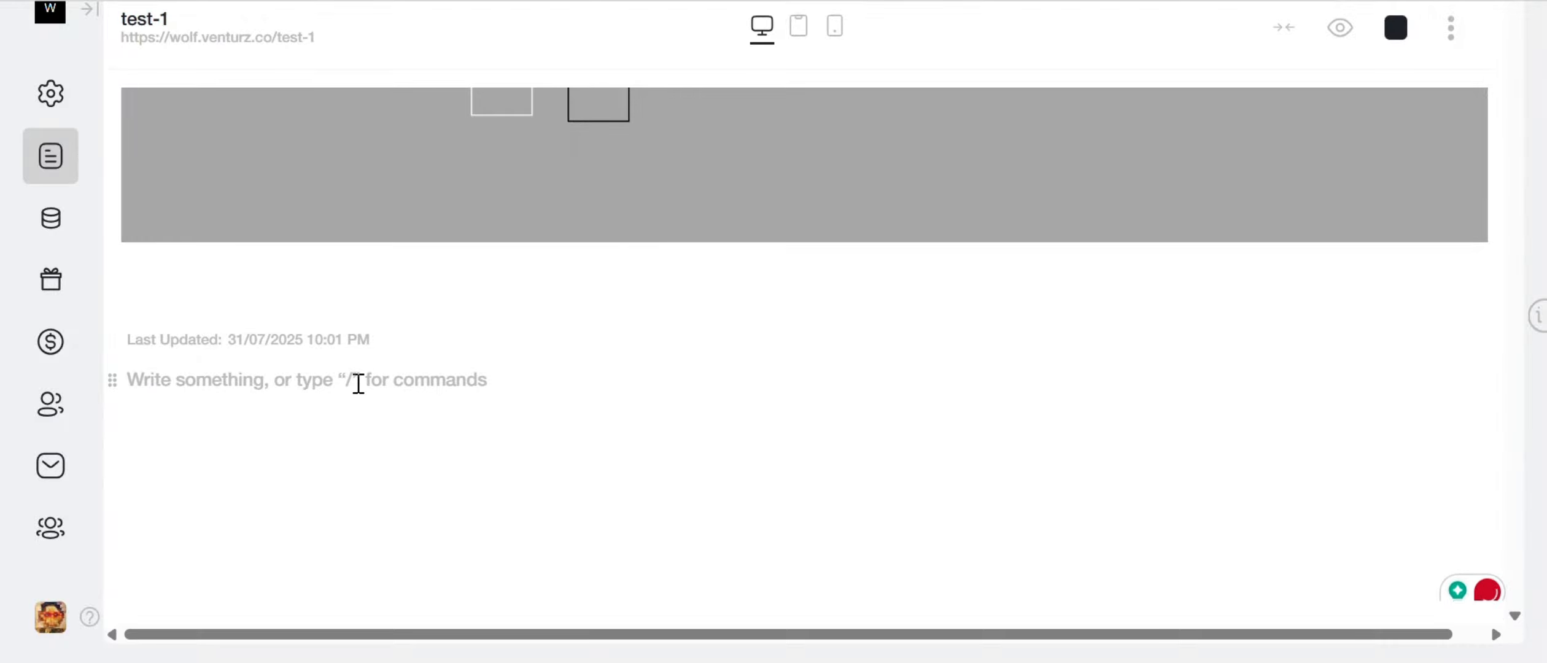
text(/pro)
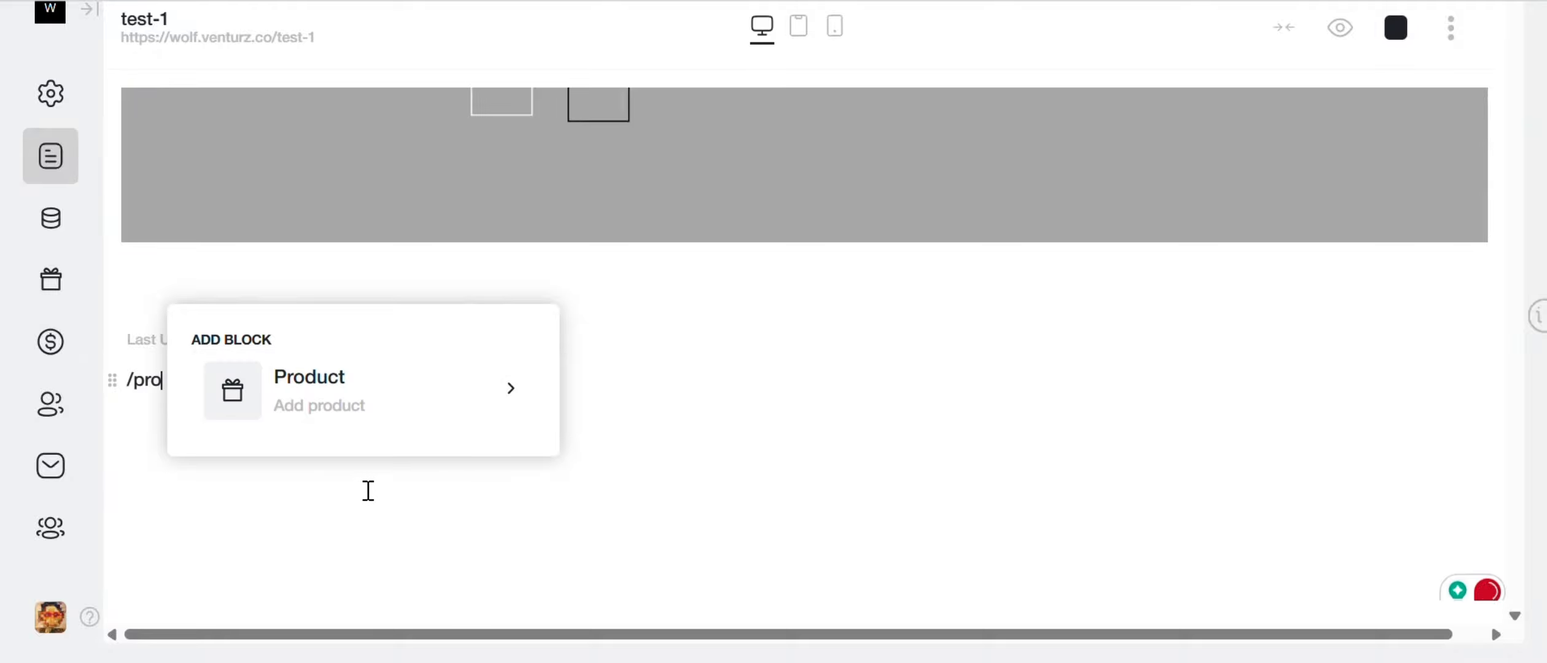
mouse_move(469, 411)
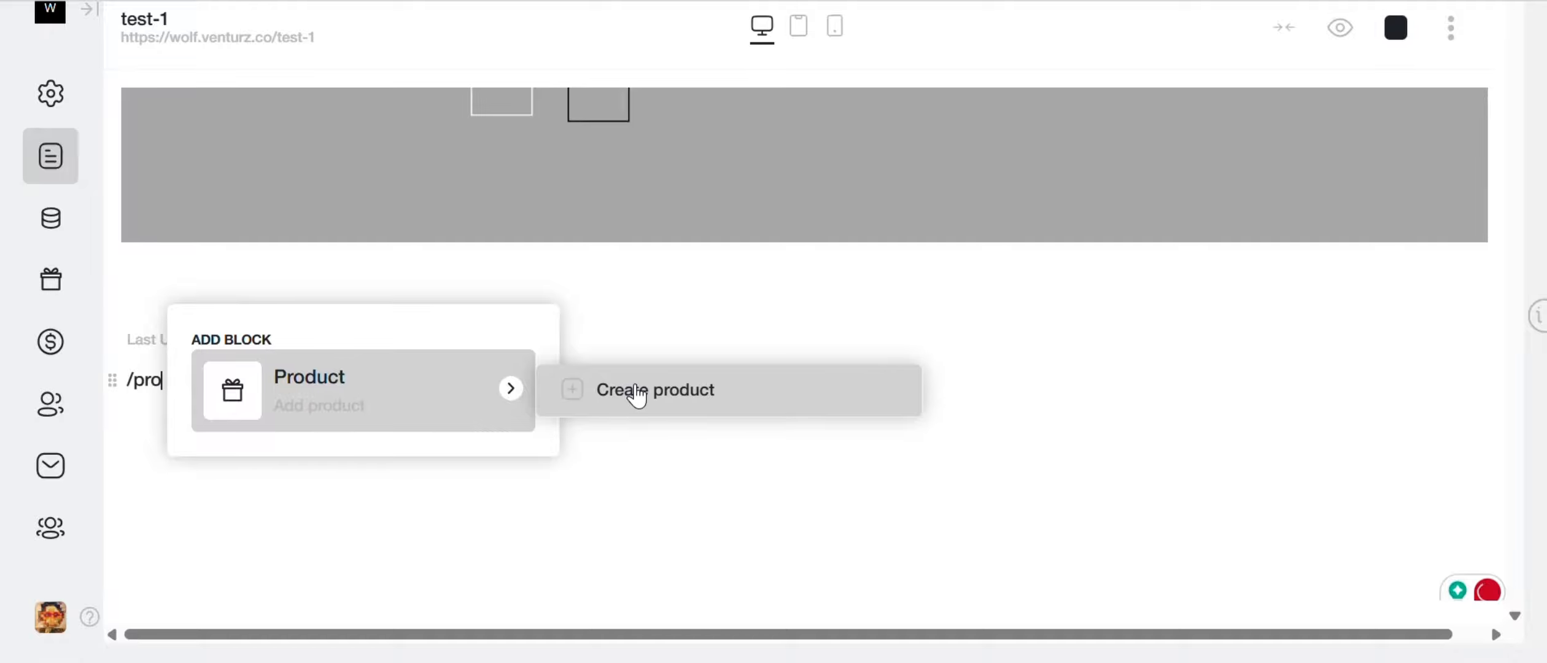
key(BackSpace)
key(BackSpace)
key(BackSpace)
key(BackSpace)
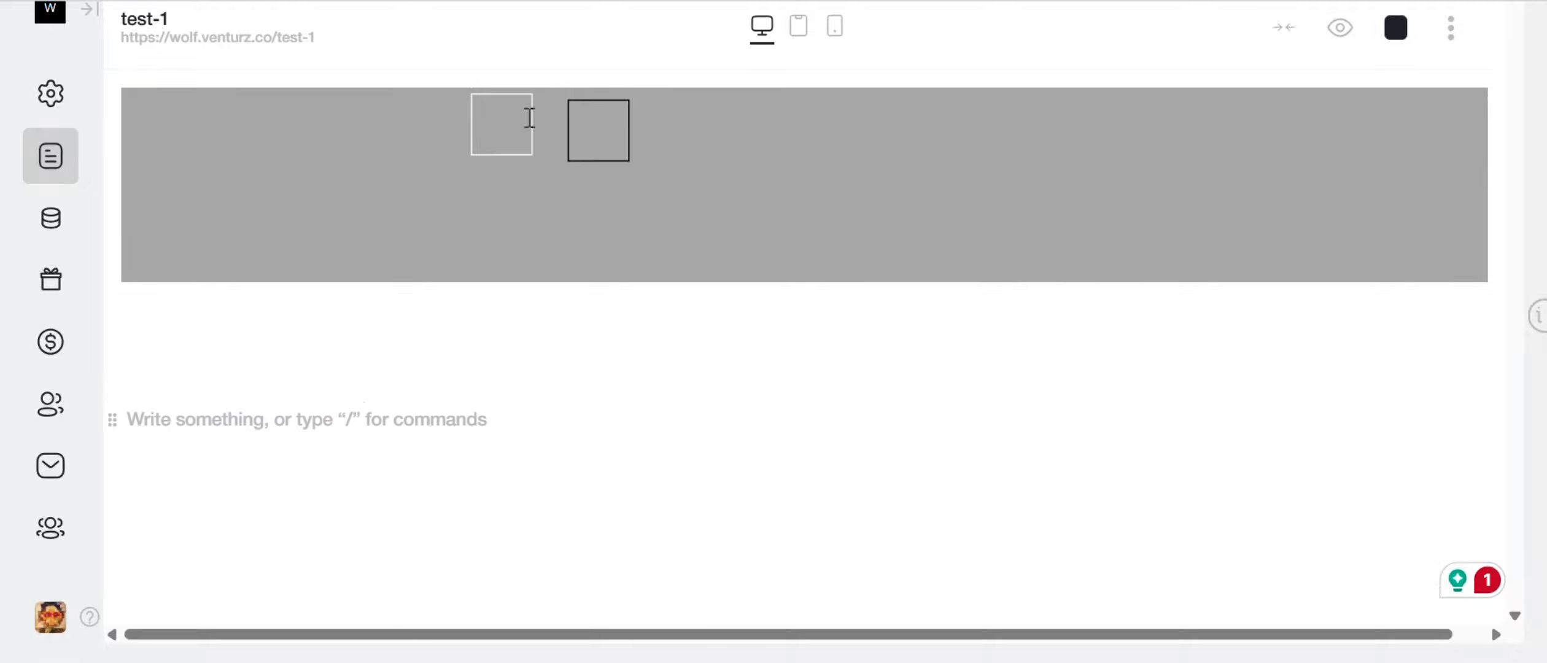
Insert a table below the canvas and fill its three cells with Team, Name and Email.
text(/)
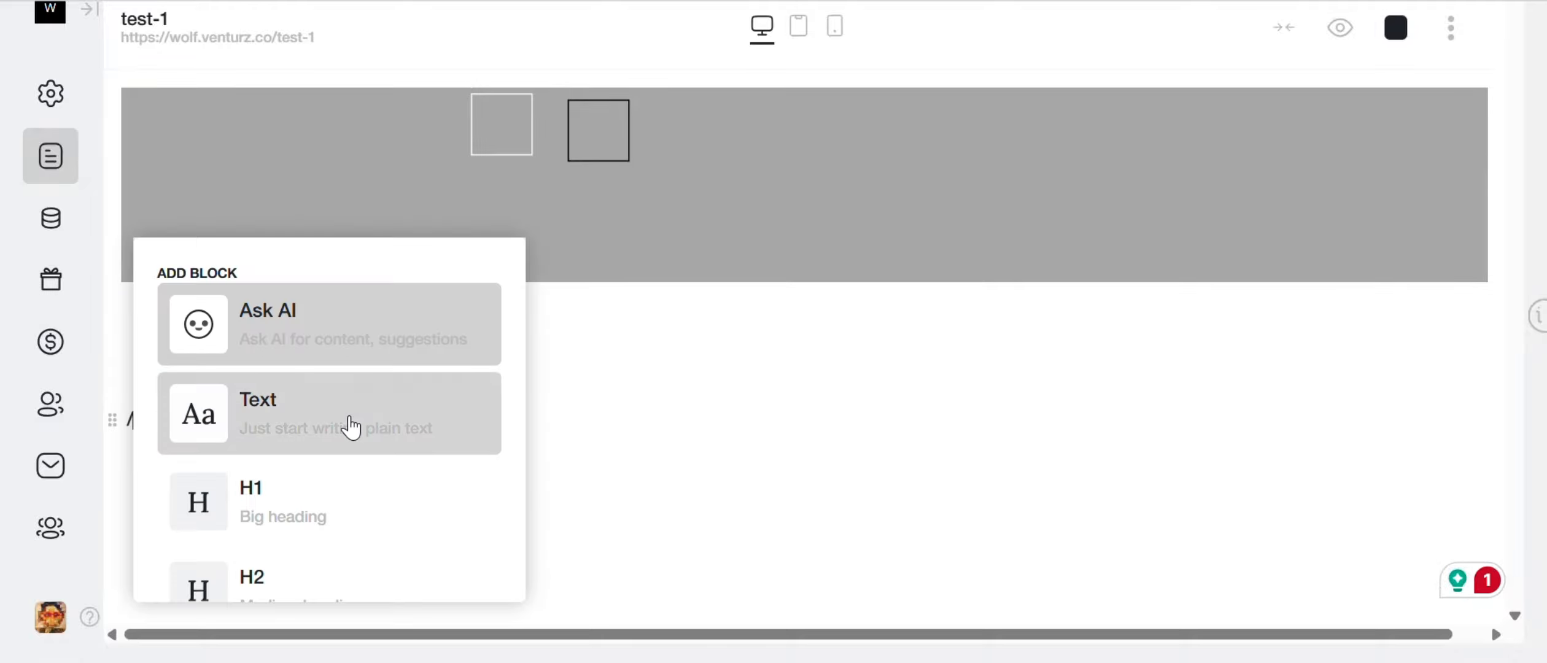
text(tab)
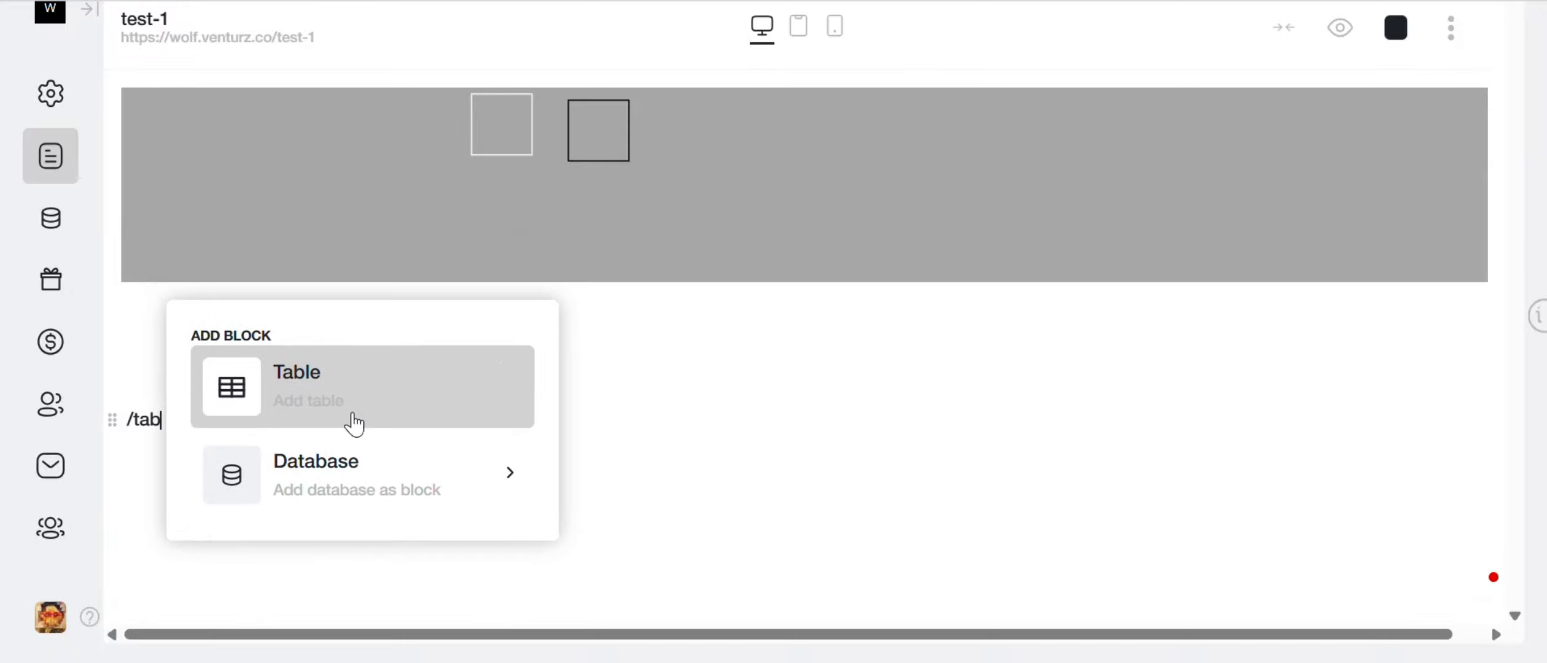
click(354, 422)
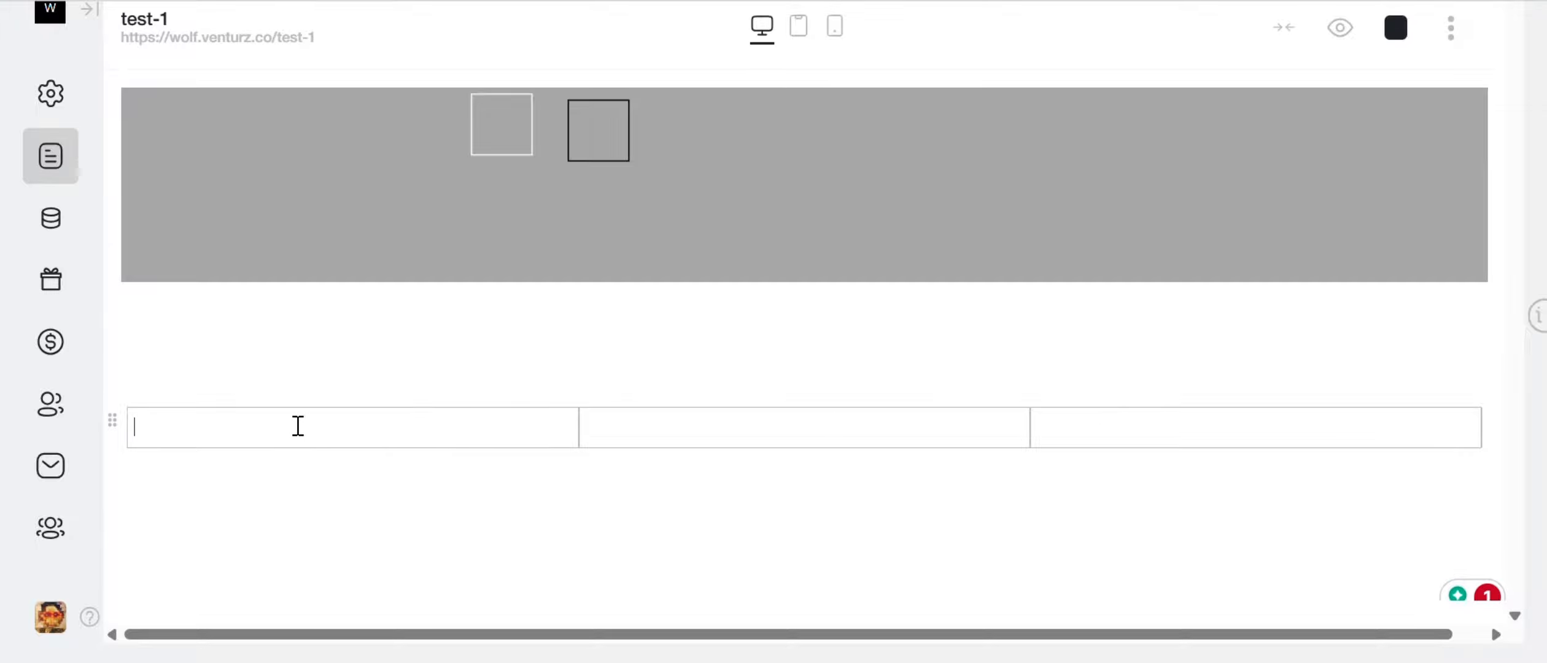
text(Team)
key(Tab)
text(Name)
key(Tab)
text(Email)
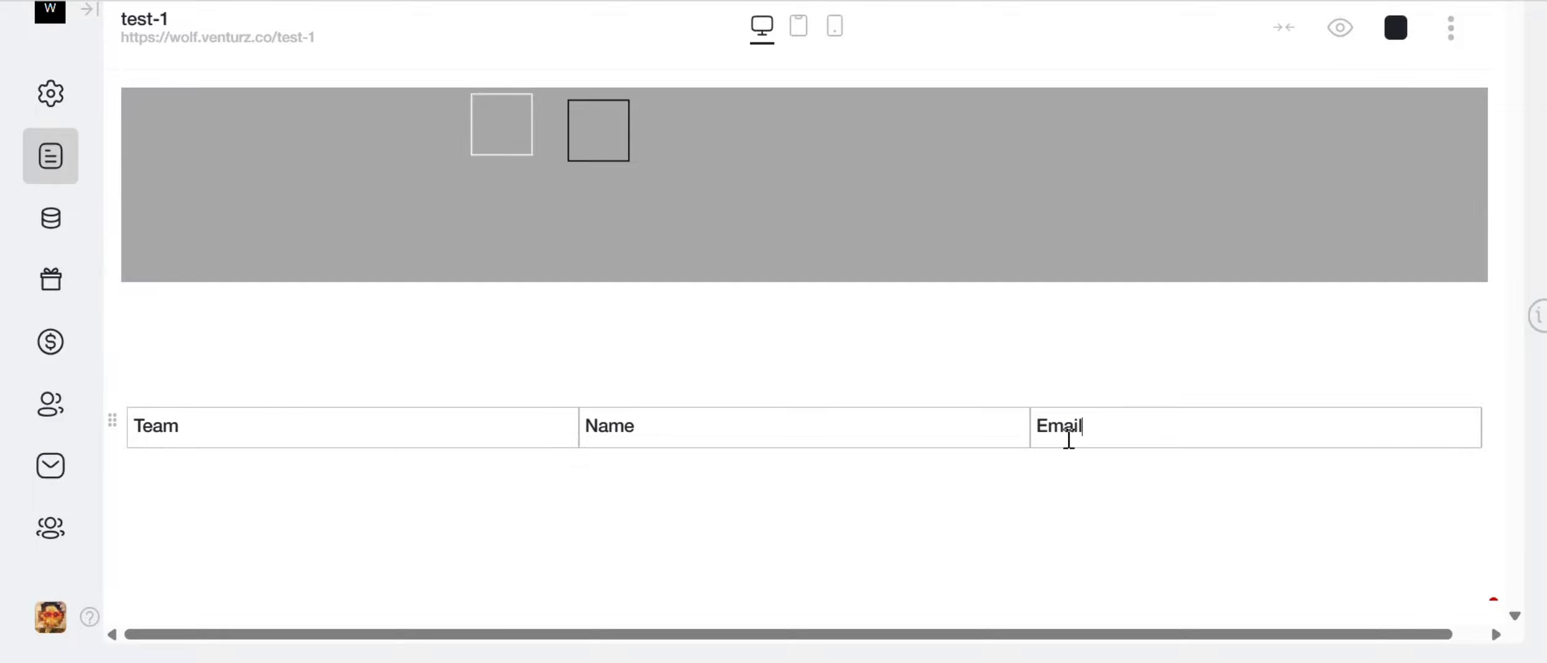
key(Tab)
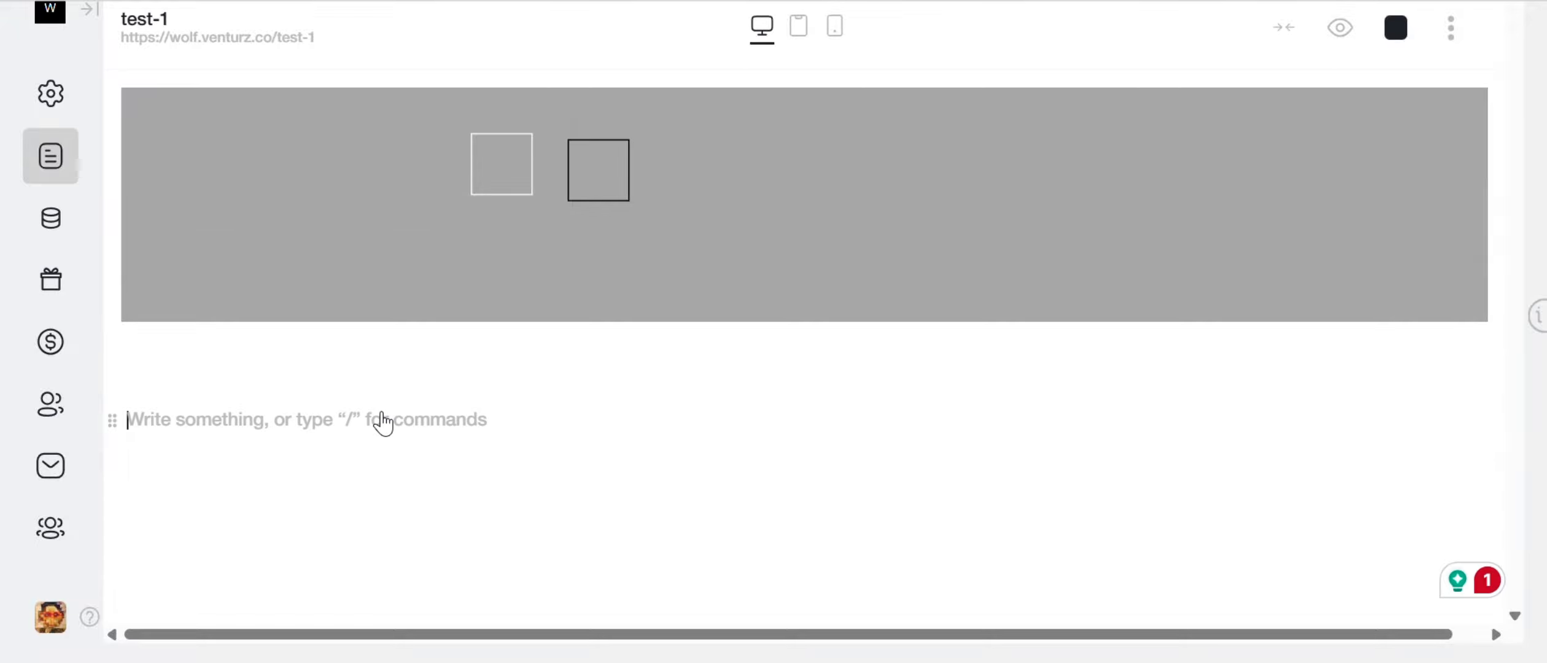
Add a Member calendar block for the listed team member on the empty line below the canvas.
text(/mem)
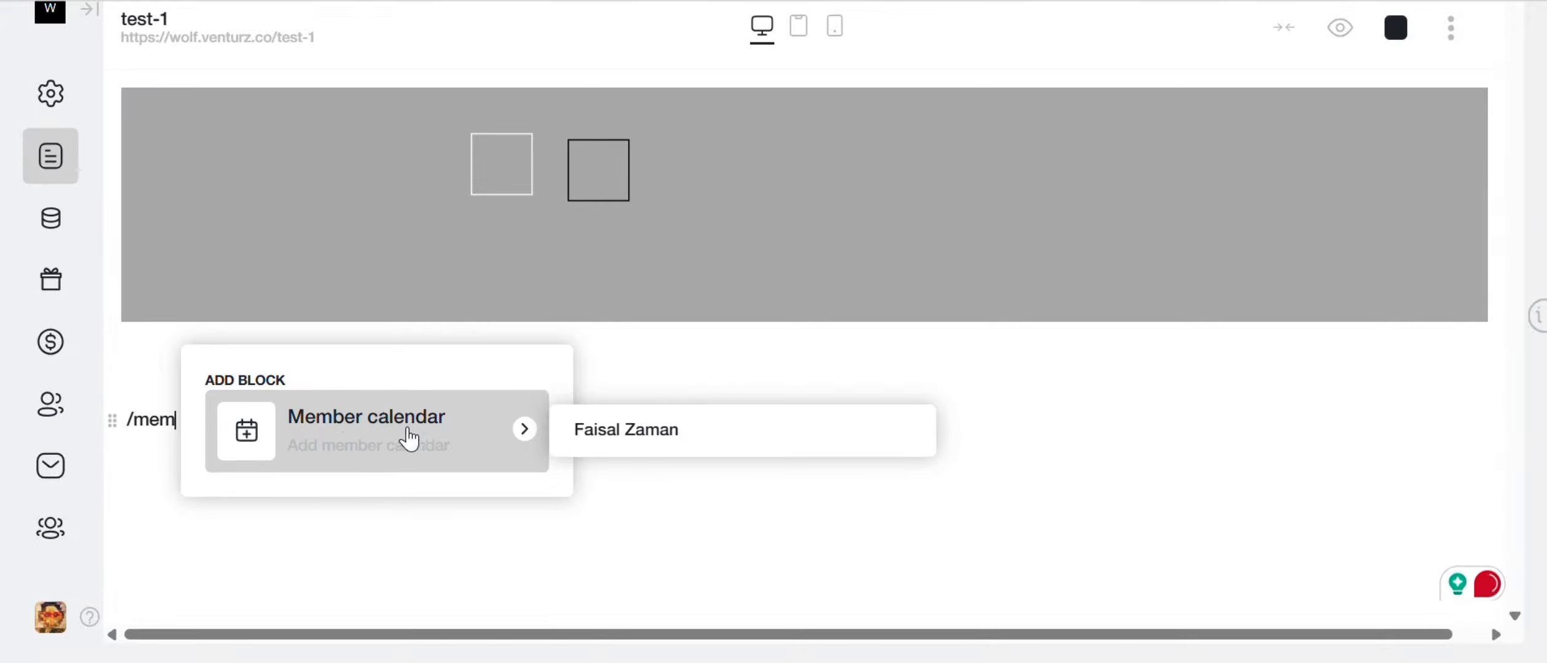
click(608, 431)
scroll(670, 431, down, 3)
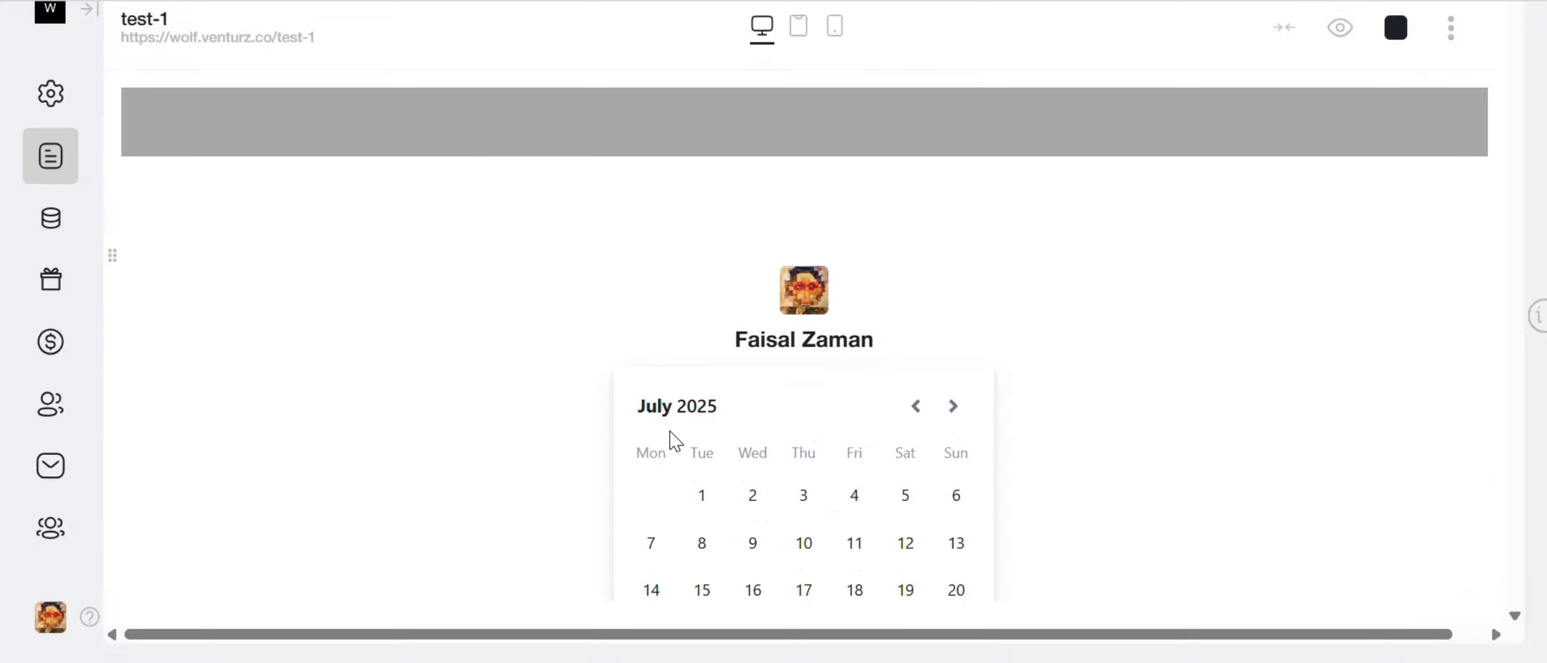
scroll(671, 433, down, 6)
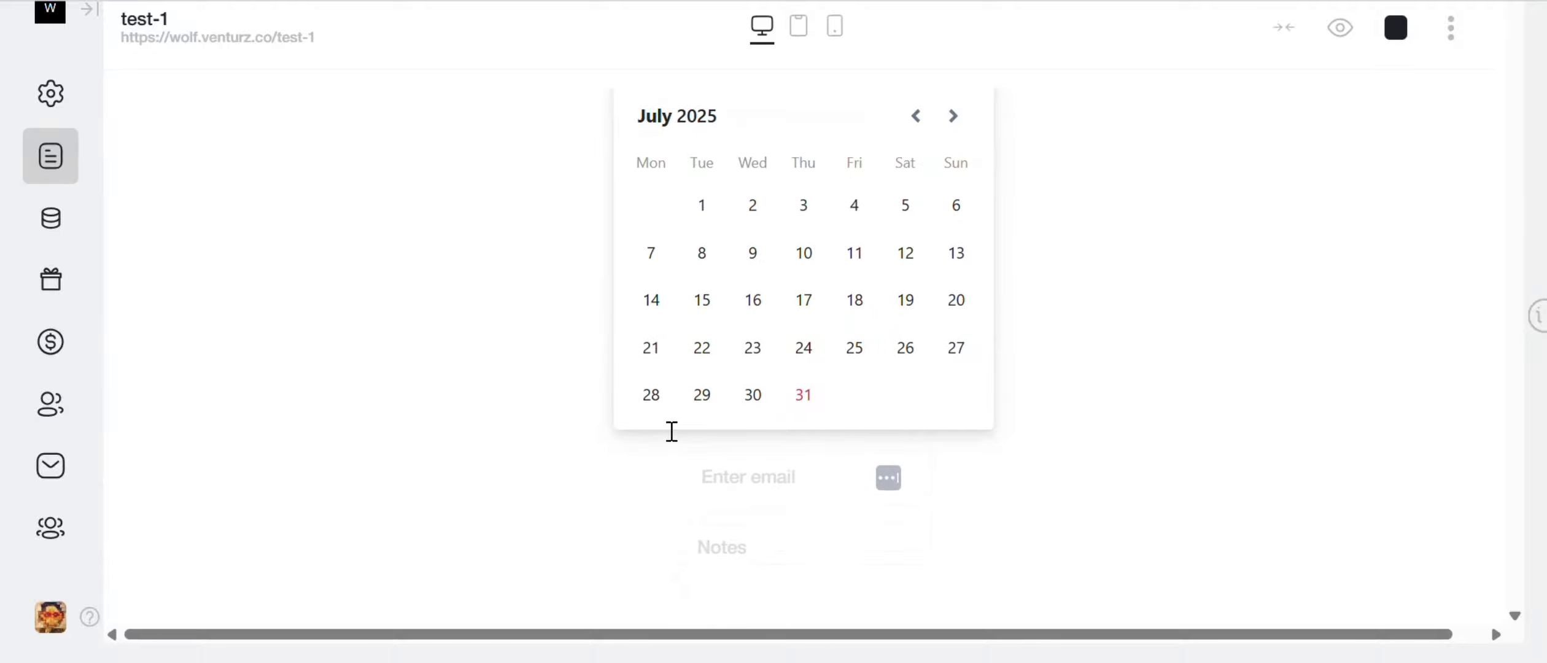
scroll(792, 414, up, 7)
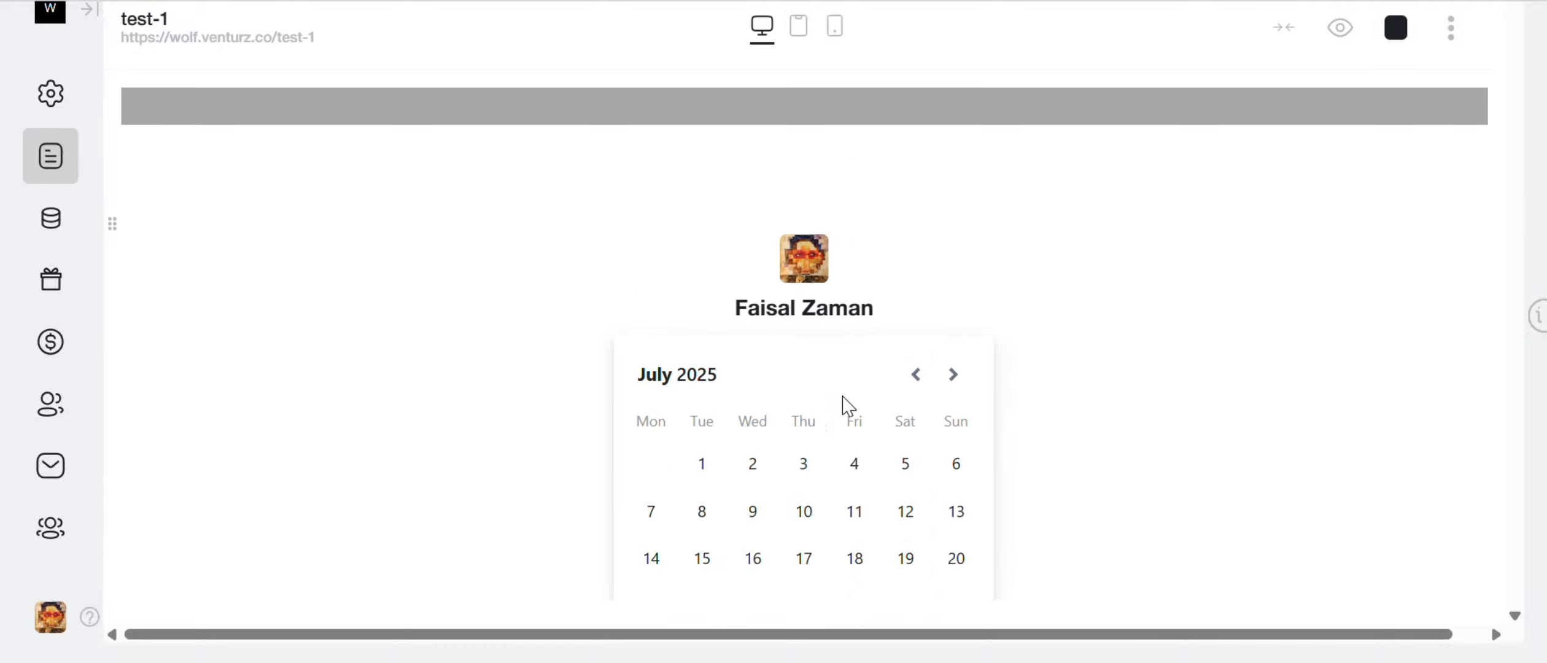
Select 2 July 2025 in the member calendar and look over the appointment fields beneath it.
scroll(767, 448, down, 1)
click(754, 353)
scroll(760, 356, down, 5)
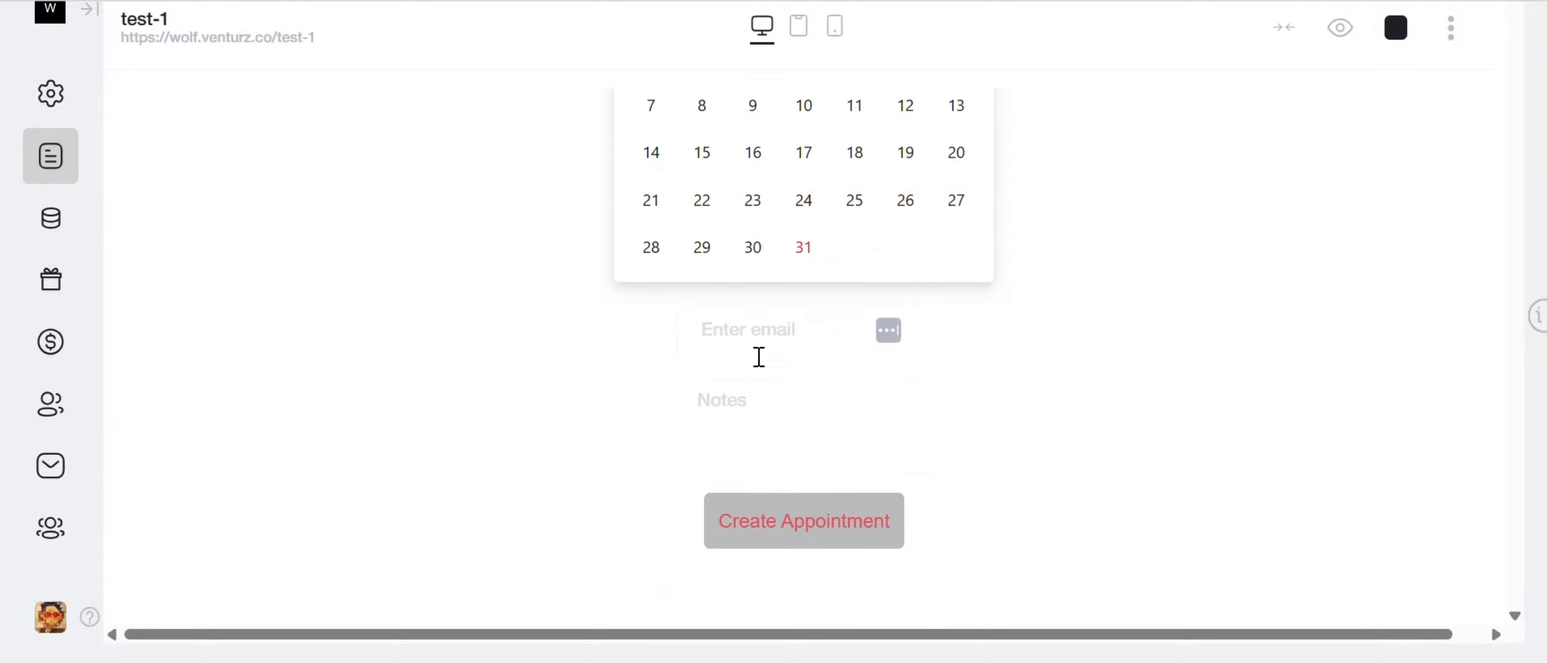
scroll(797, 338, up, 2)
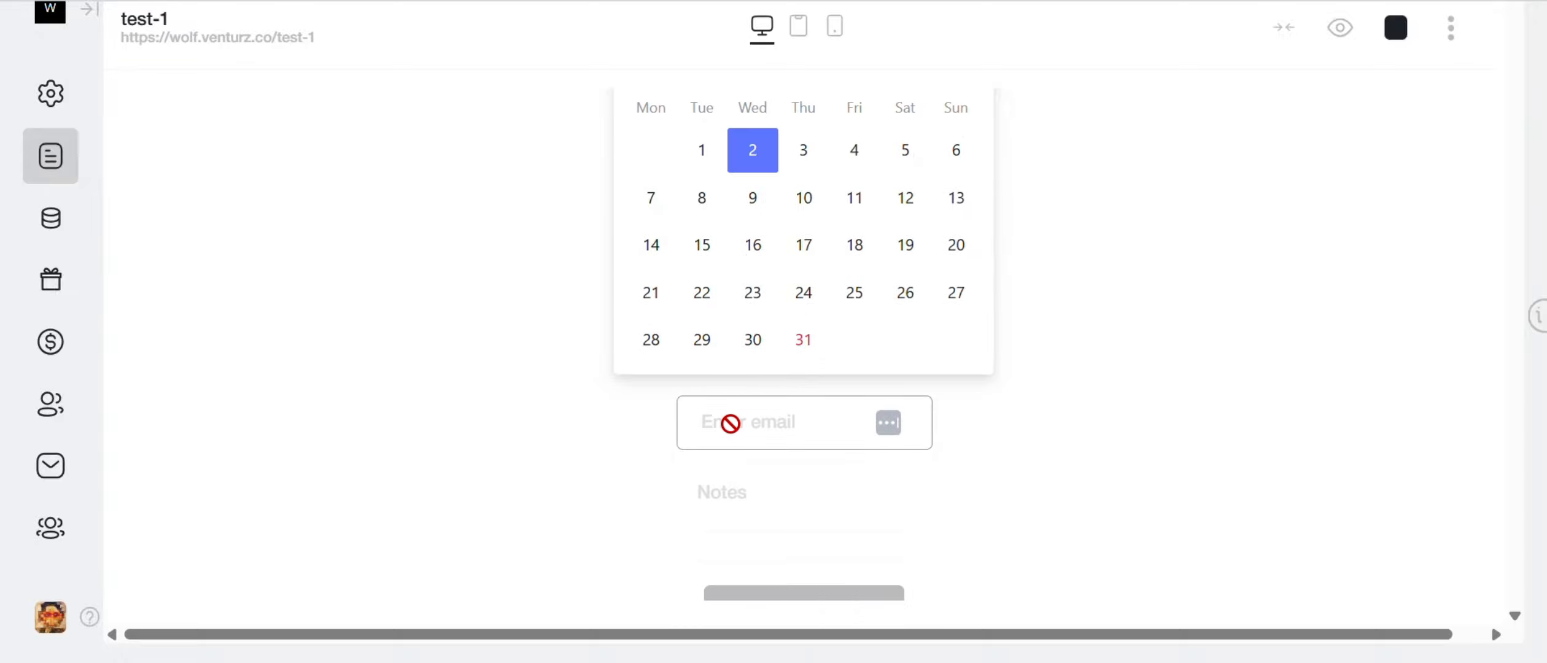
scroll(718, 494, down, 1)
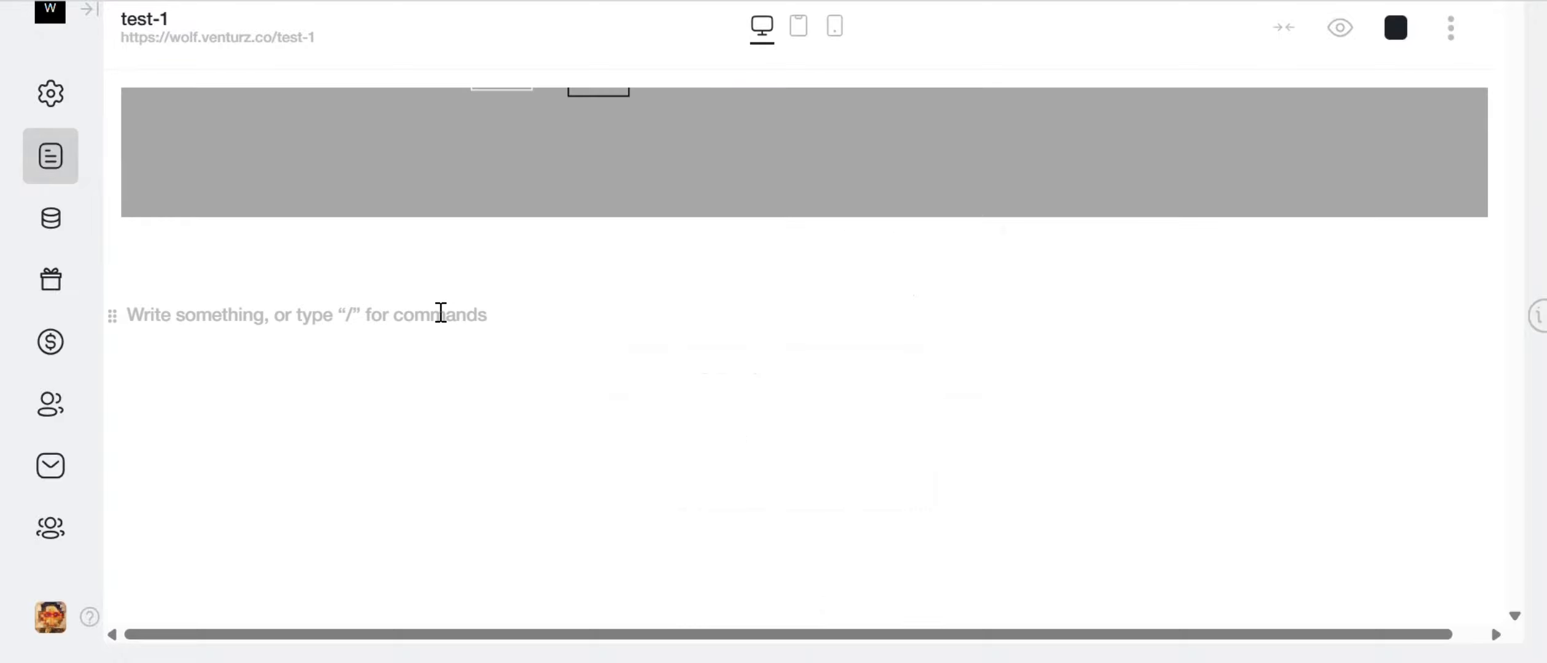
Add an Author block on the empty line below the canvas.
text(/)
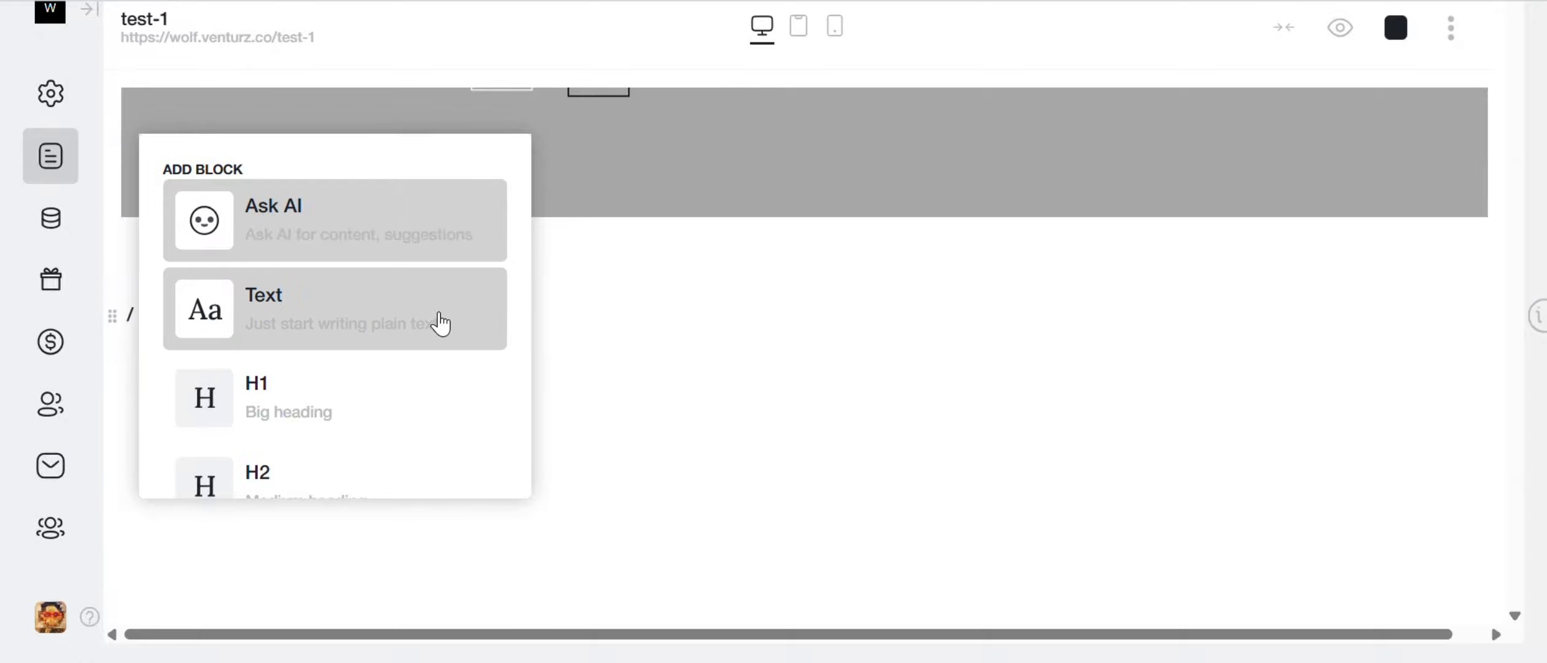
text(auth)
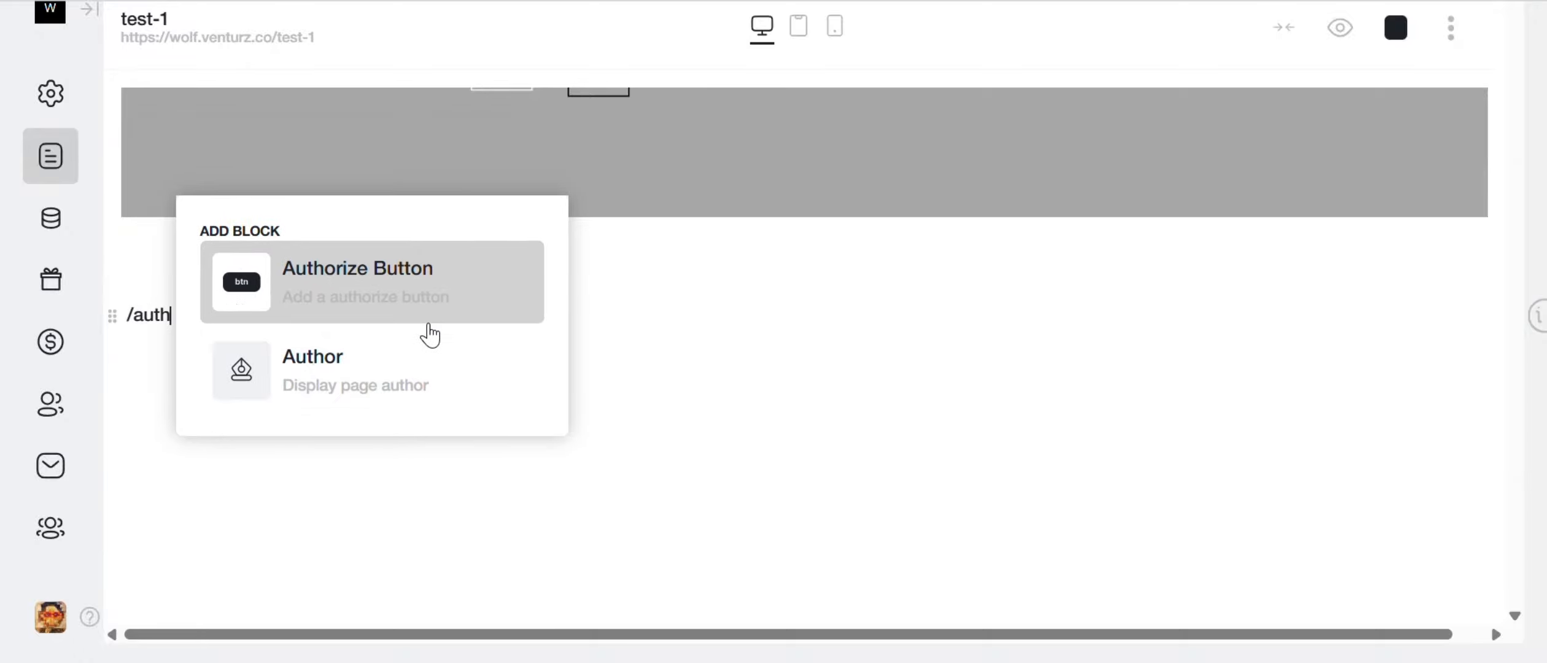
click(345, 388)
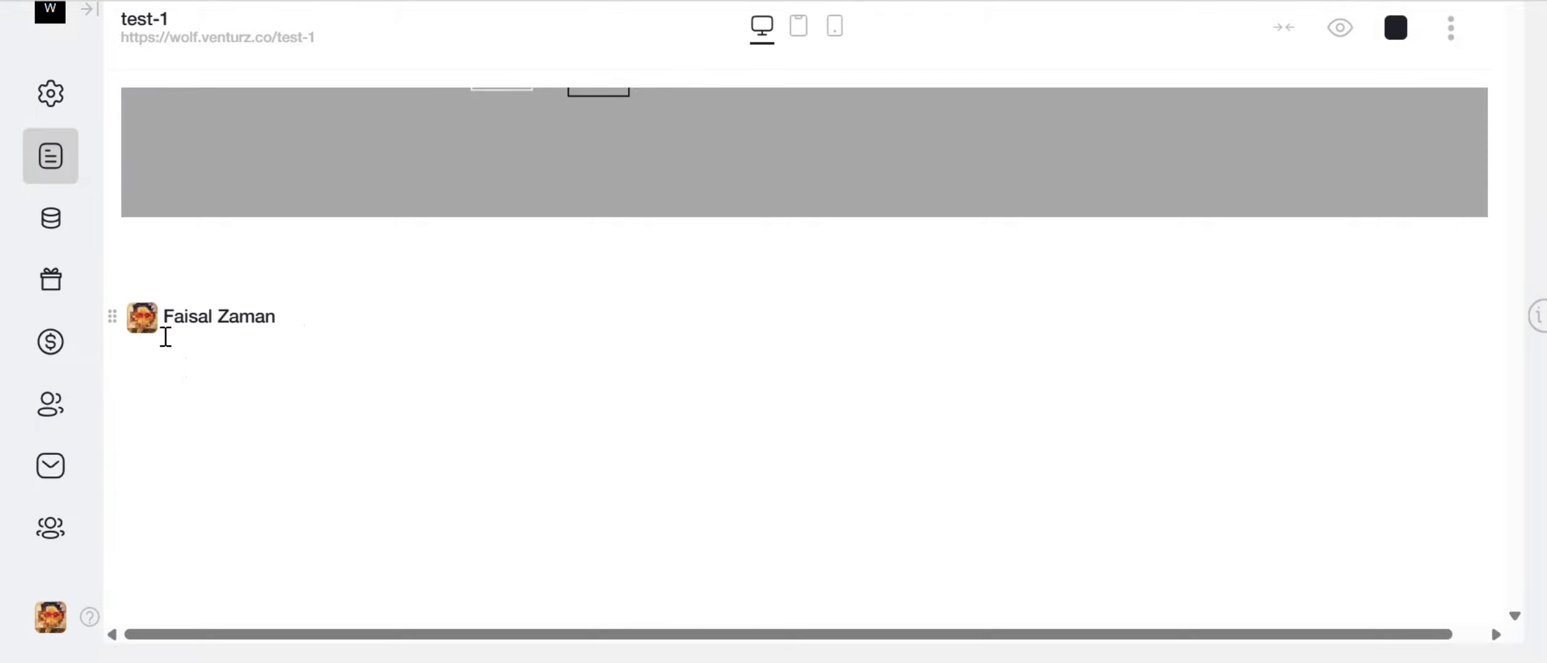
Review the style options in the author block's settings and return to the empty line below the block.
click(112, 317)
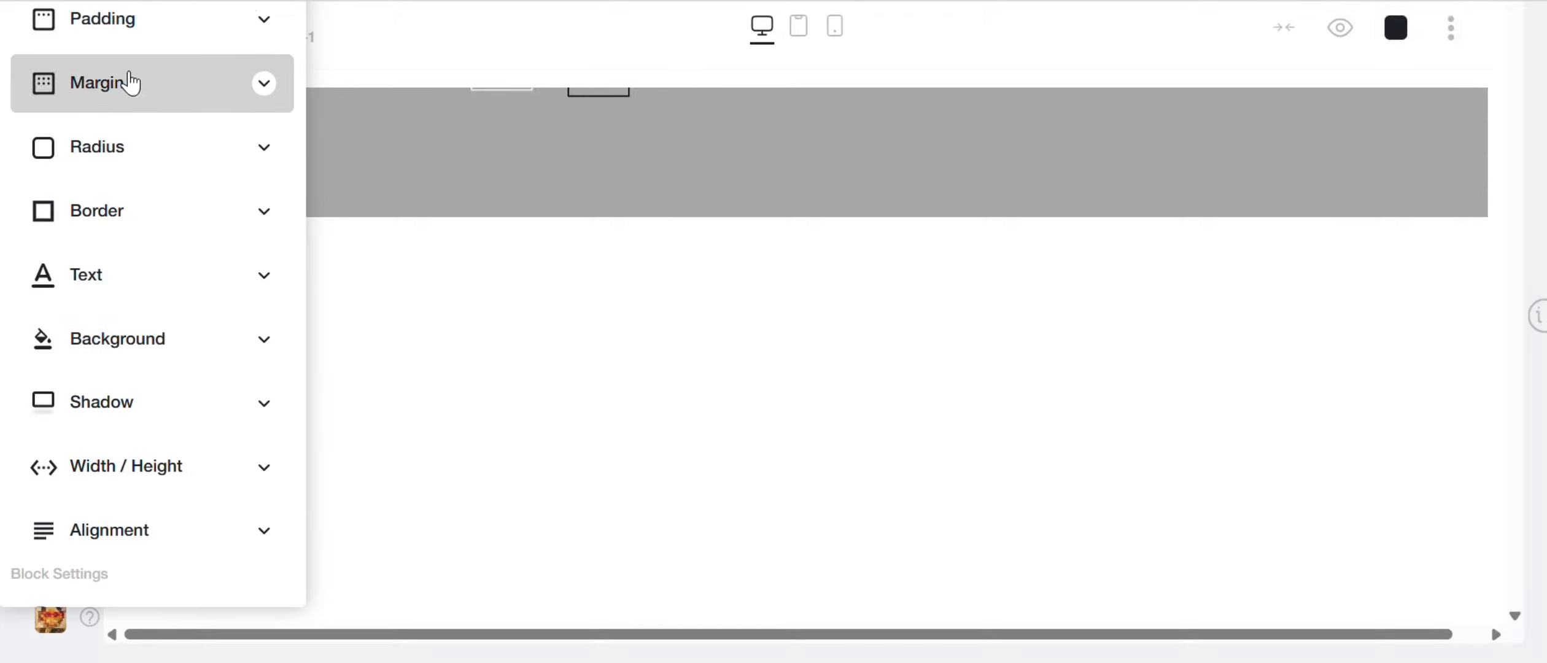
scroll(141, 245, down, 3)
scroll(159, 248, up, 3)
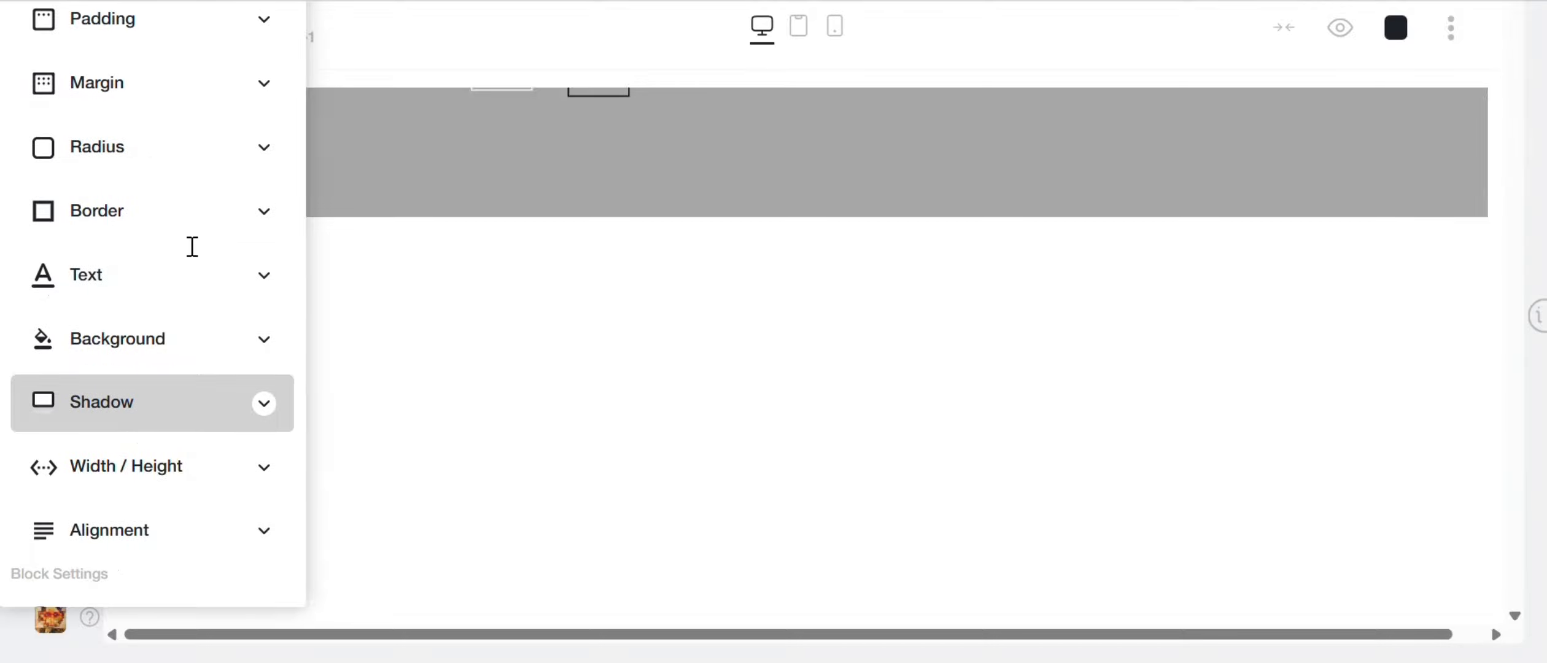
click(430, 359)
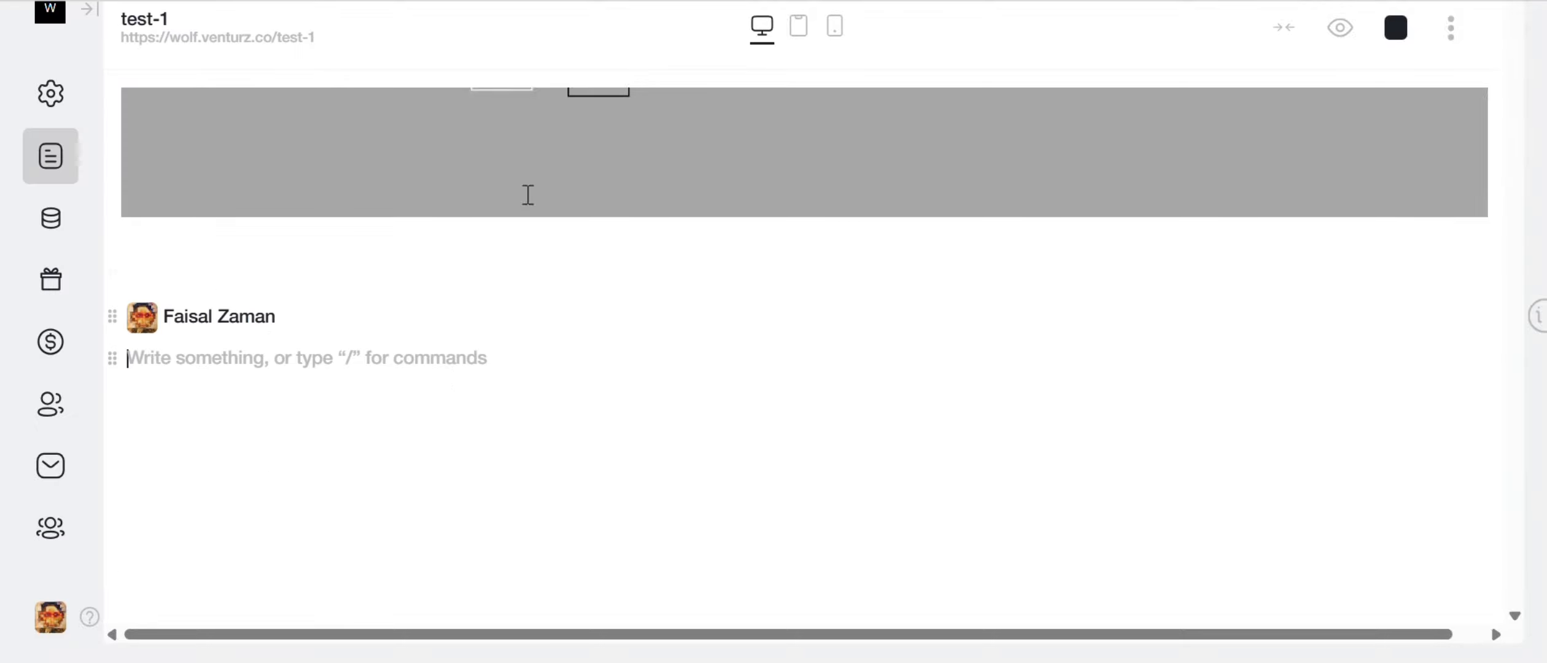
Insert a Database block using the Form - 8 collection a few empty lines below the author block.
key(Return)
key(Return)
key(Return)
key(Return)
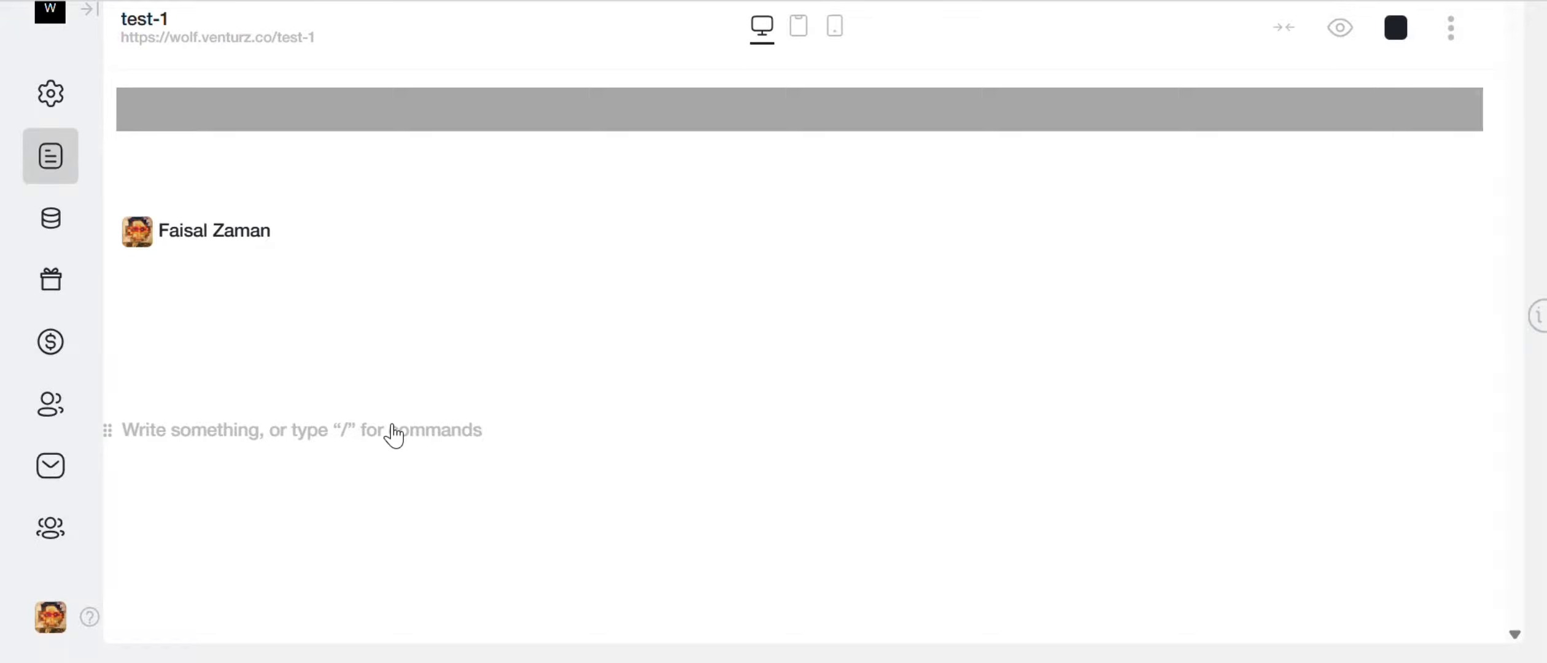
text(/)
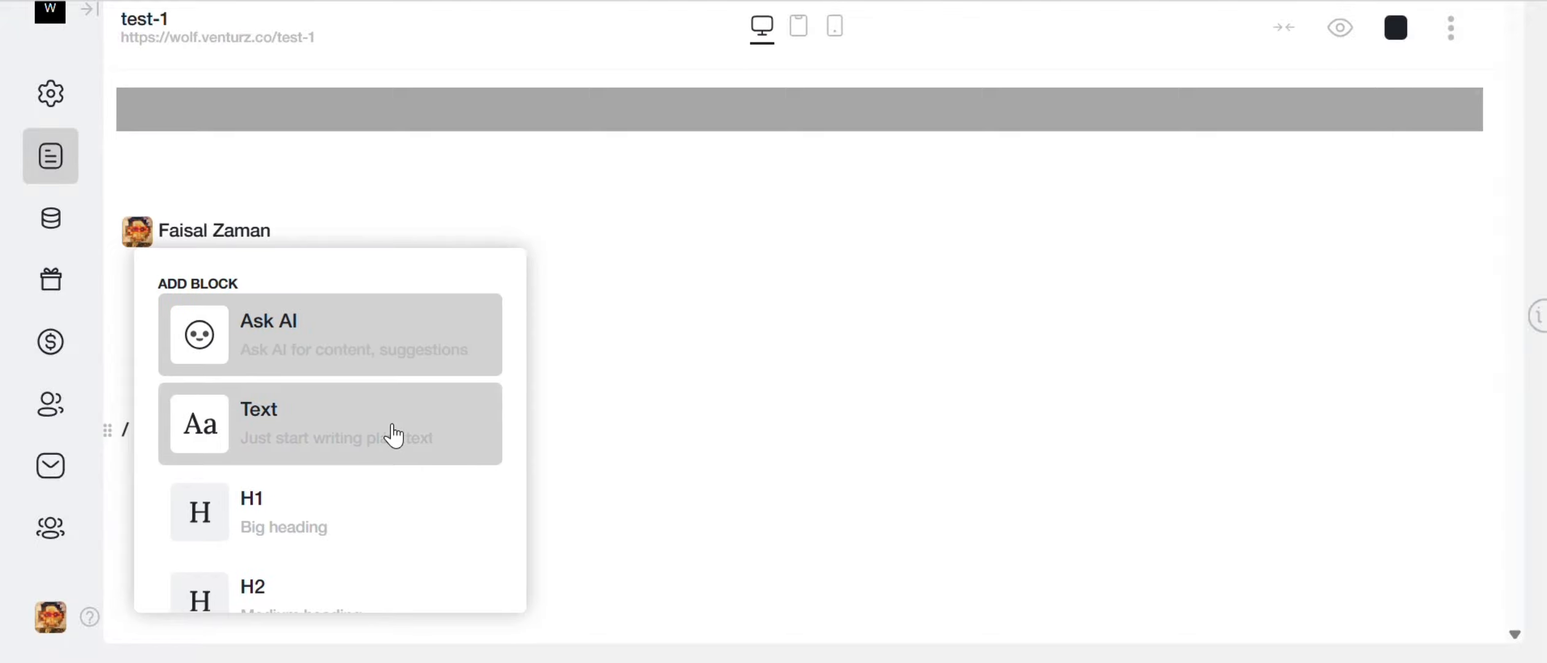
text(da)
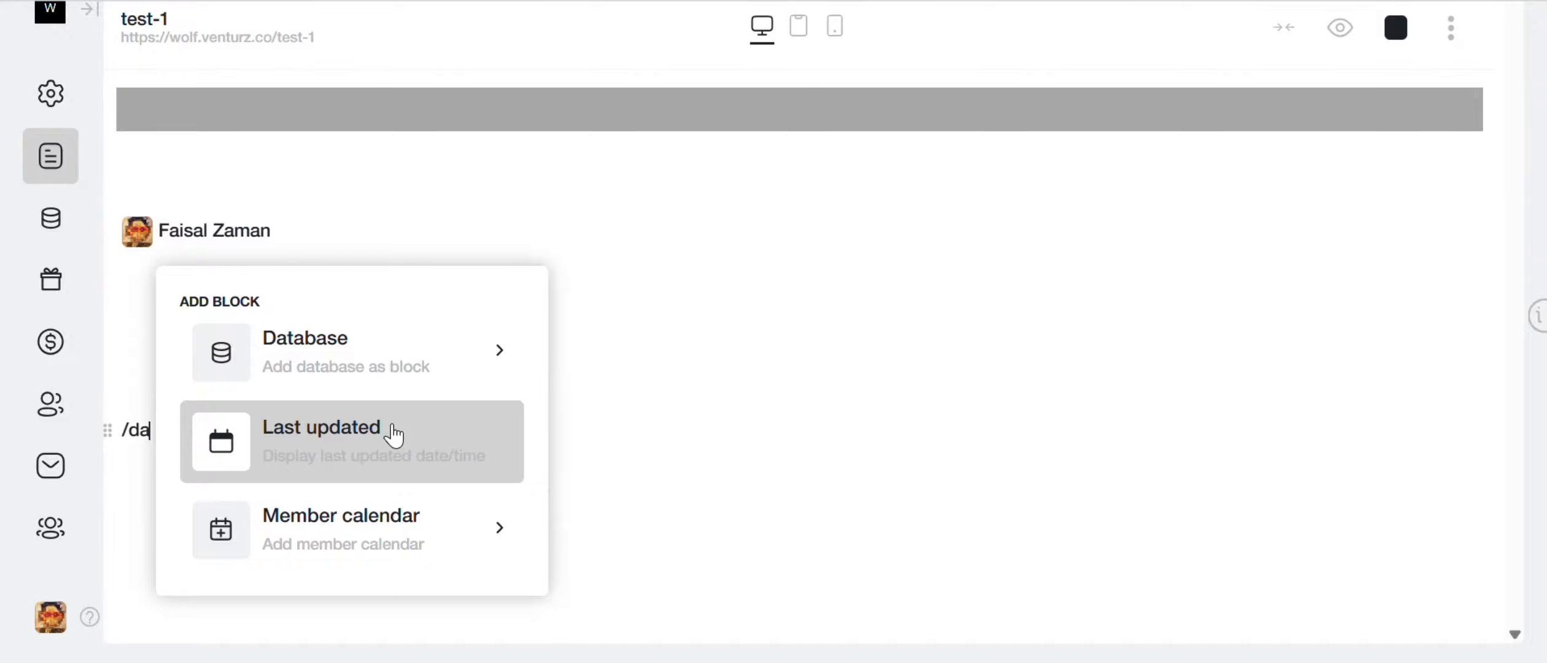
text(ta)
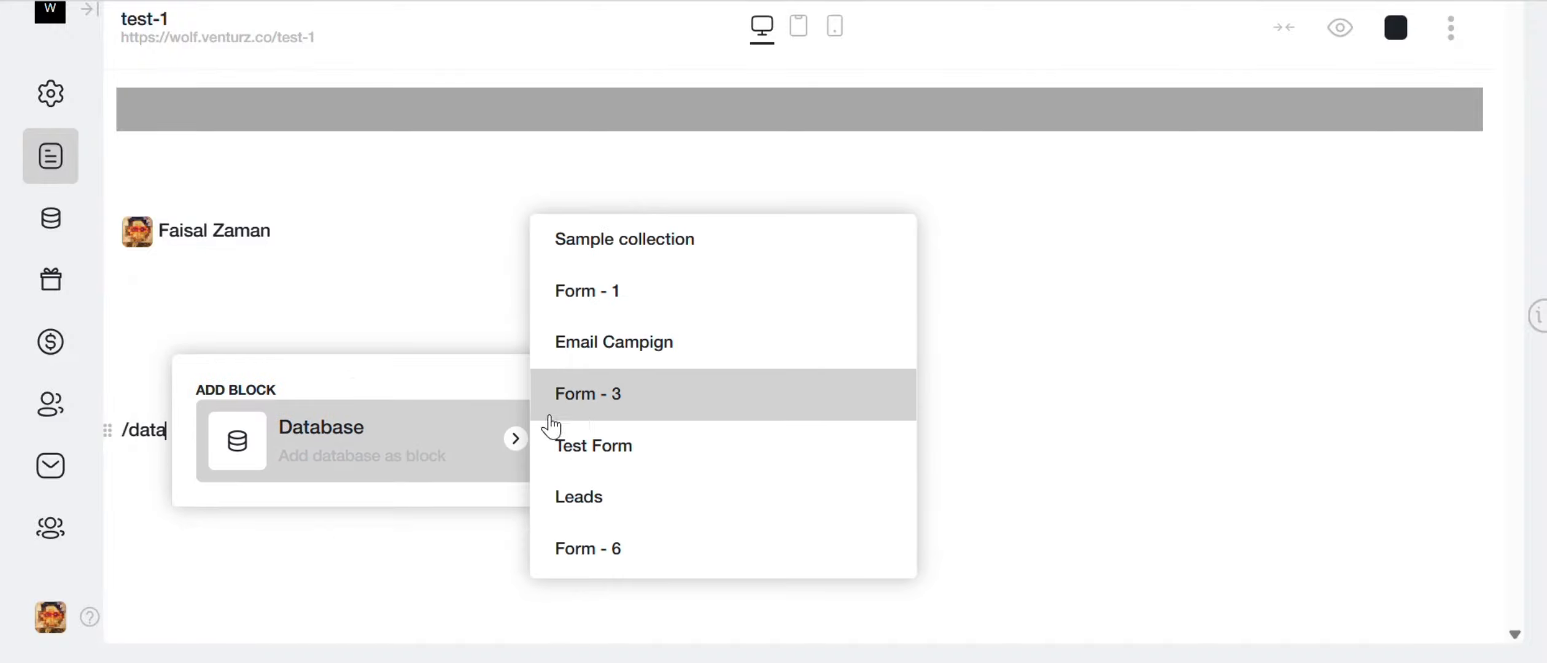
scroll(620, 417, down, 2)
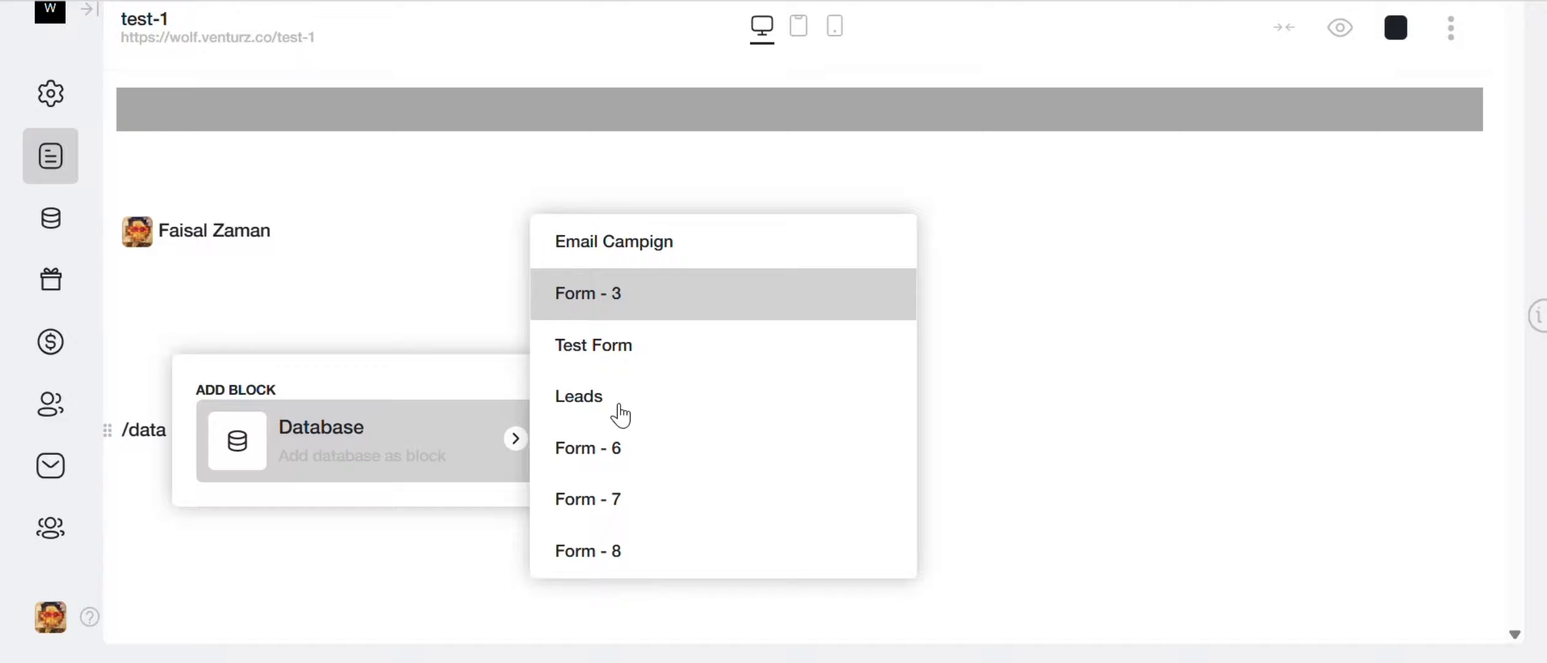
click(617, 551)
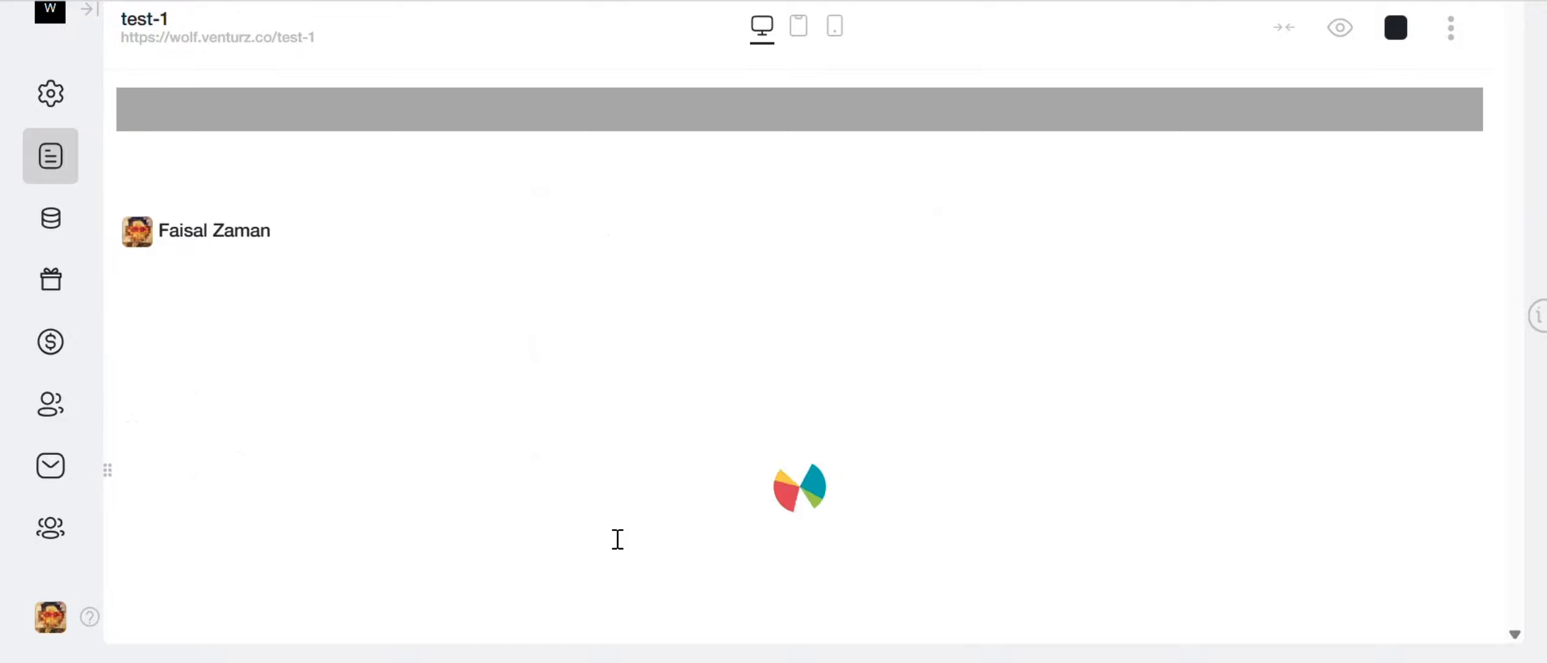
scroll(541, 456, down, 3)
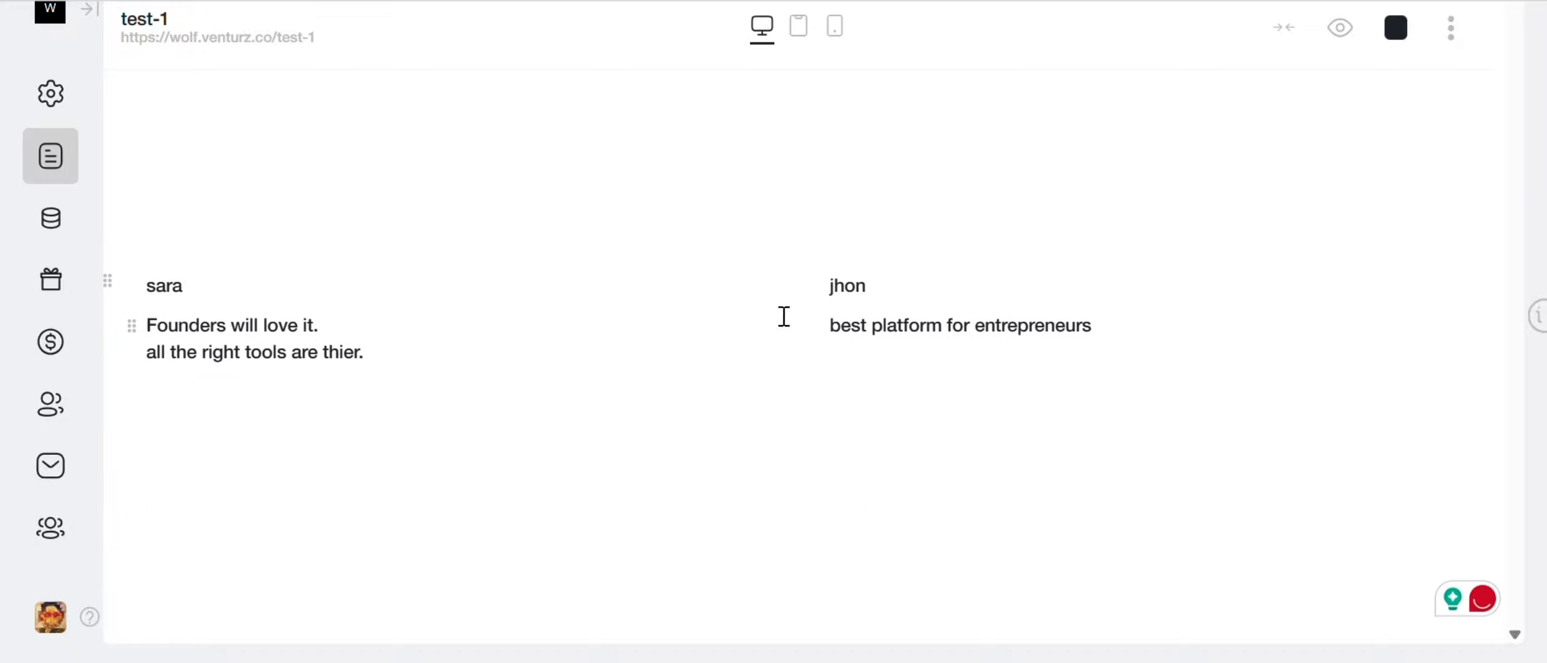
scroll(286, 319, up, 2)
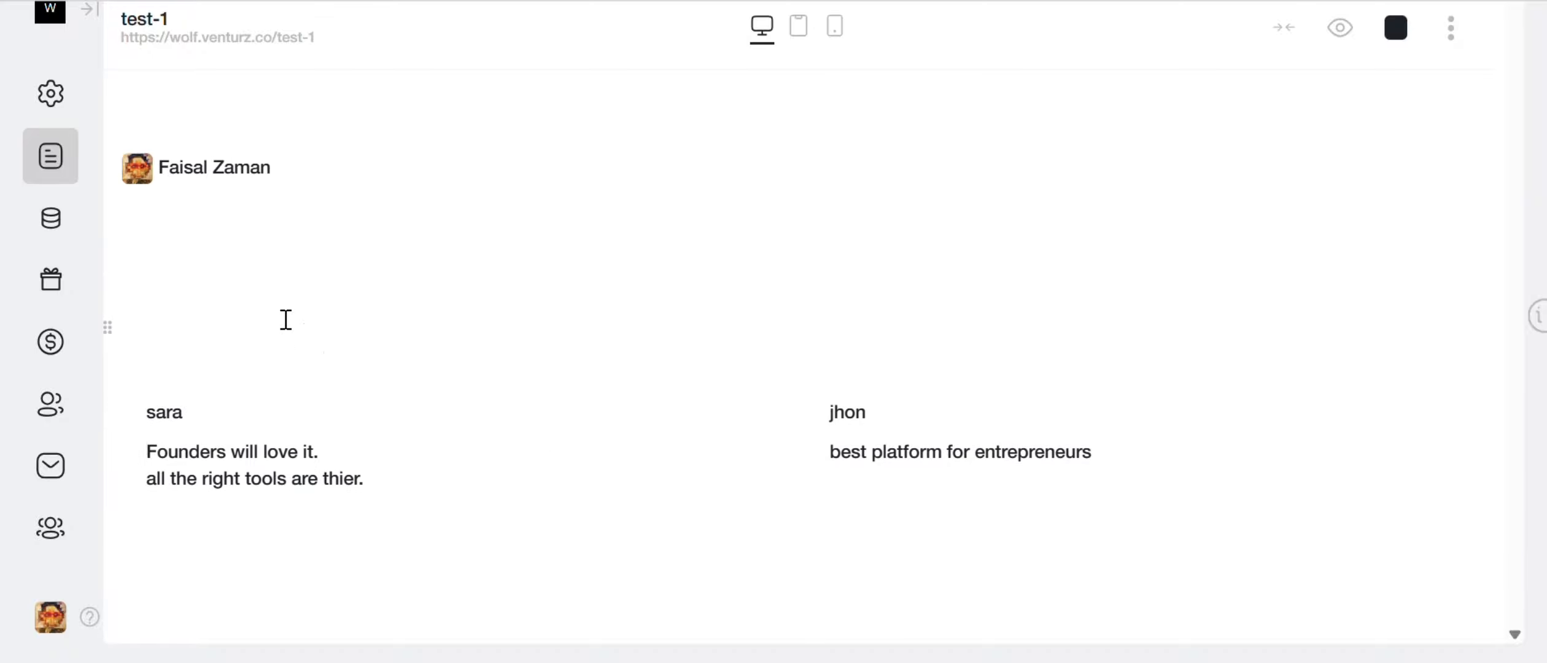
Add a Code block on the empty line above the "How to Use Venturz Website Builder" heading.
click(200, 383)
scroll(202, 381, down, 1)
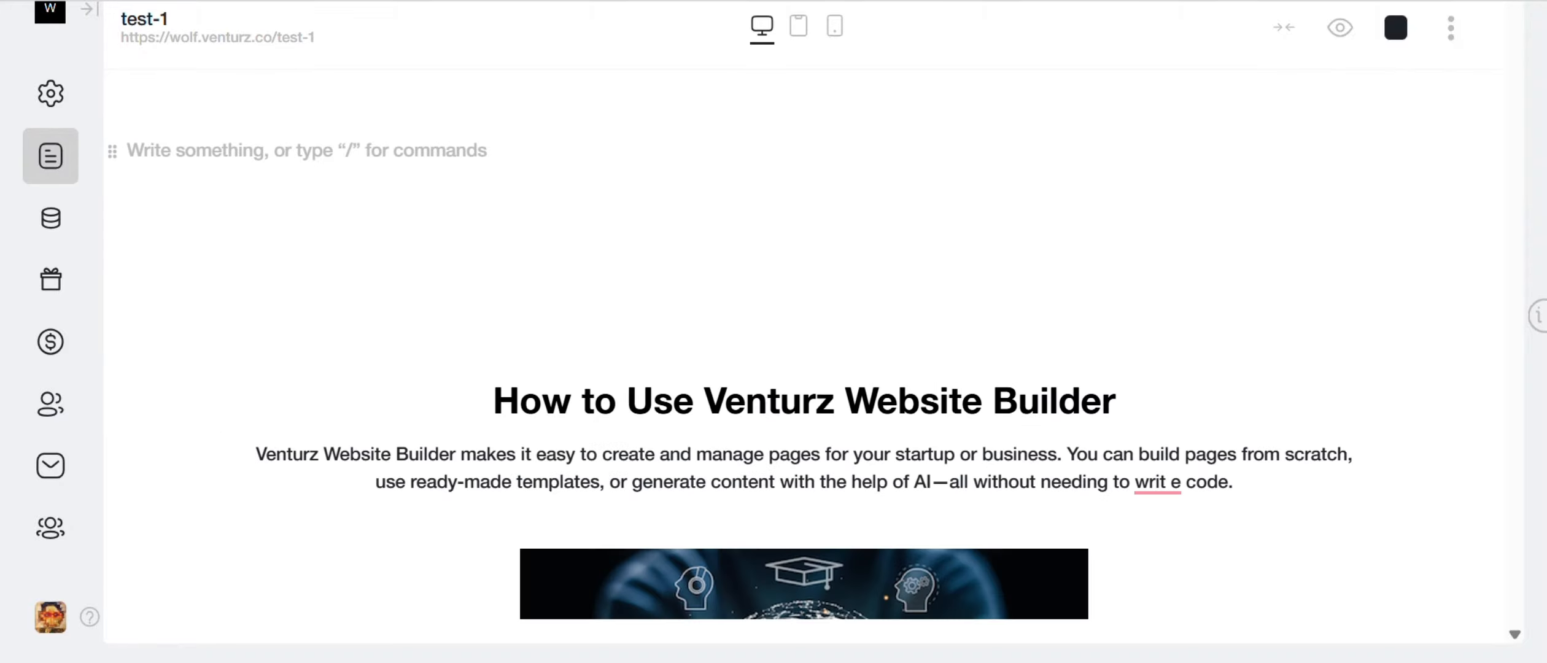
click(293, 163)
text(/cod)
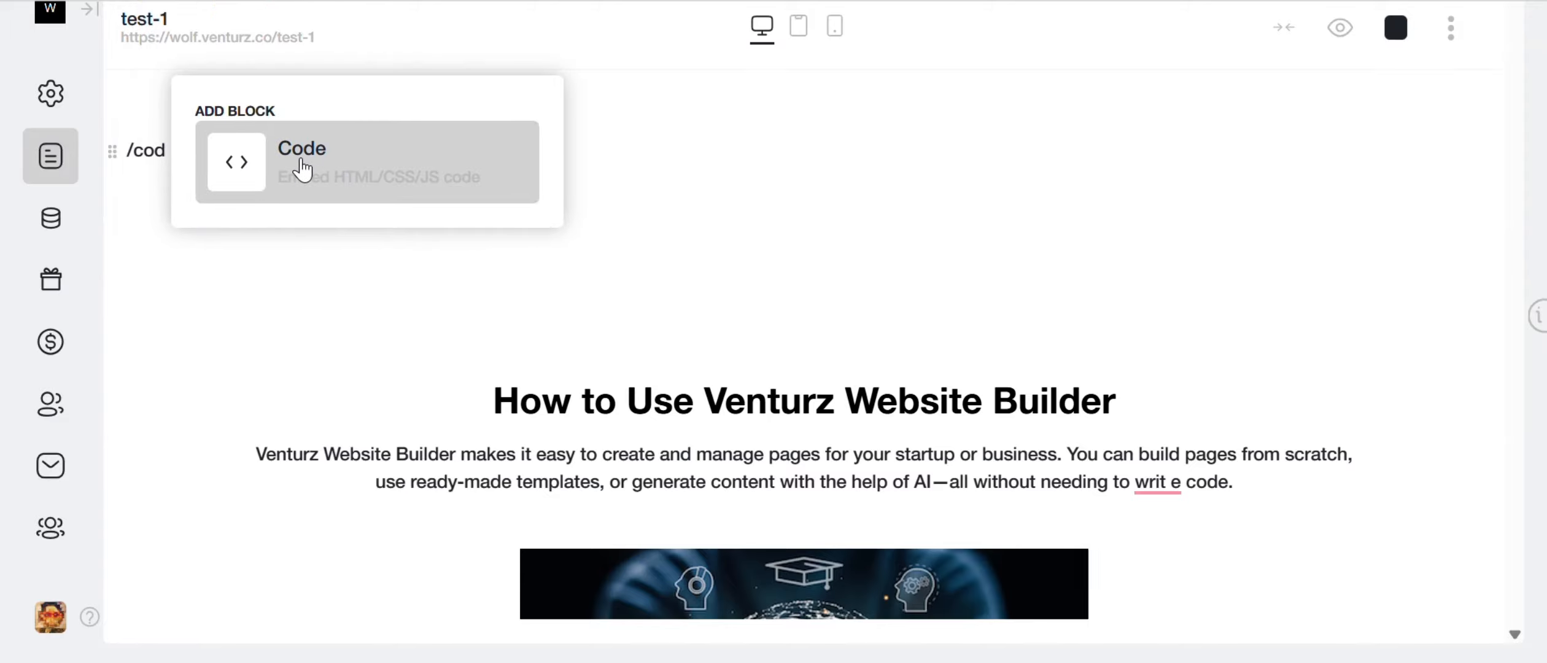
click(301, 158)
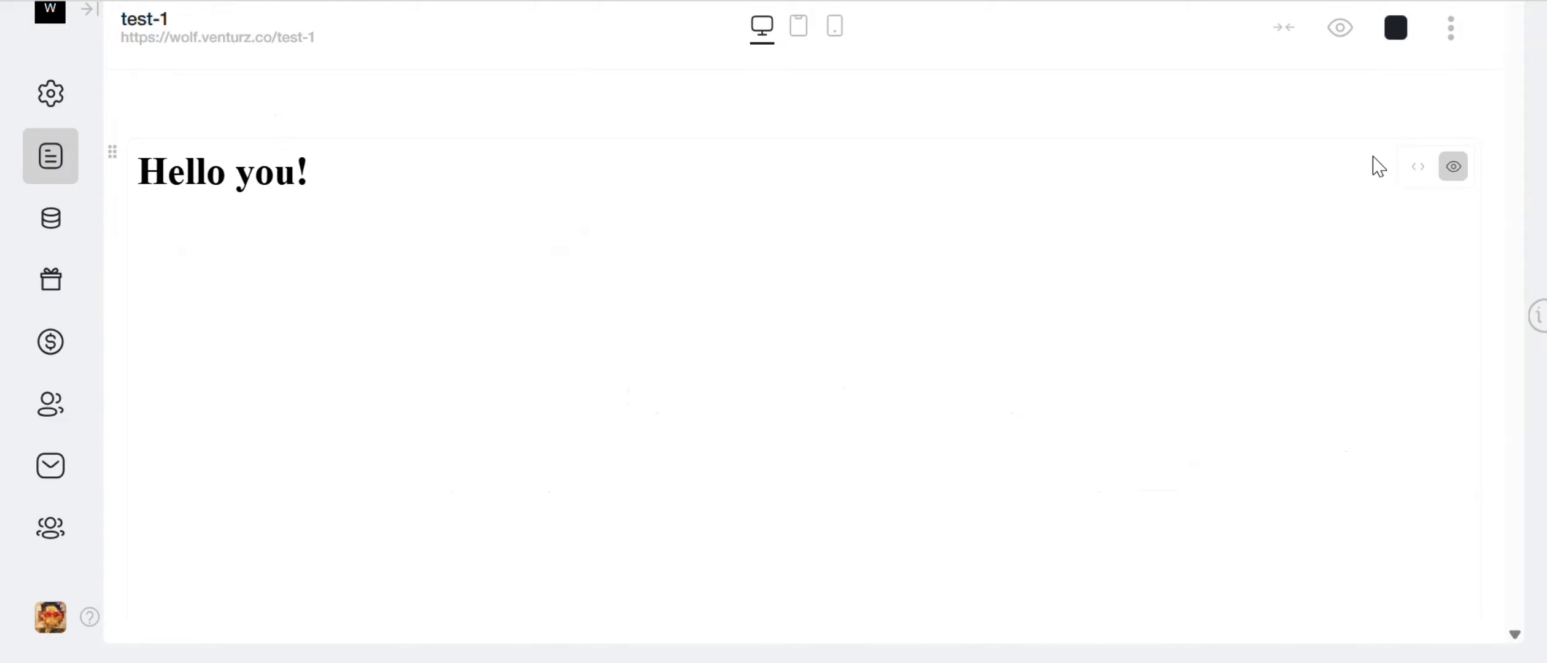
Replace the code block's default HTML with the copied Hero Section page code and preview it.
click(1417, 167)
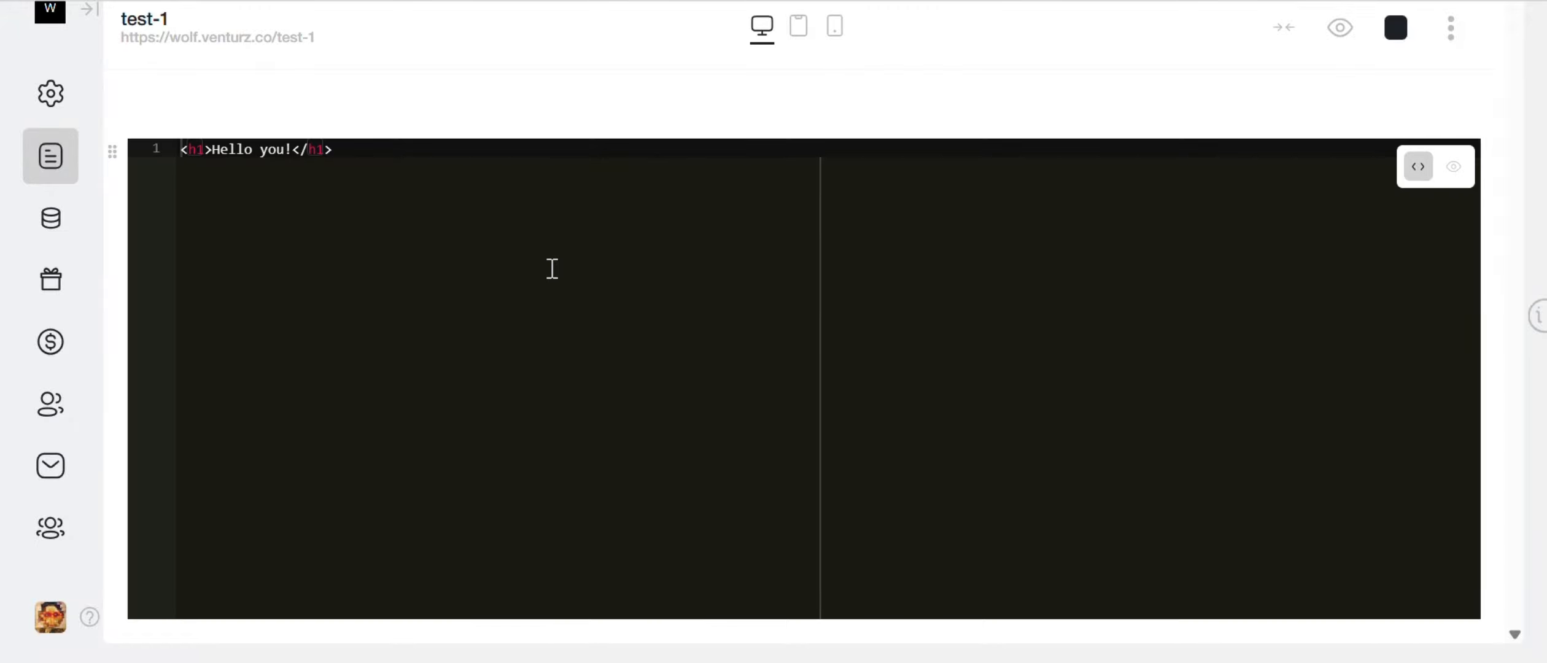
key(ctrl+a)
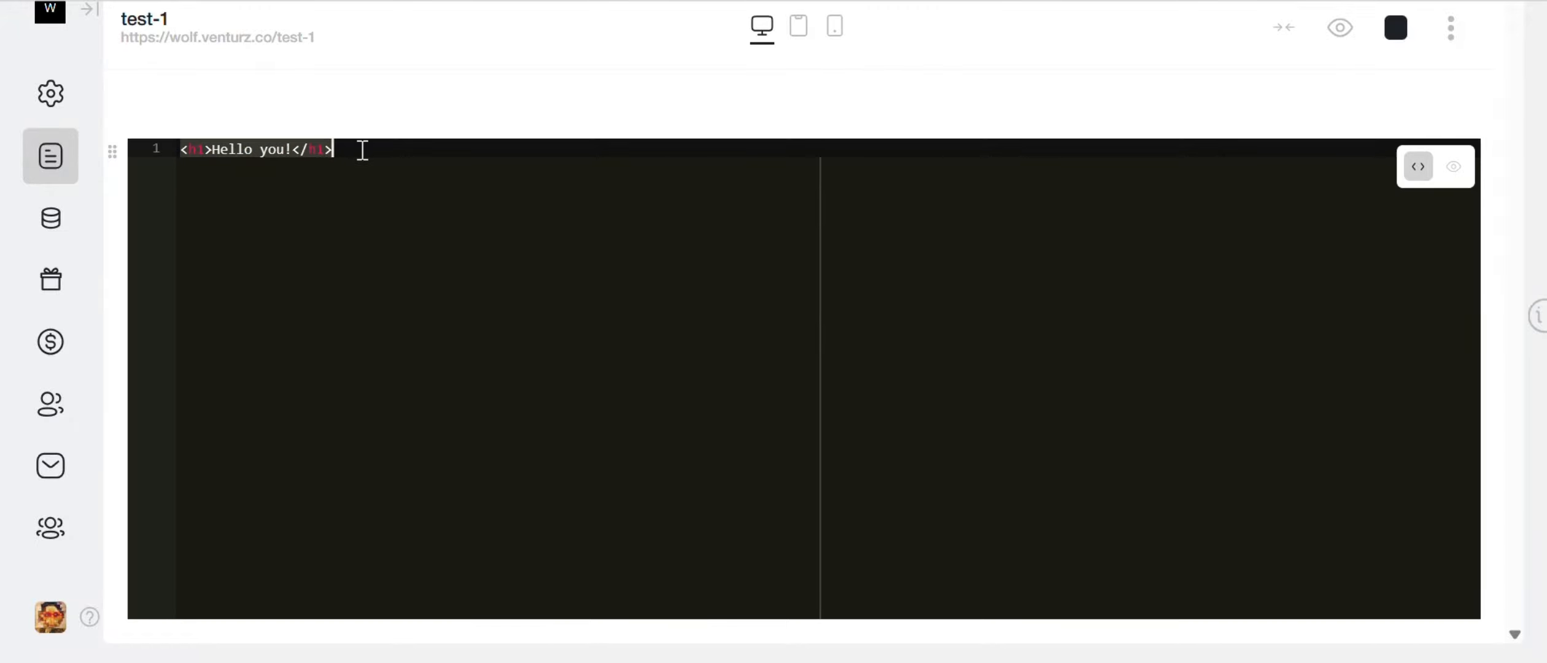
key(ctrl+v)
scroll(516, 347, down, 7)
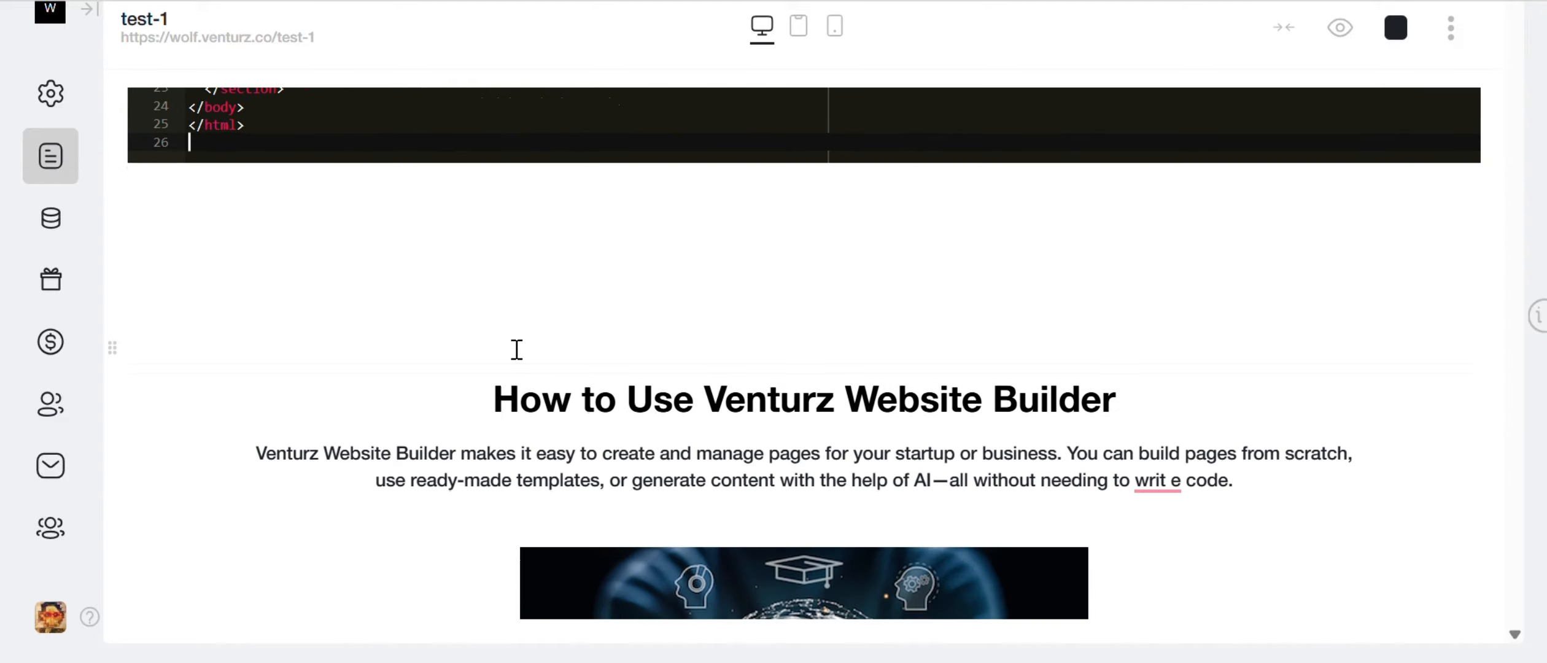
scroll(515, 347, up, 7)
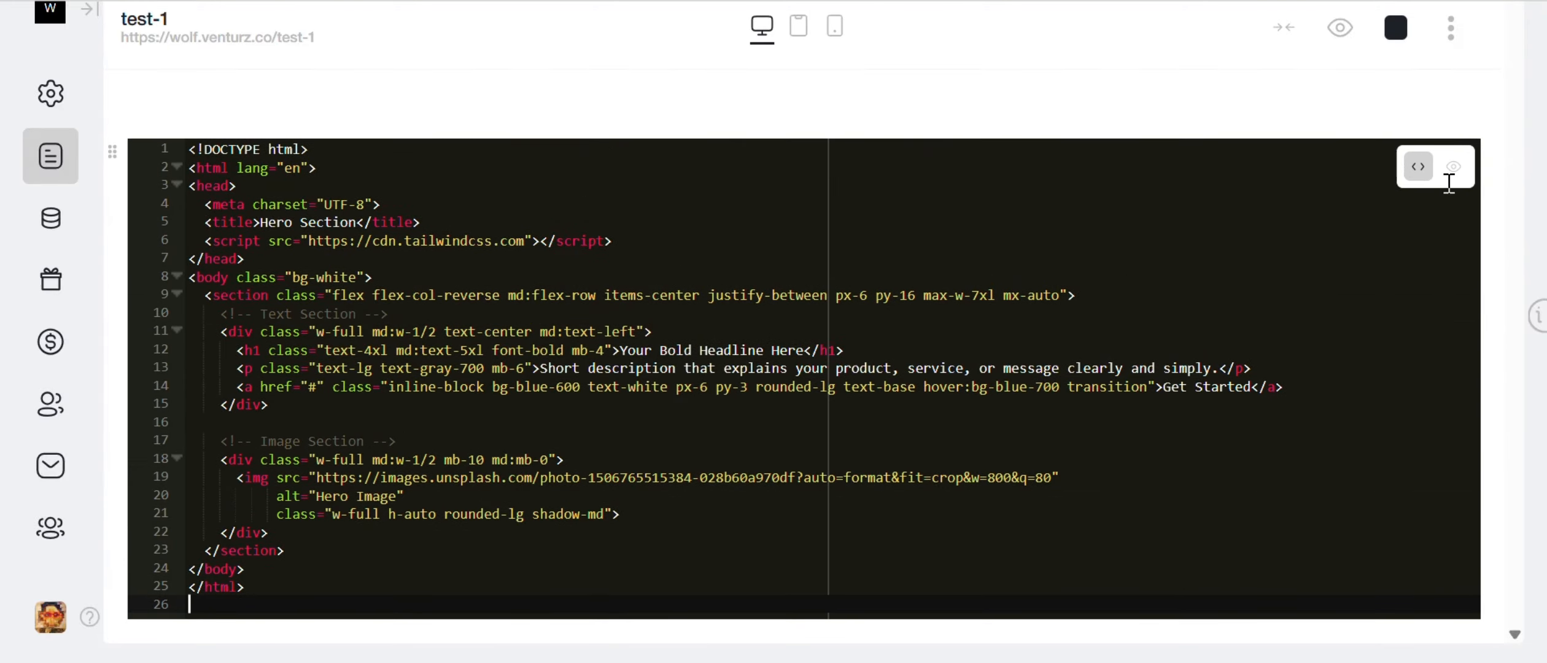
click(1454, 171)
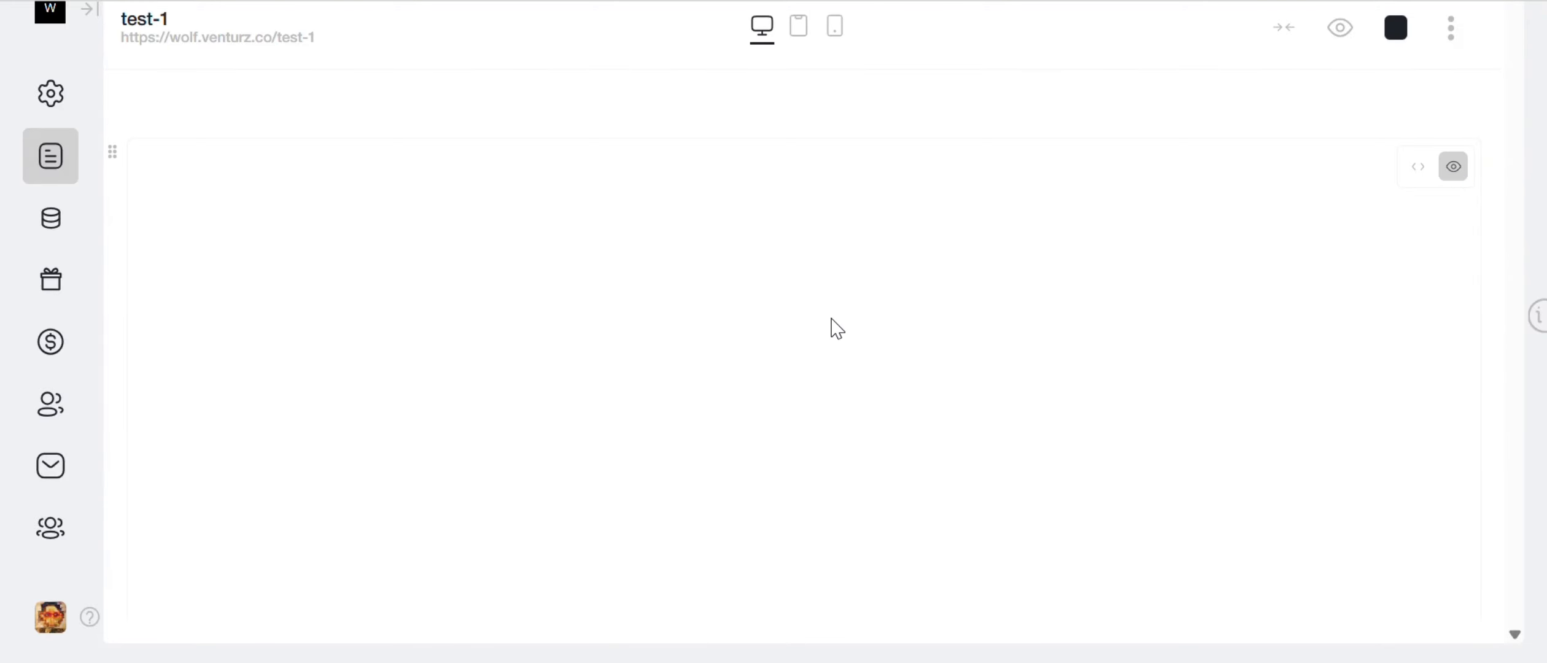